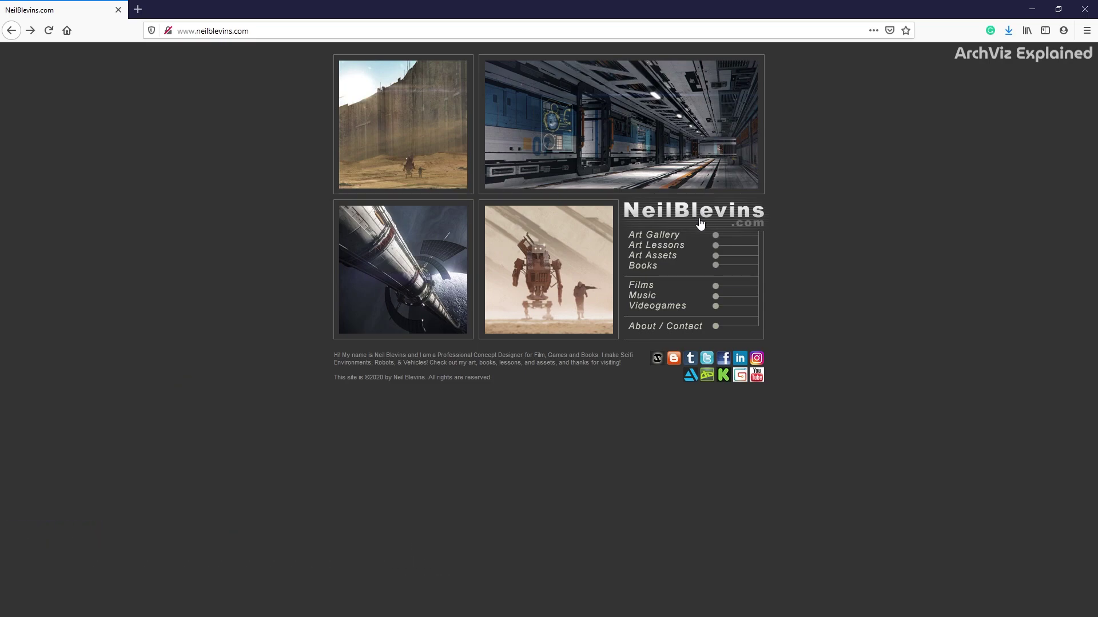
Download SoulburnScriptsPack_3dsMax_v111_R2013toR2021.zip from the Scripts for 3dsMax page of the site's art assets and save the file.
{"action": "left_click", "coordinate": [665, 260]}
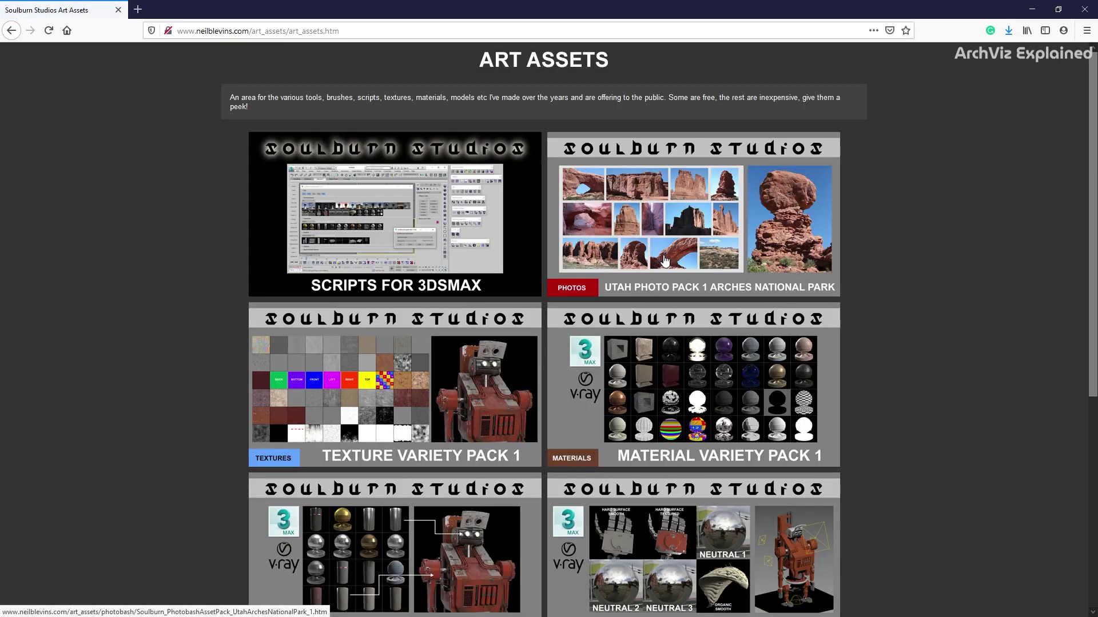
{"action": "left_click", "coordinate": [442, 214]}
{"action": "scroll", "coordinate": [394, 280], "scroll_direction": "down", "scroll_amount": 6}
{"action": "scroll", "coordinate": [393, 276], "scroll_direction": "down", "scroll_amount": 5}
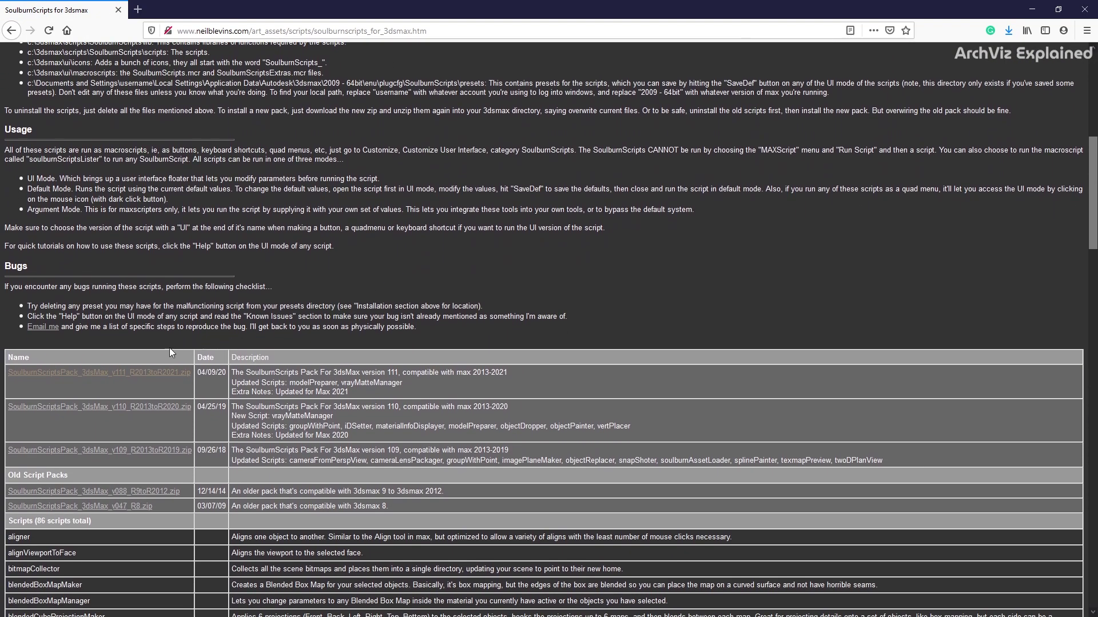
{"action": "left_click", "coordinate": [164, 375]}
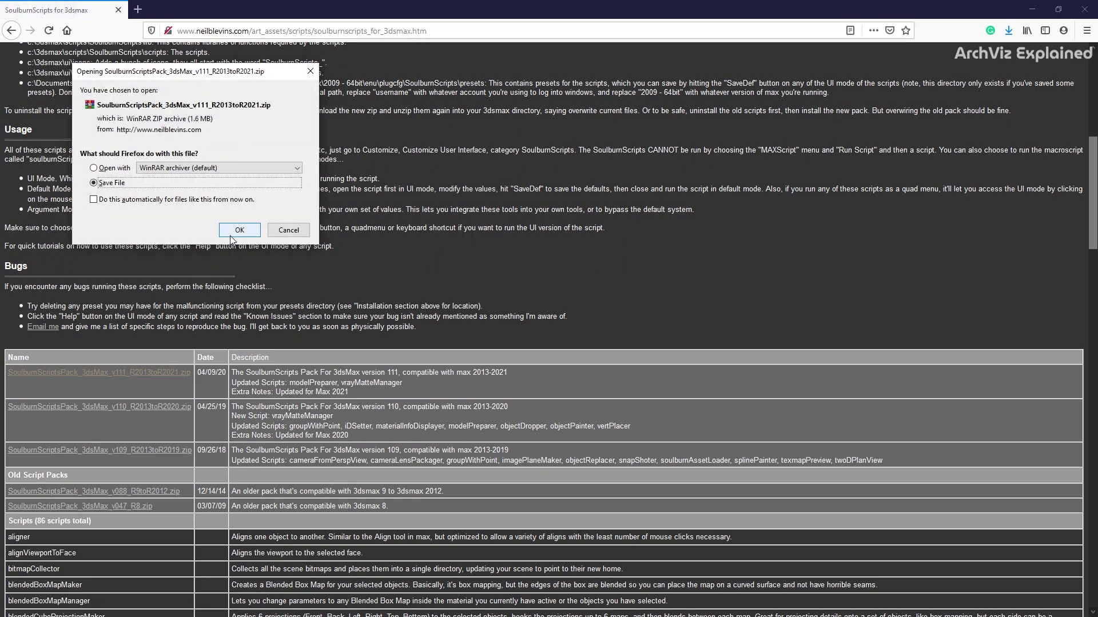
{"action": "left_click", "coordinate": [232, 234]}
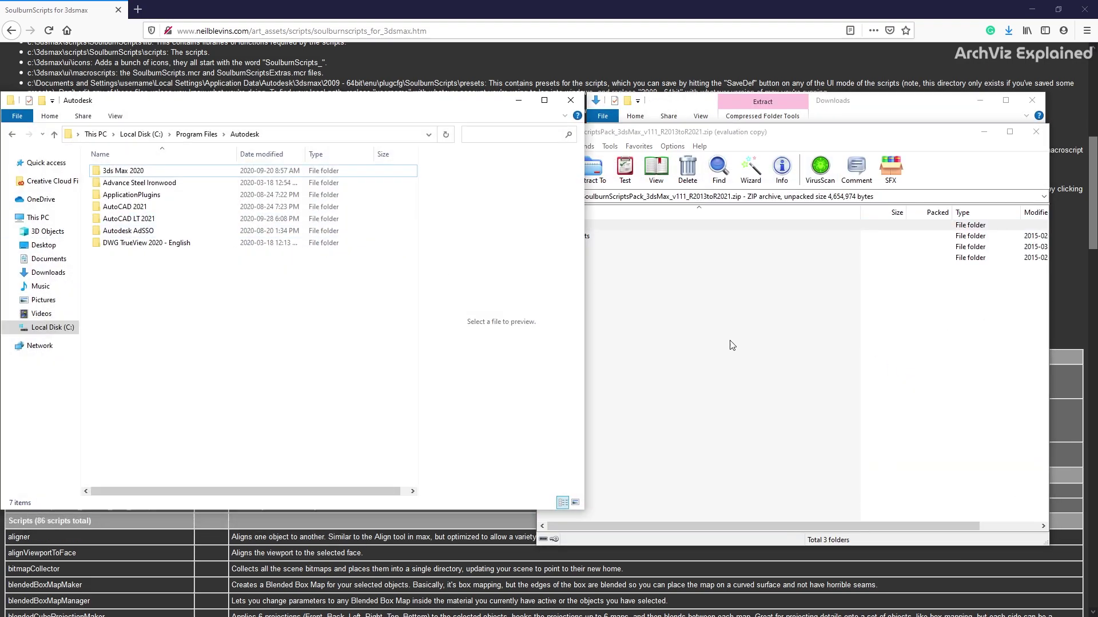
Extract the MacroScripts, scripts and UI_ln folders from the archive into the Autodesk 3ds Max 2020 program folder.
{"action": "double_click", "coordinate": [115, 173]}
{"action": "left_click", "coordinate": [611, 237]}
{"action": "left_click_drag", "start_coordinate": [611, 241], "coordinate": [478, 309]}
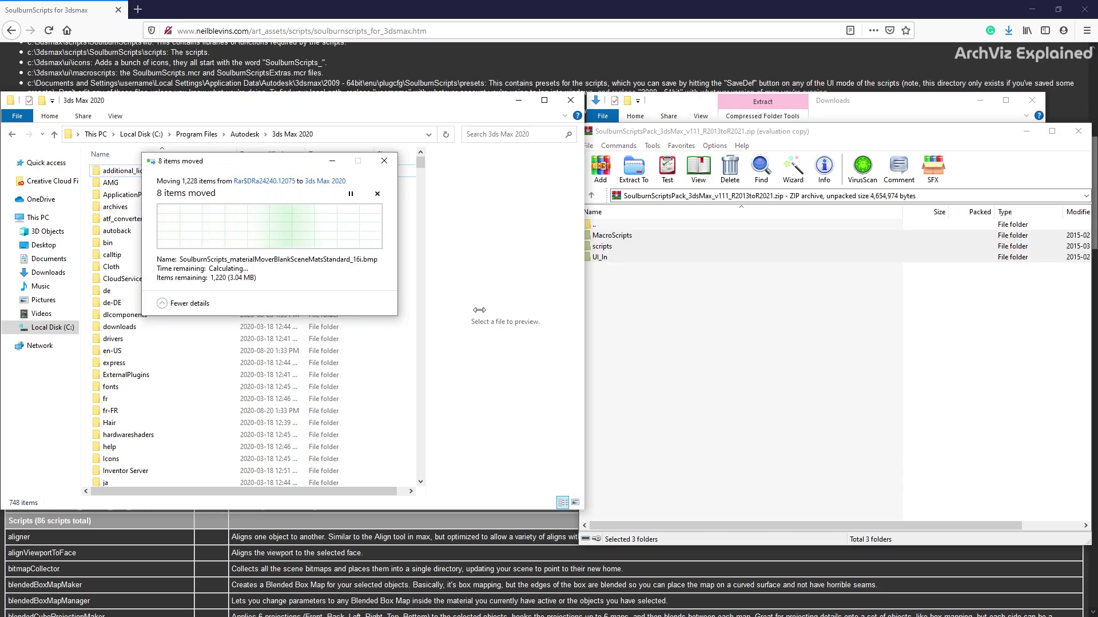
{"action": "left_click", "coordinate": [238, 221]}
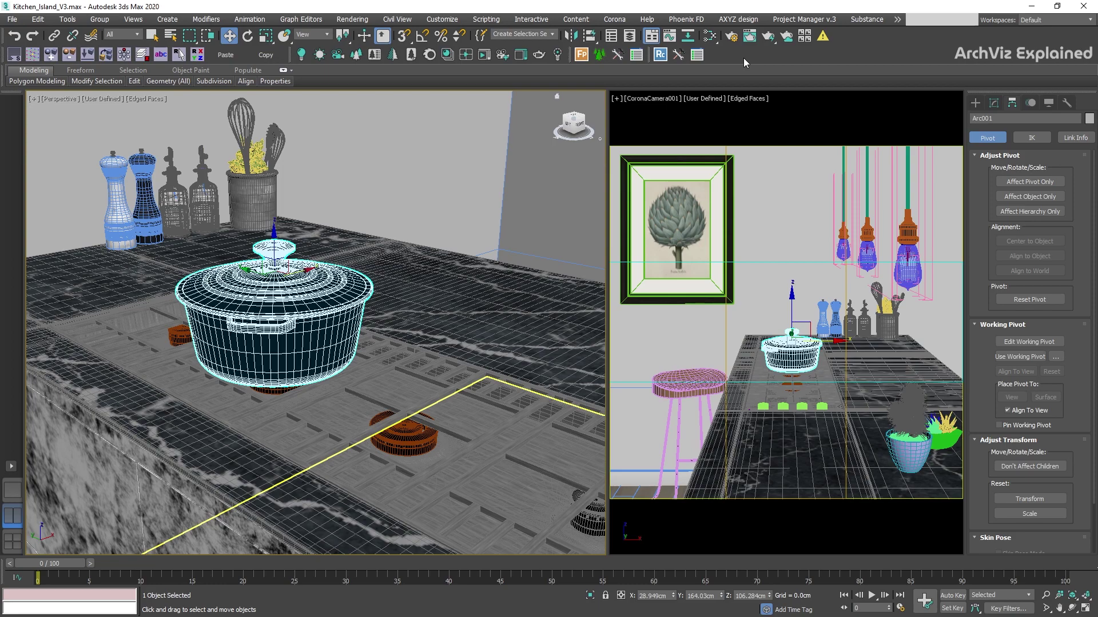
In 3ds Max, create a custom toolbar named Soulburn through the user interface customization.
{"action": "right_click", "coordinate": [743, 57]}
{"action": "left_click", "coordinate": [793, 108]}
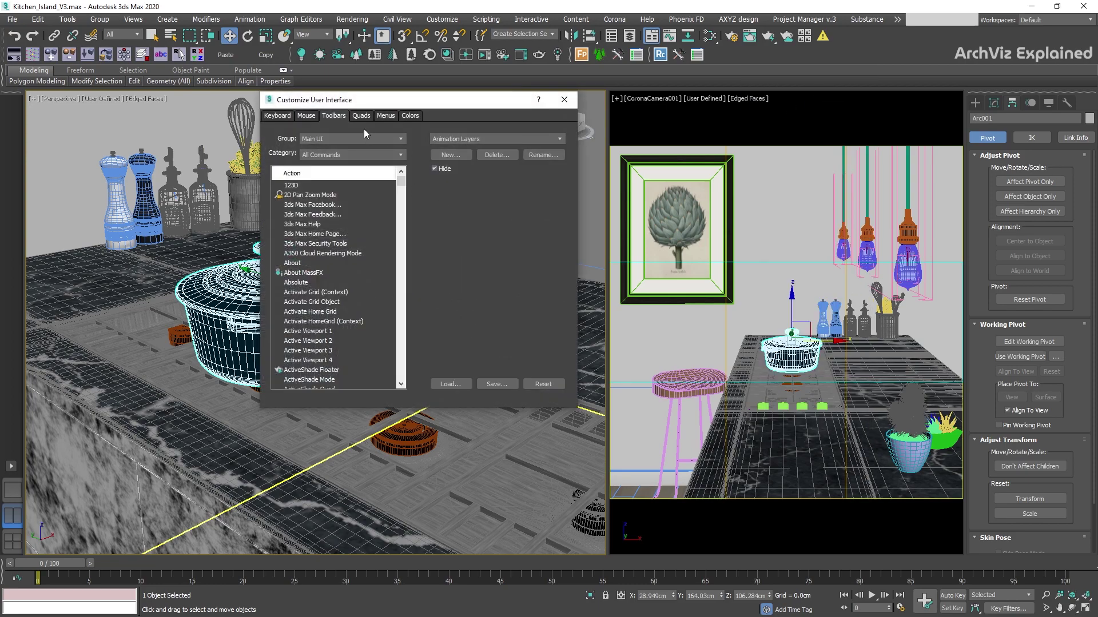
{"action": "left_click", "coordinate": [448, 155]}
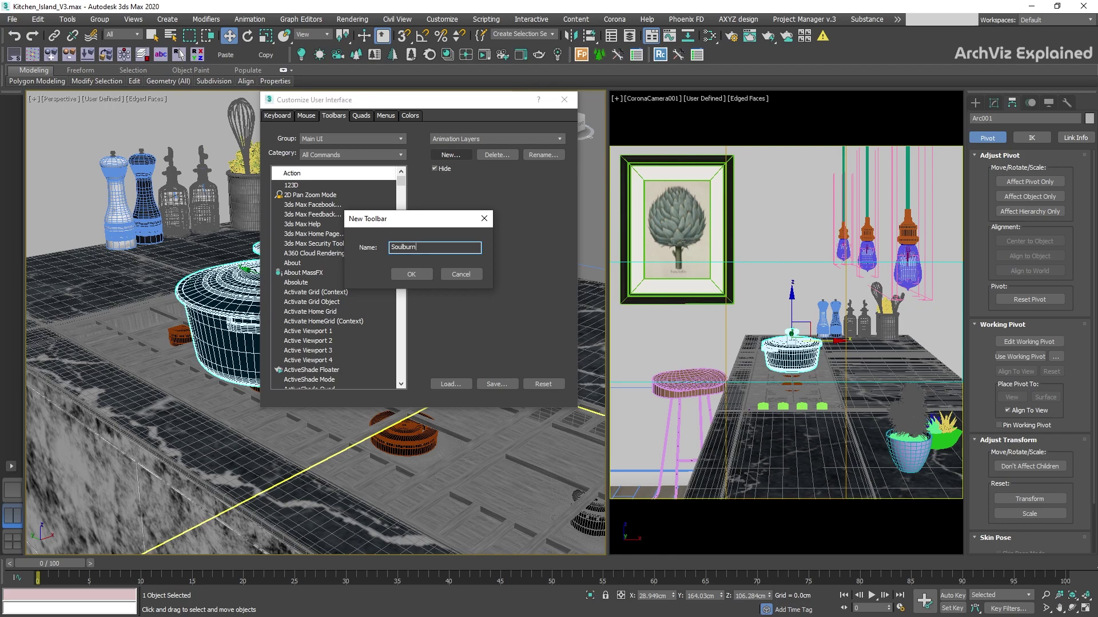
{"action": "left_click", "coordinate": [411, 275]}
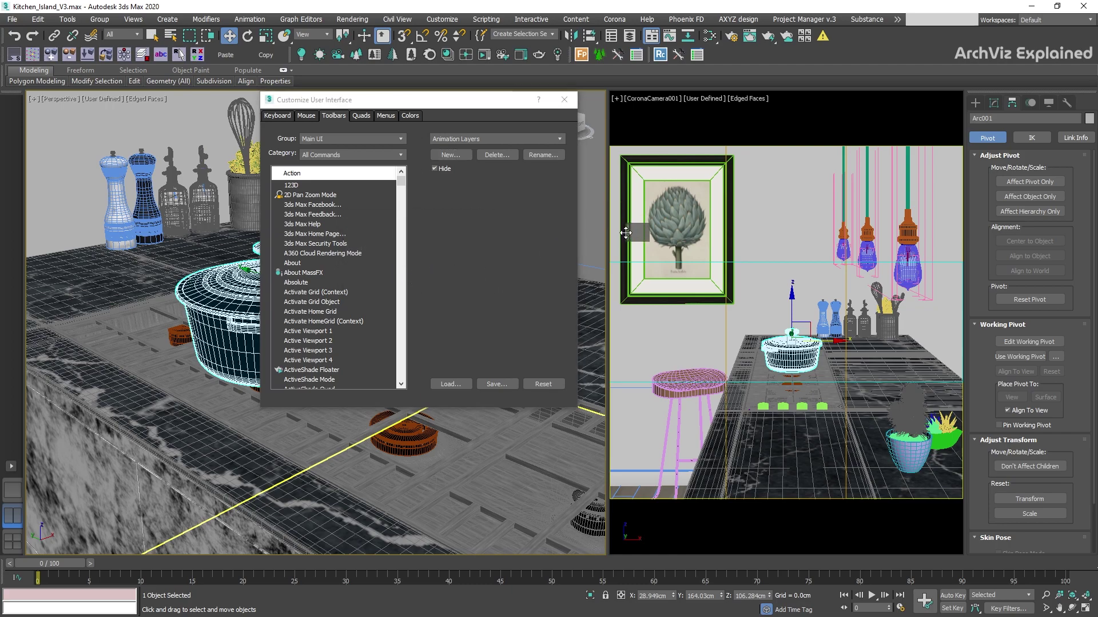
List the SoulburnScripts category and add soulburnScriptsListerUI and pivotPlacerUI to the new Soulburn toolbar.
{"action": "left_click", "coordinate": [401, 155]}
{"action": "left_click_drag", "start_coordinate": [402, 186], "coordinate": [407, 336]}
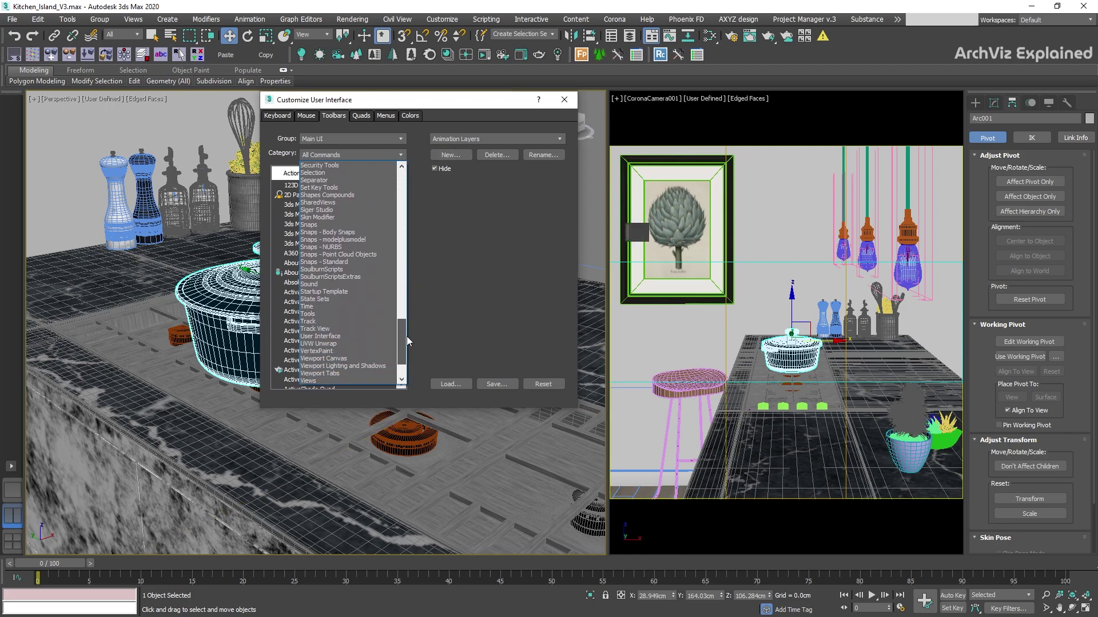
{"action": "left_click", "coordinate": [366, 188]}
{"action": "left_click_drag", "start_coordinate": [397, 188], "coordinate": [389, 295]}
{"action": "left_click_drag", "start_coordinate": [297, 322], "coordinate": [637, 233]}
{"action": "left_click_drag", "start_coordinate": [308, 195], "coordinate": [635, 234]}
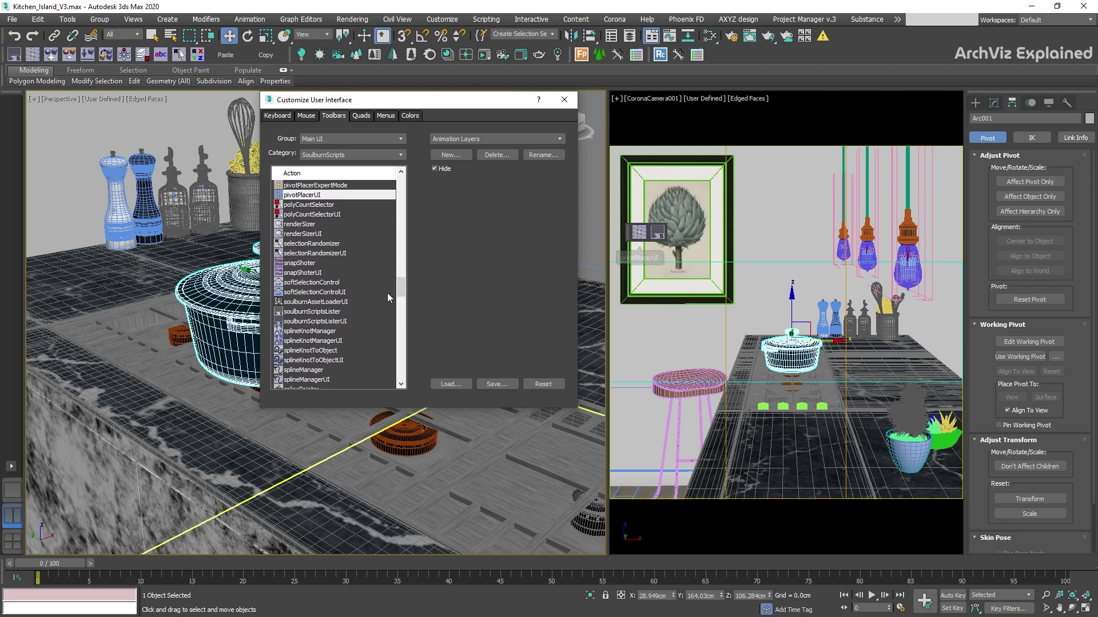
Add objectAttacherUI, objectDetacherUI, objectDropperUI and objectReplacerUI to the Soulburn toolbar.
{"action": "scroll", "coordinate": [379, 303], "scroll_direction": "up", "scroll_amount": 8}
{"action": "left_click_drag", "start_coordinate": [307, 214], "coordinate": [633, 234]}
{"action": "left_click_drag", "start_coordinate": [280, 234], "coordinate": [635, 235]}
{"action": "left_click_drag", "start_coordinate": [306, 253], "coordinate": [638, 237]}
{"action": "left_click_drag", "start_coordinate": [283, 292], "coordinate": [636, 234]}
Add nameManagerUI and further commands from the SoulburnScripts category to the Soulburn toolbar.
{"action": "scroll", "coordinate": [277, 288], "scroll_direction": "up", "scroll_amount": 15}
{"action": "left_click_drag", "start_coordinate": [276, 284], "coordinate": [639, 234]}
{"action": "scroll", "coordinate": [366, 289], "scroll_direction": "down", "scroll_amount": 15}
{"action": "left_click_drag", "start_coordinate": [380, 292], "coordinate": [638, 234]}
{"action": "scroll", "coordinate": [334, 286], "scroll_direction": "down", "scroll_amount": 10}
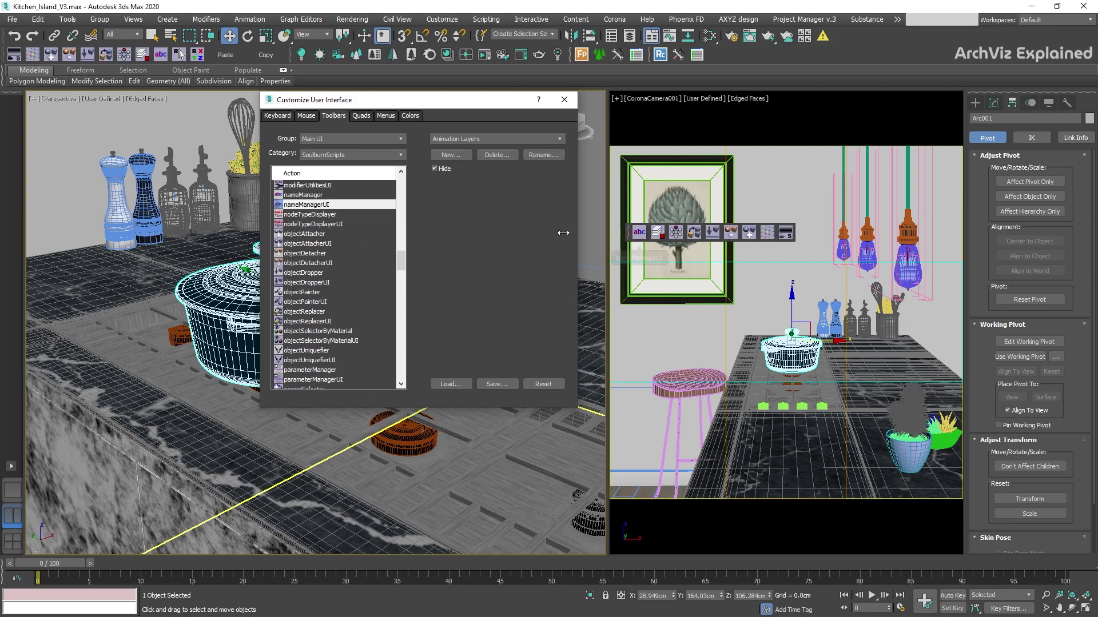
{"action": "scroll", "coordinate": [403, 269], "scroll_direction": "down", "scroll_amount": 15}
{"action": "left_click_drag", "start_coordinate": [407, 275], "coordinate": [313, 253]}
{"action": "left_click_drag", "start_coordinate": [313, 253], "coordinate": [642, 235]}
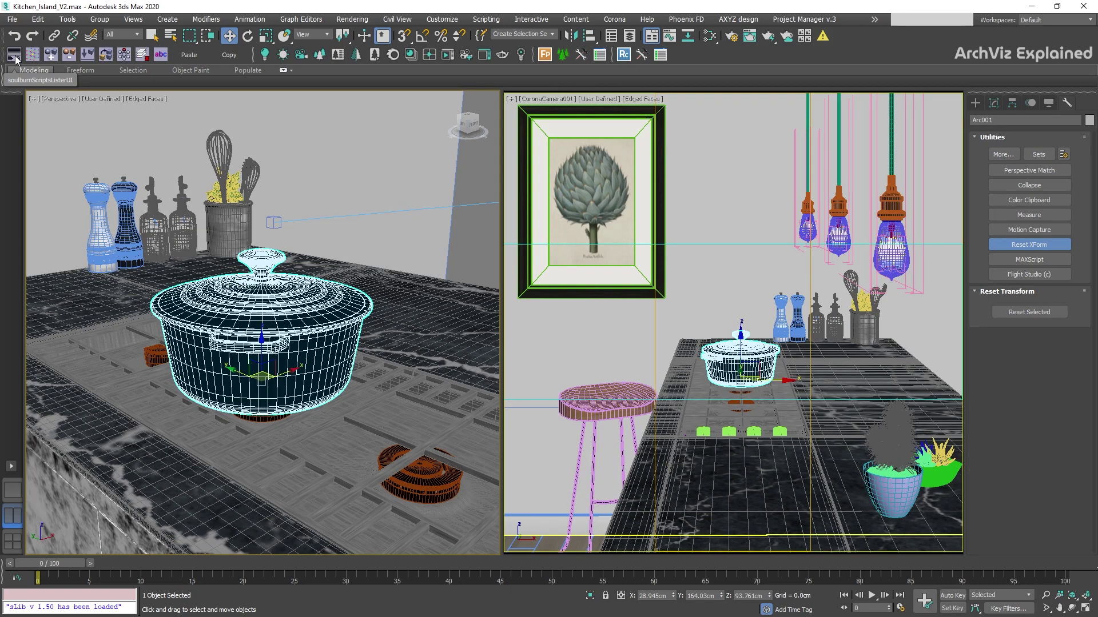
Open the Soulburn scripts lister, choose the pivotPlacer script and run it as UI.
{"action": "left_click", "coordinate": [15, 59]}
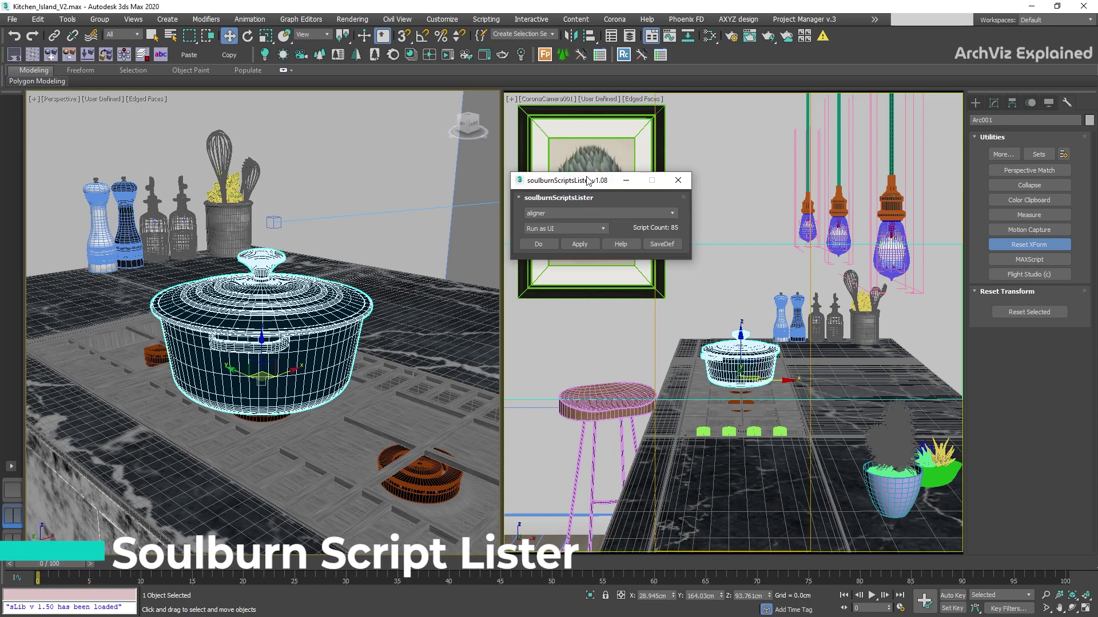
{"action": "left_click", "coordinate": [606, 213]}
{"action": "left_click_drag", "start_coordinate": [675, 243], "coordinate": [680, 416]}
{"action": "left_click", "coordinate": [542, 305]}
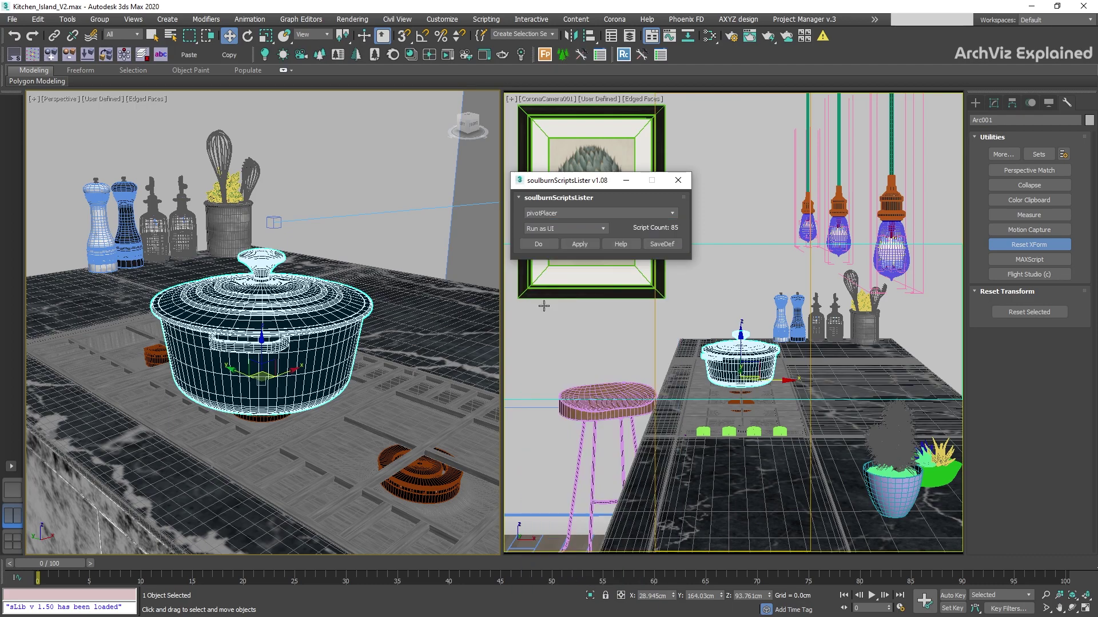
{"action": "left_click", "coordinate": [579, 245]}
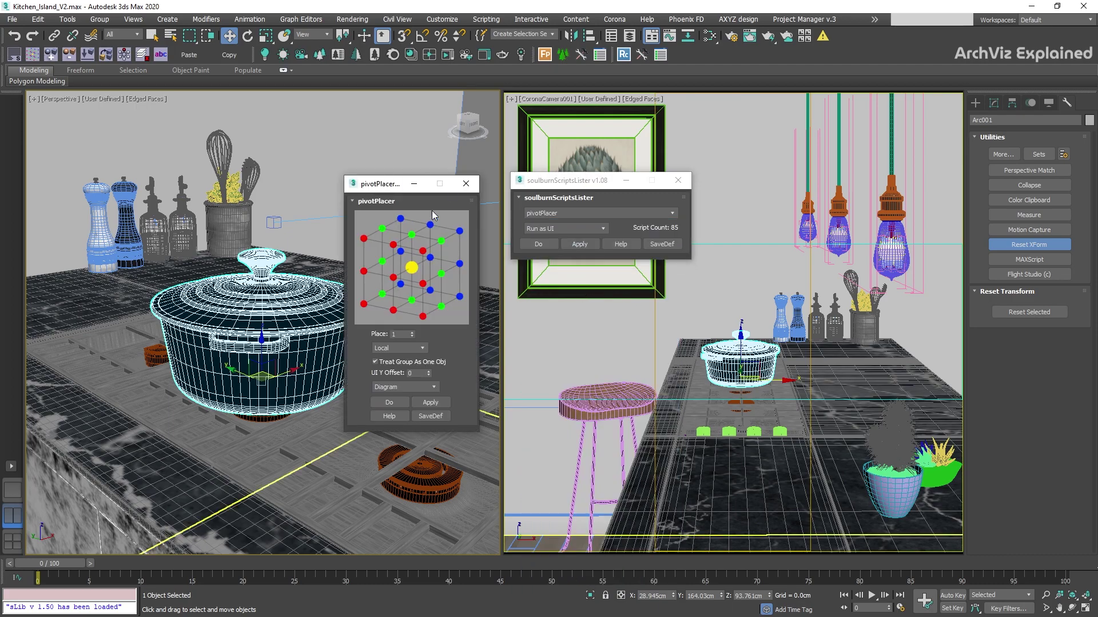
Close the pivotPlacer dialog, review the lister's run modes keeping Run as UI, and close the lister.
{"action": "left_click", "coordinate": [465, 183]}
{"action": "left_click", "coordinate": [587, 228]}
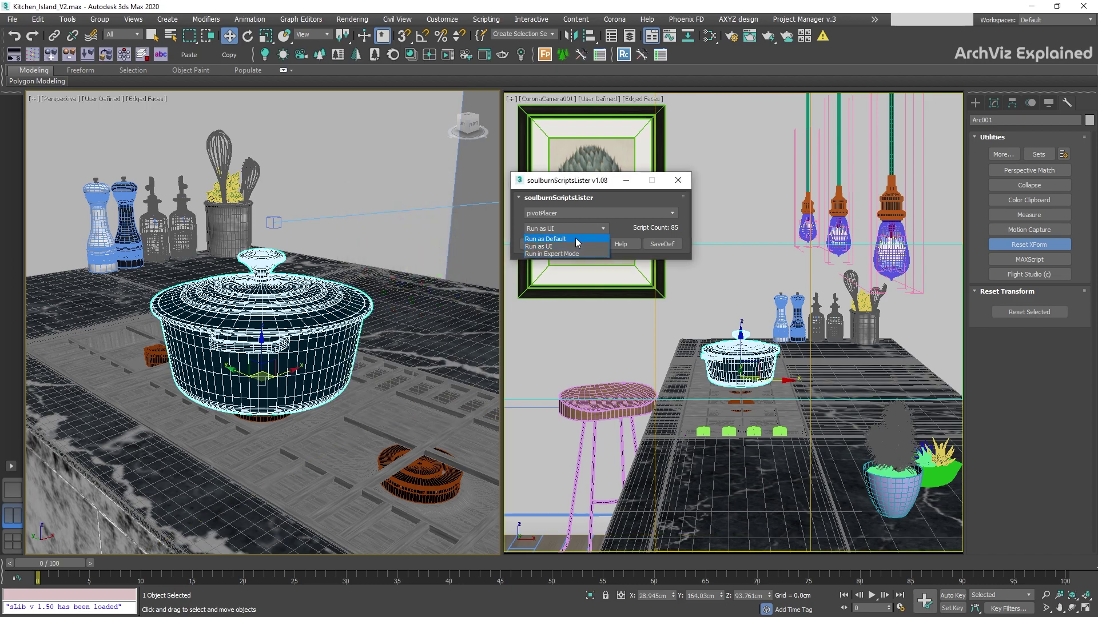
{"action": "left_click", "coordinate": [547, 248]}
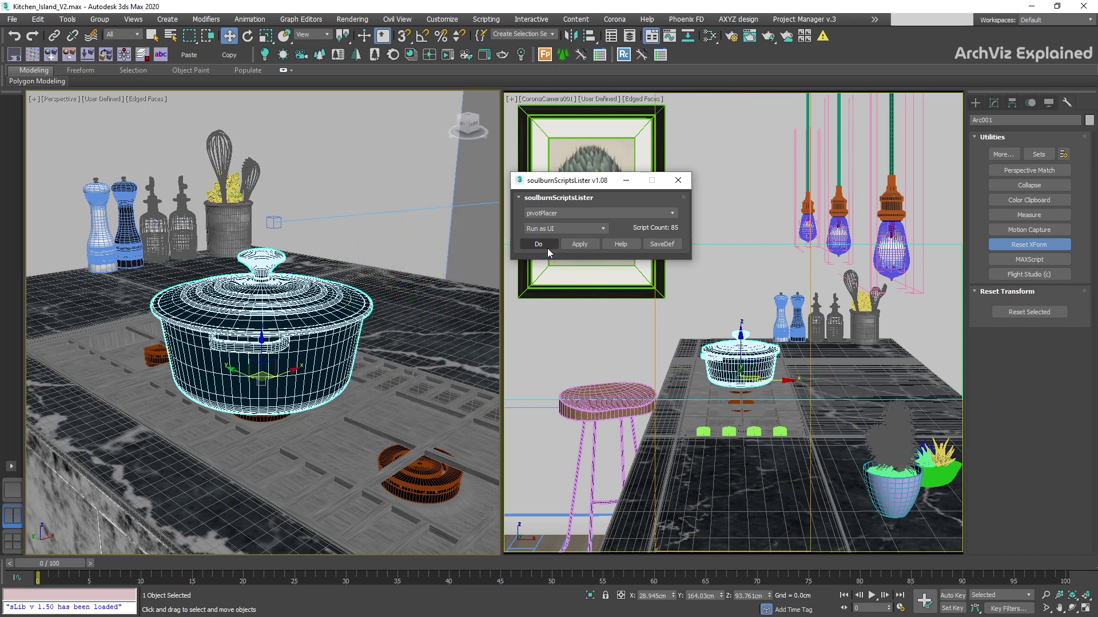
{"action": "left_click", "coordinate": [677, 180]}
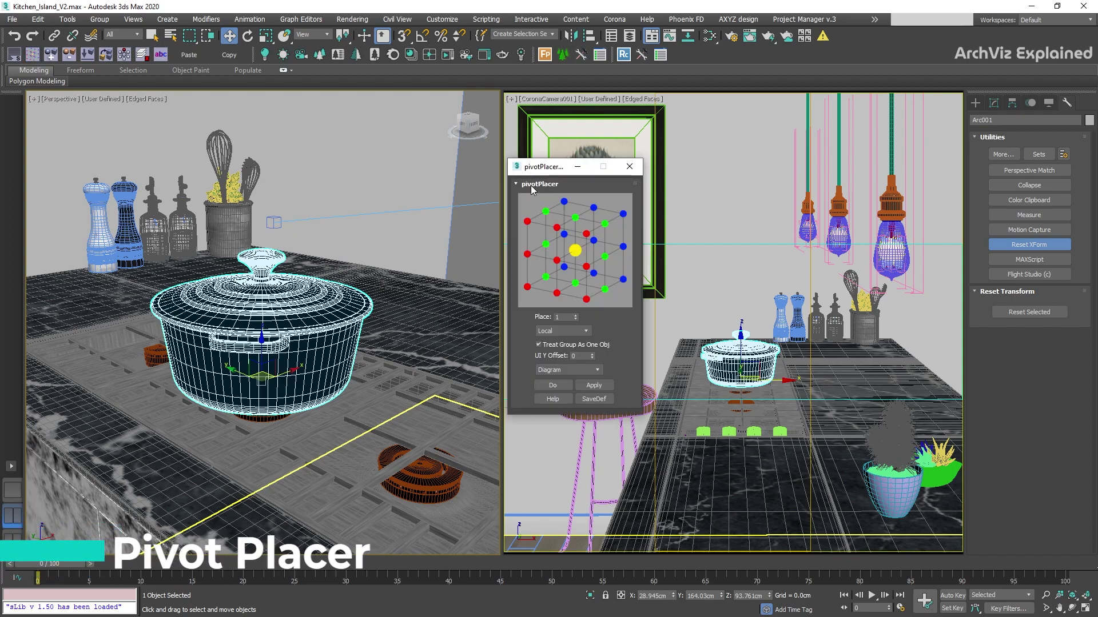
Try the pot's pivot at the top centre, the centre and the face centres Place 5 and Place 23 with pivotPlacer.
{"action": "left_click", "coordinate": [576, 219]}
{"action": "left_click", "coordinate": [575, 251]}
{"action": "left_click", "coordinate": [557, 261]}
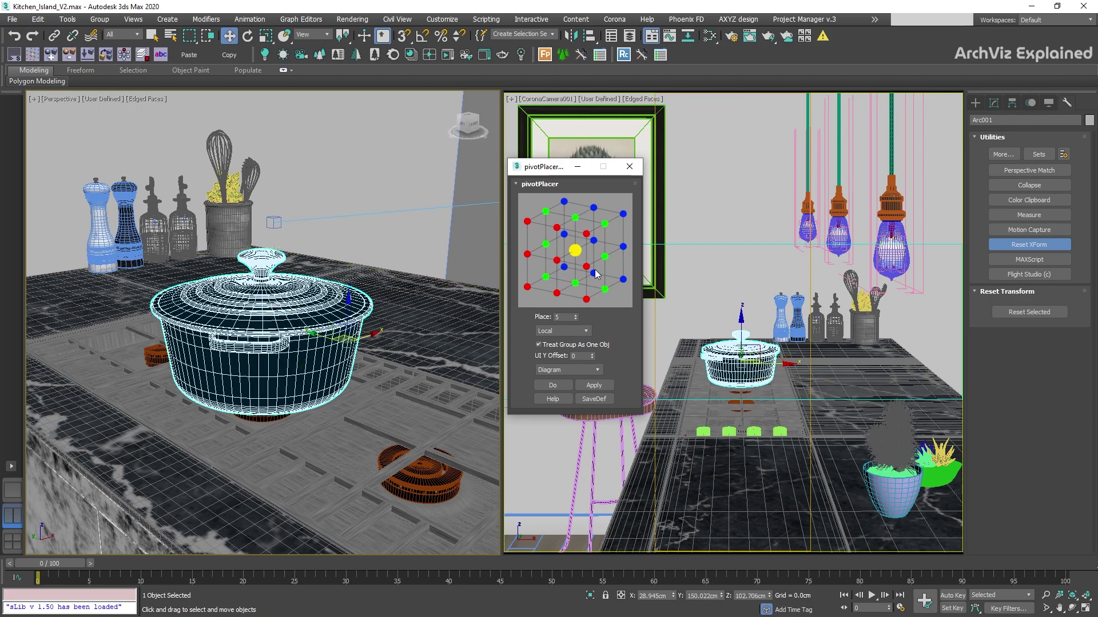
{"action": "left_click", "coordinate": [594, 242]}
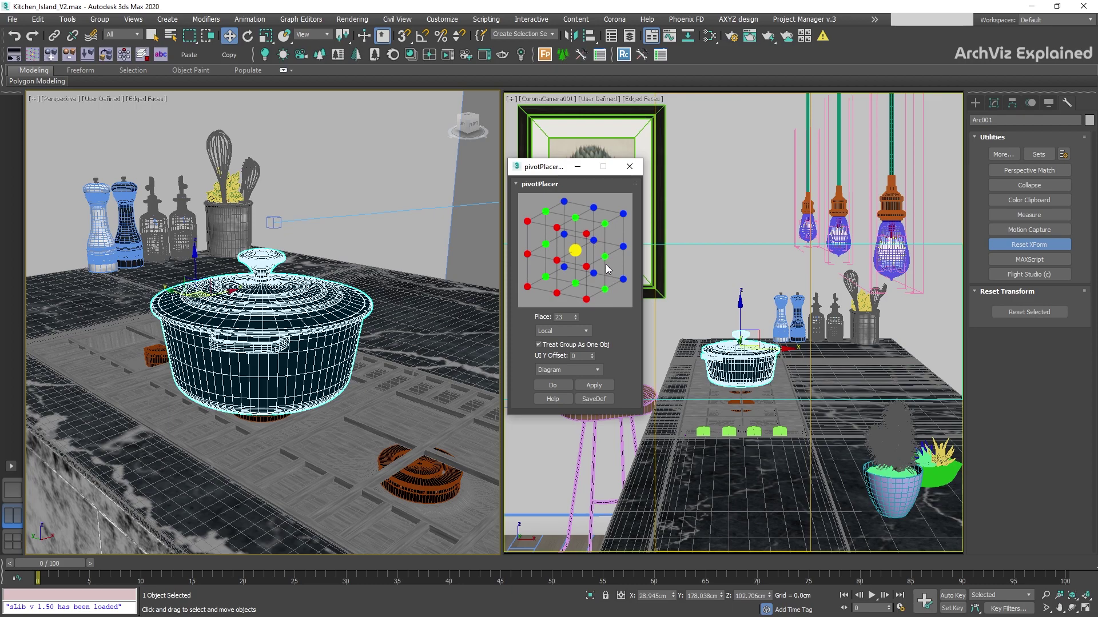
Move the pot's pivot through the bounding-box corners Place 9, 27 and 3, finishing at the bottom centre, Place 15.
{"action": "left_click", "coordinate": [605, 257]}
{"action": "left_click", "coordinate": [575, 284]}
{"action": "left_click", "coordinate": [587, 300]}
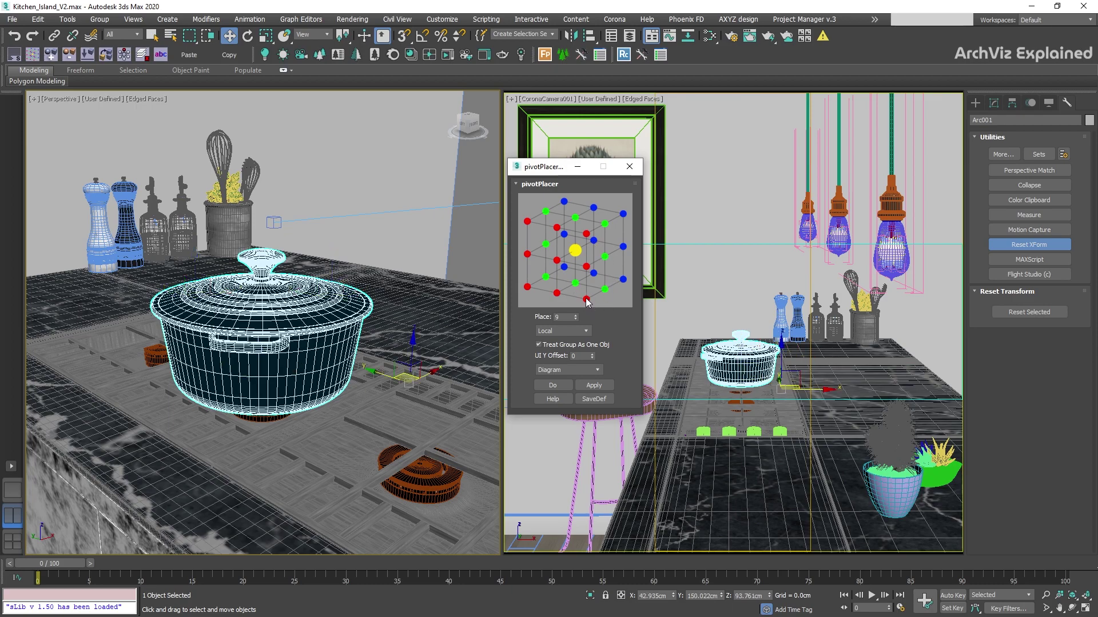
{"action": "left_click", "coordinate": [622, 280]}
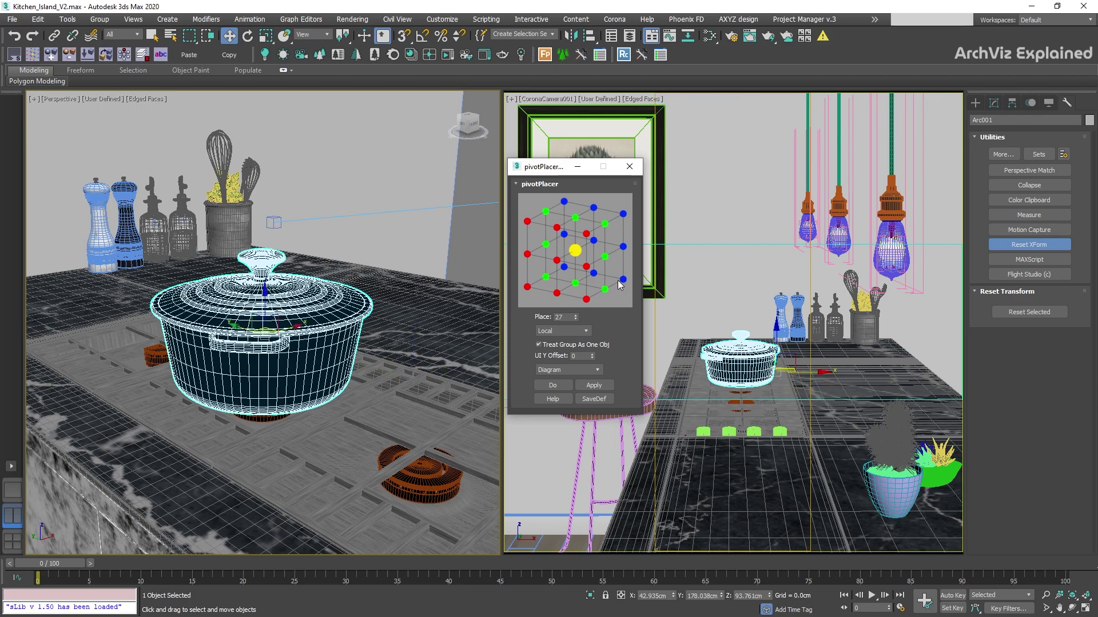
{"action": "left_click", "coordinate": [527, 287]}
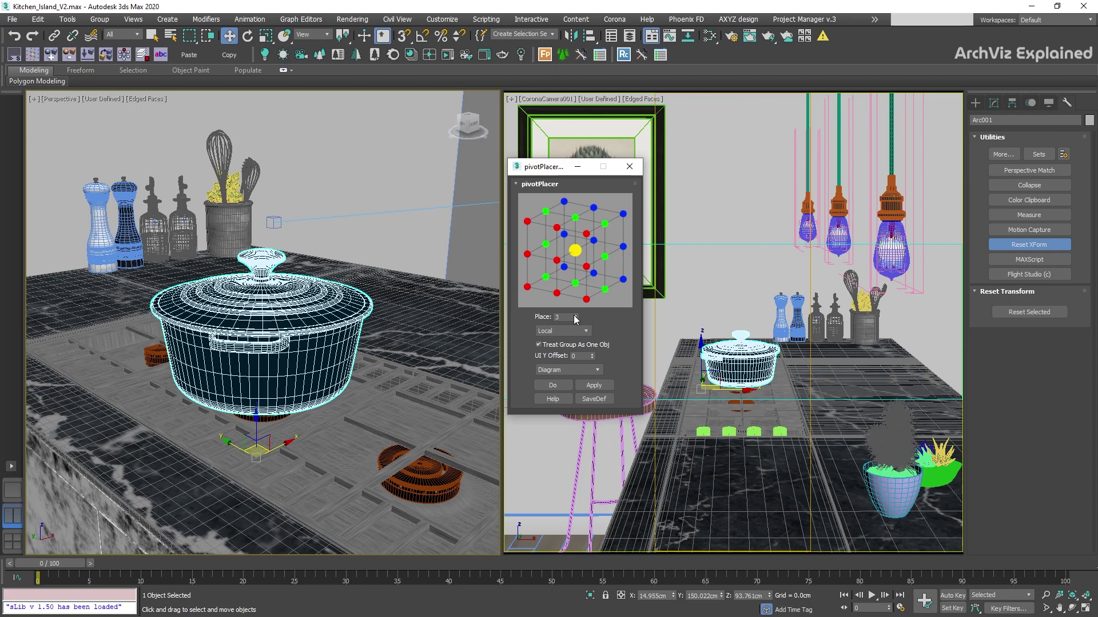
{"action": "left_click", "coordinate": [596, 381]}
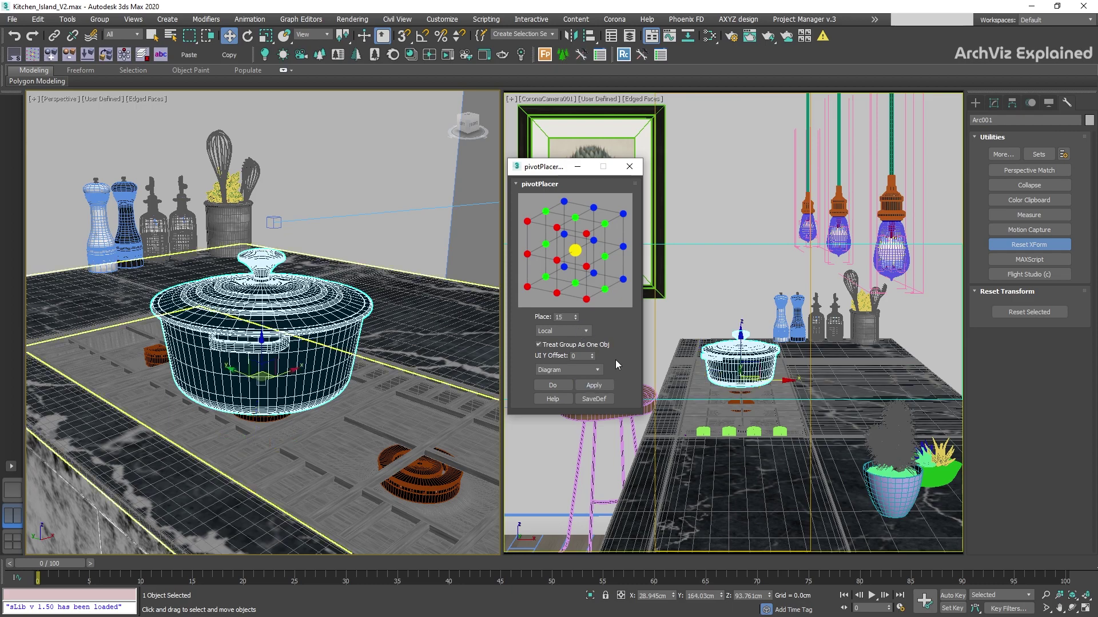
Apply Reset XForm to the selected pot.
{"action": "left_click", "coordinate": [1042, 247]}
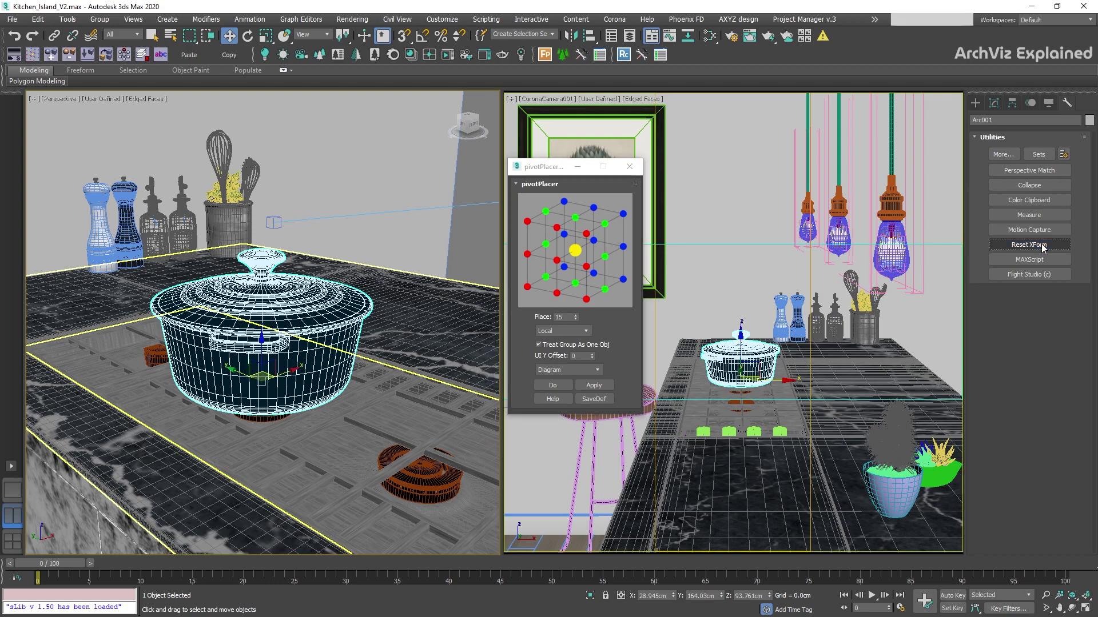
{"action": "left_click", "coordinate": [1032, 246]}
{"action": "left_click", "coordinate": [1021, 316]}
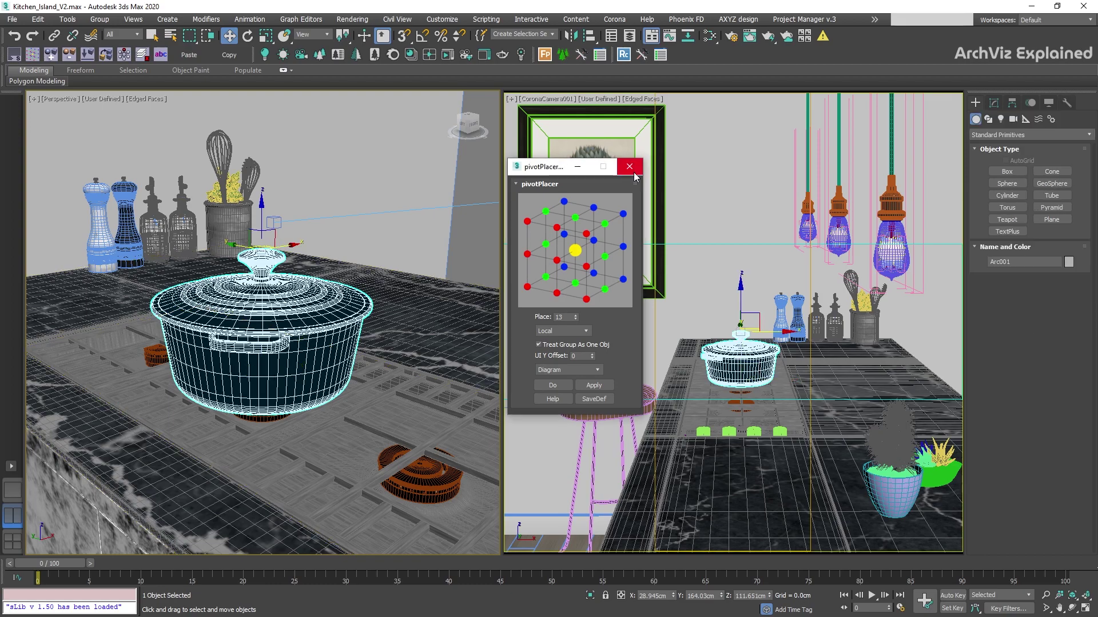
Switch from pivotPlacer to the objectAttacher script and clone the pair of pots once as a copy toward the counter's front.
{"action": "left_click", "coordinate": [630, 166]}
{"action": "left_click", "coordinate": [50, 56]}
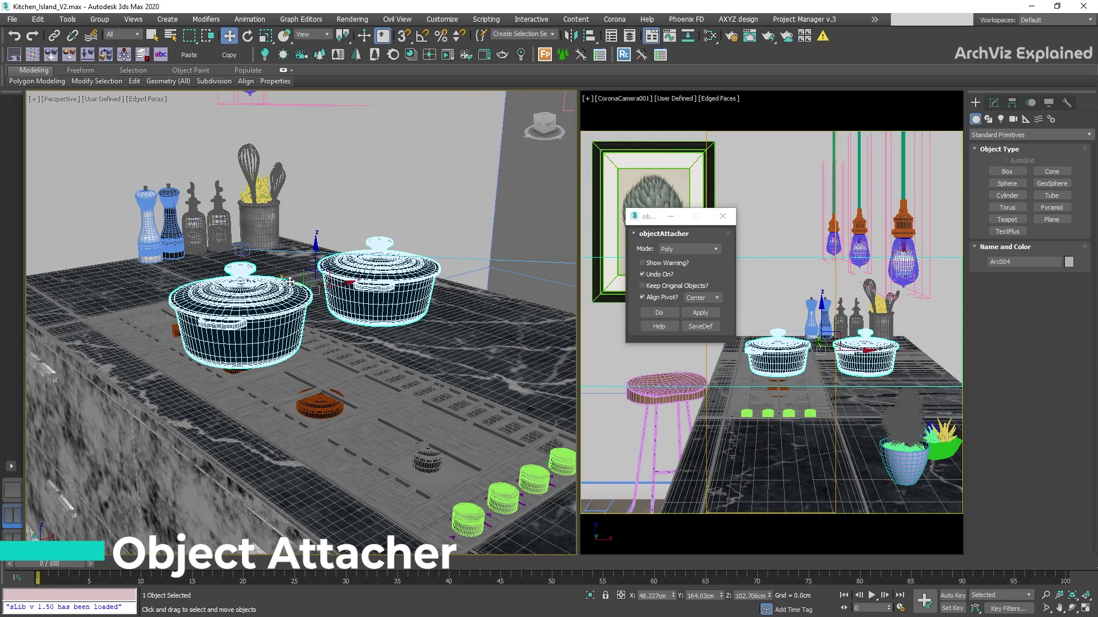
{"action": "left_click_drag", "start_coordinate": [291, 283], "coordinate": [559, 394], "text": "shift"}
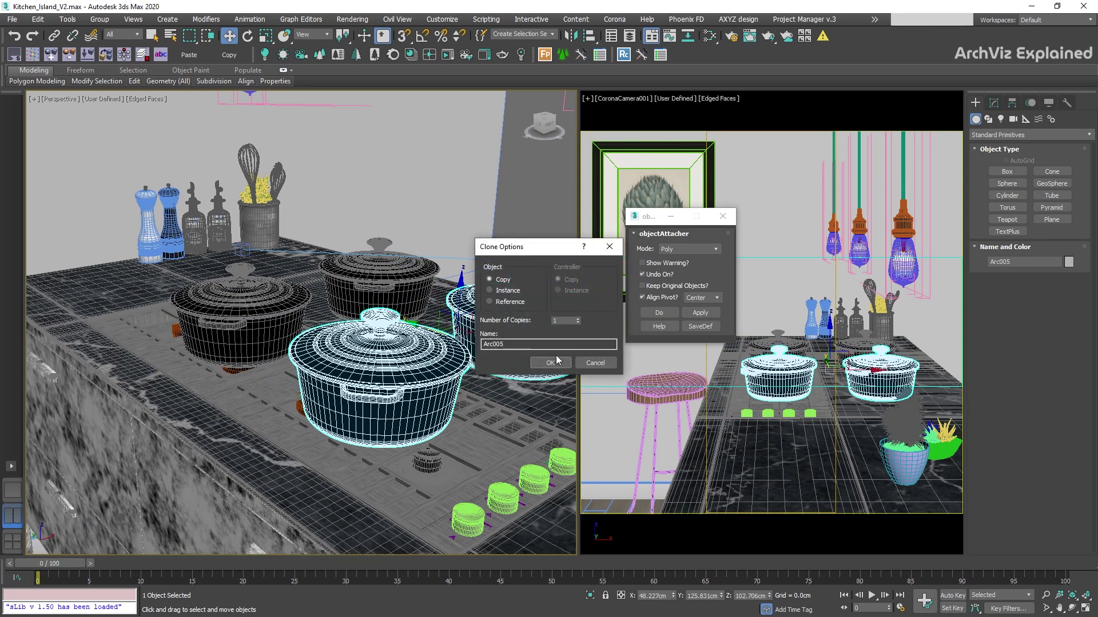
{"action": "left_click", "coordinate": [549, 363]}
Add the original pair of pots to the selection and attach both pairs in Poly mode with a centred pivot.
{"action": "left_click", "coordinate": [394, 282], "text": "ctrl"}
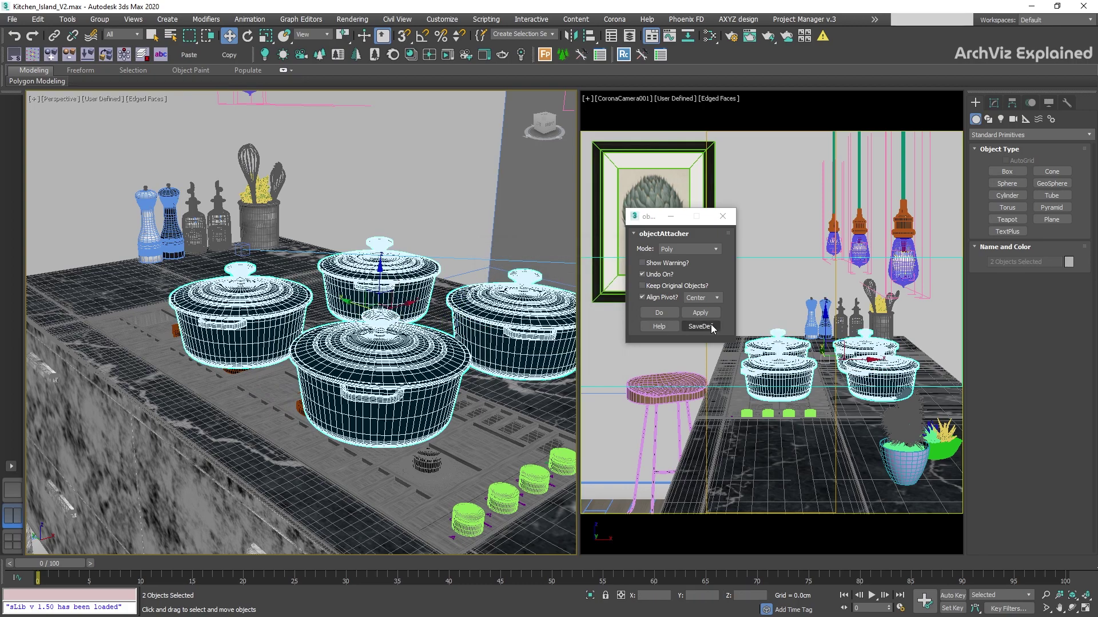
{"action": "left_click", "coordinate": [658, 313]}
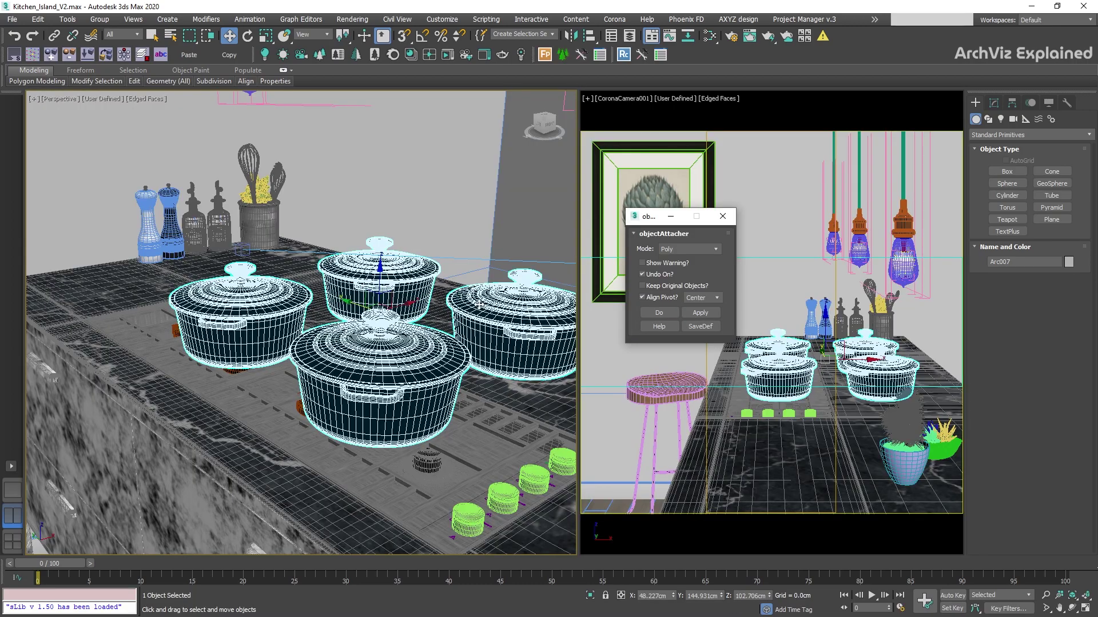
{"action": "left_click", "coordinate": [385, 277]}
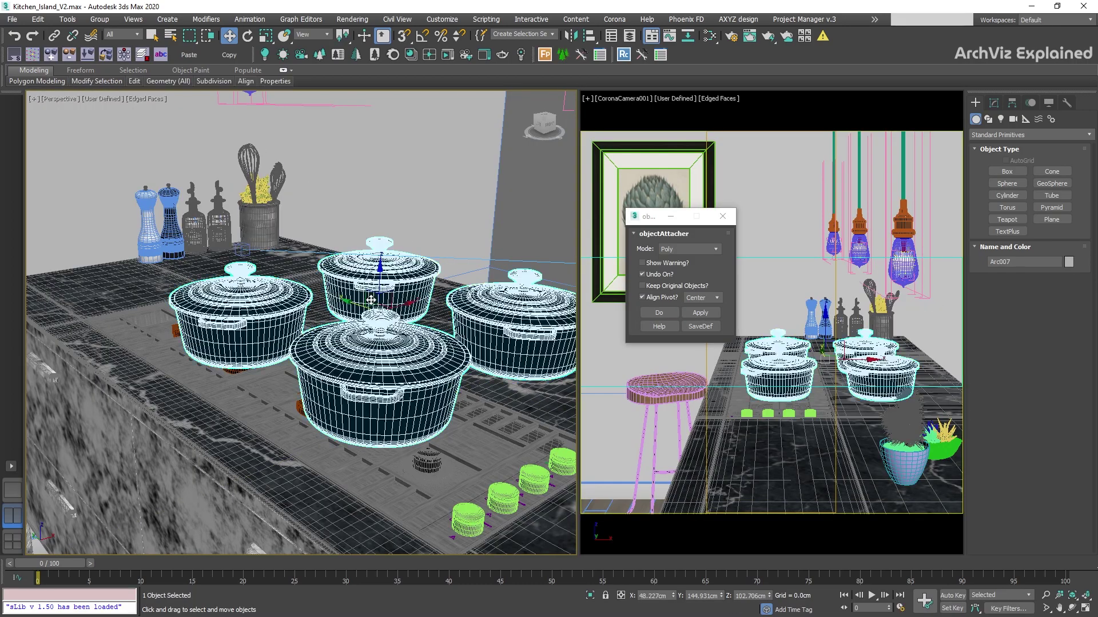
Try attaching with Show Warning enabled in objectAttacher, decline the attachment and turn the option off again.
{"action": "left_click", "coordinate": [691, 249]}
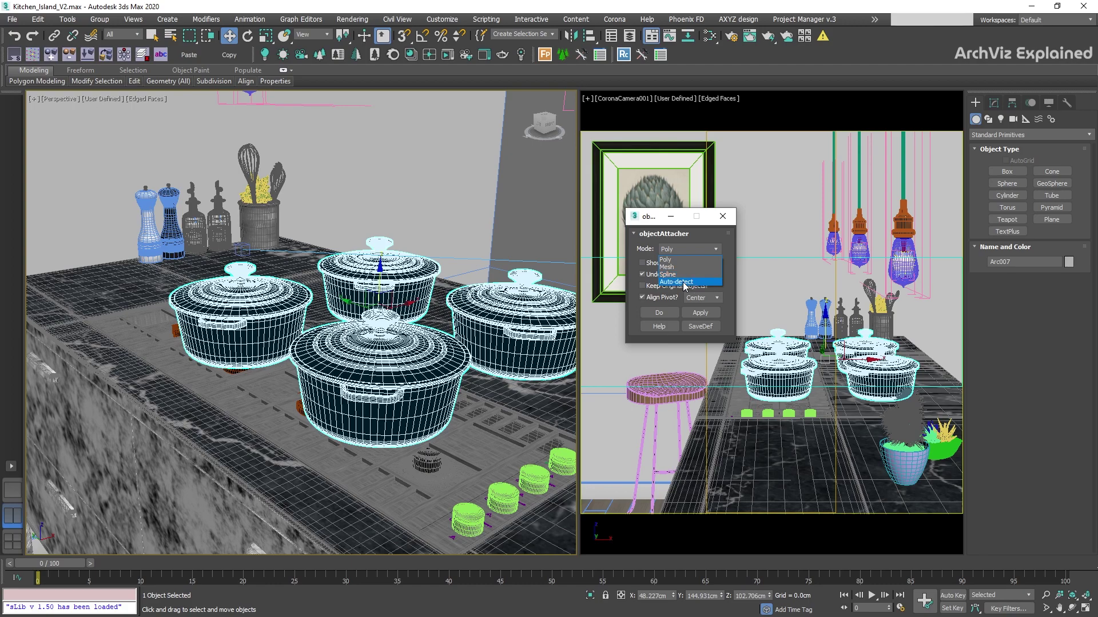
{"action": "left_click", "coordinate": [646, 253]}
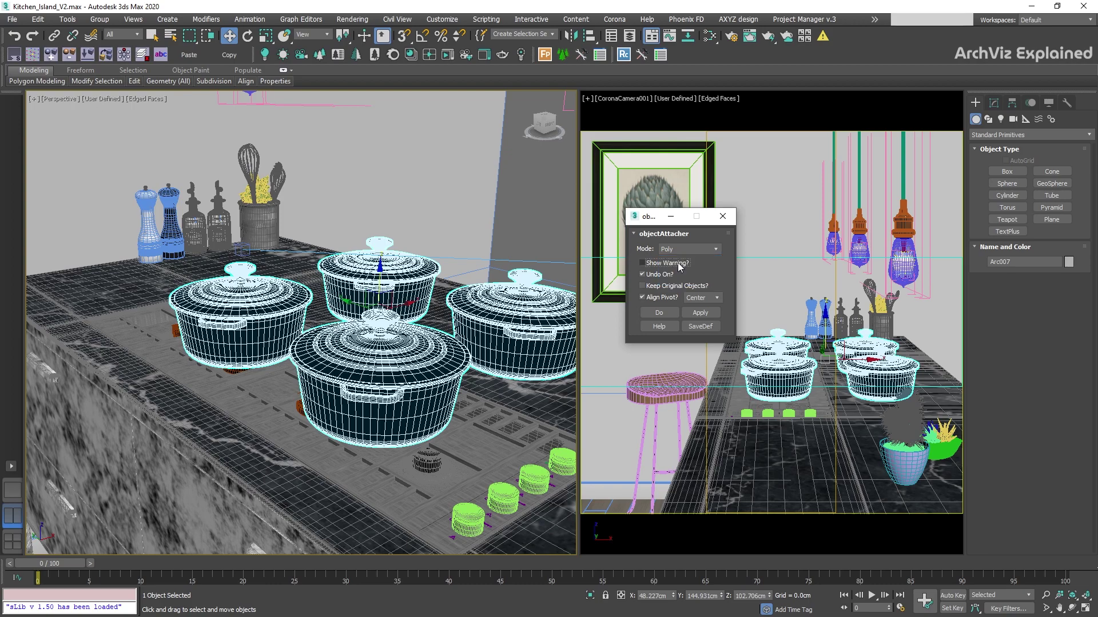
{"action": "left_click", "coordinate": [699, 313]}
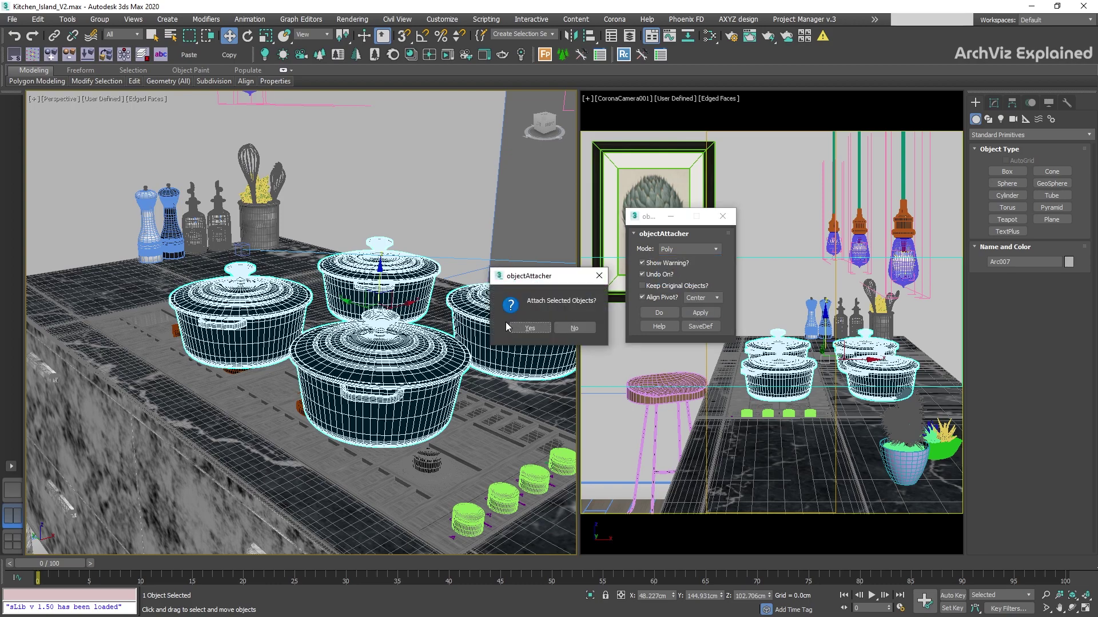
{"action": "left_click", "coordinate": [563, 329]}
{"action": "left_click", "coordinate": [642, 262]}
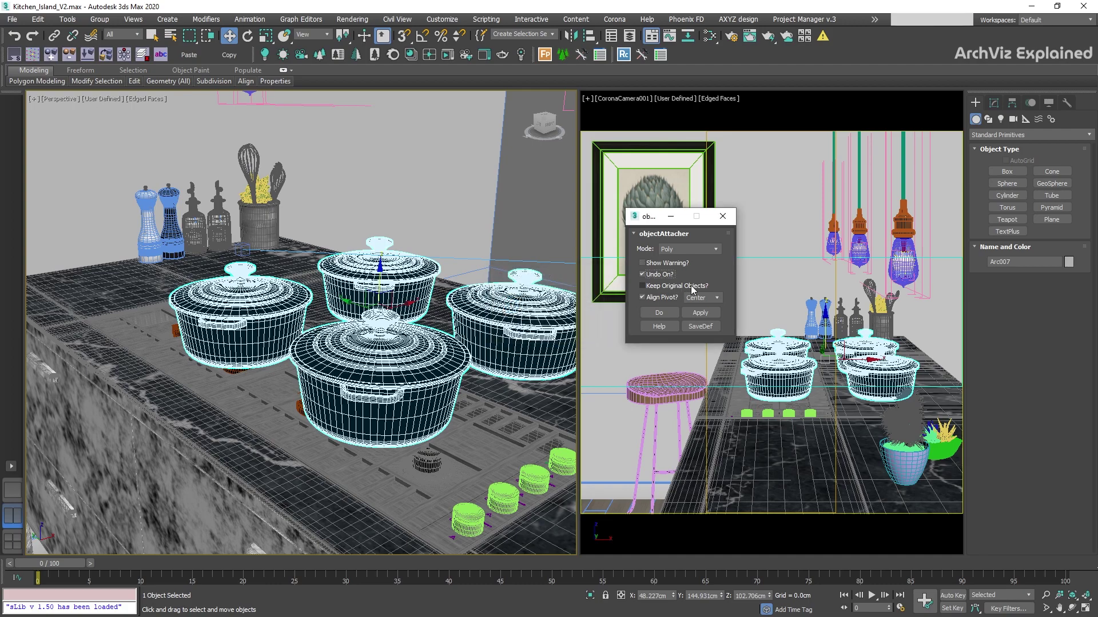
Try attaching the selected pots with Keep Original Objects enabled.
{"action": "left_click", "coordinate": [675, 287]}
{"action": "left_click", "coordinate": [699, 312]}
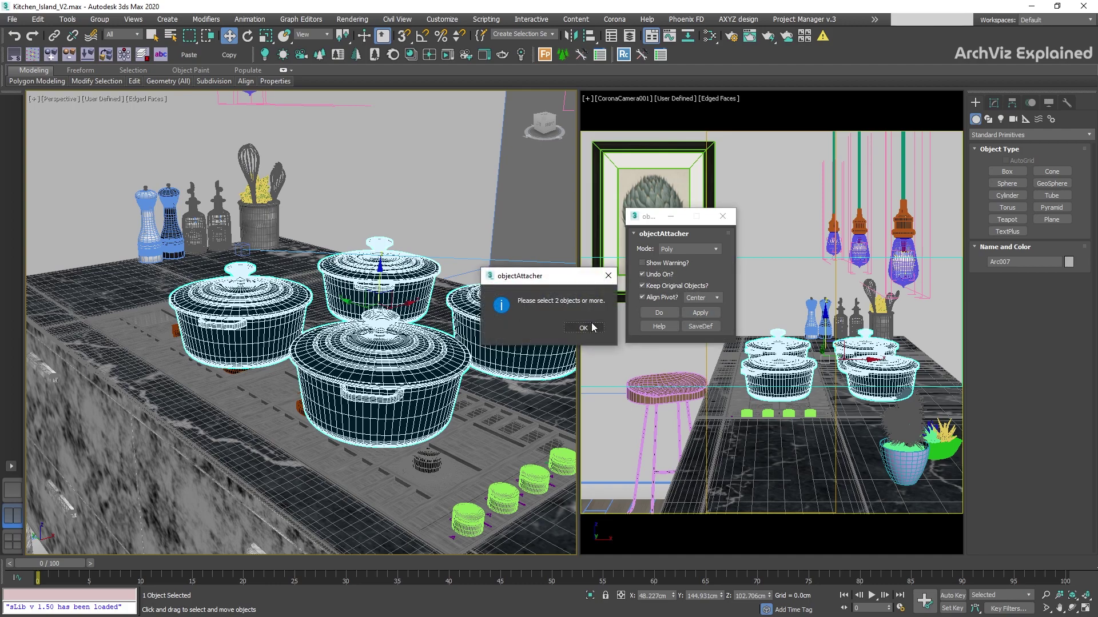
{"action": "left_click", "coordinate": [591, 327]}
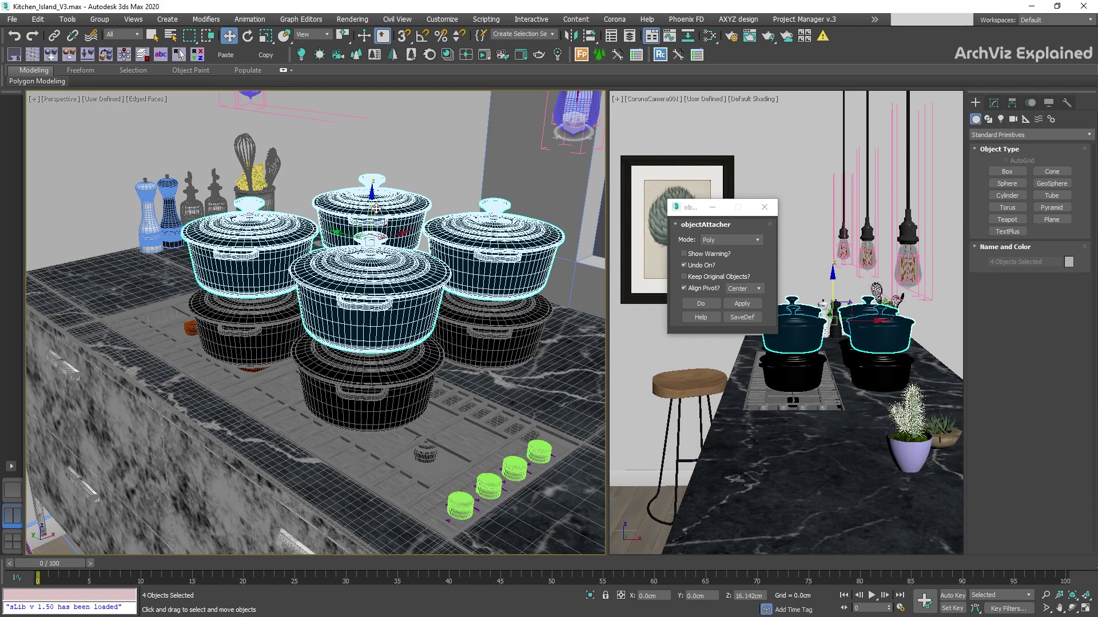
Clone the four raised pots upward once and attach all three tiers of pots in Poly mode with a centred pivot.
{"action": "left_click_drag", "start_coordinate": [374, 229], "coordinate": [374, 205], "text": "shift"}
{"action": "left_click", "coordinate": [551, 363]}
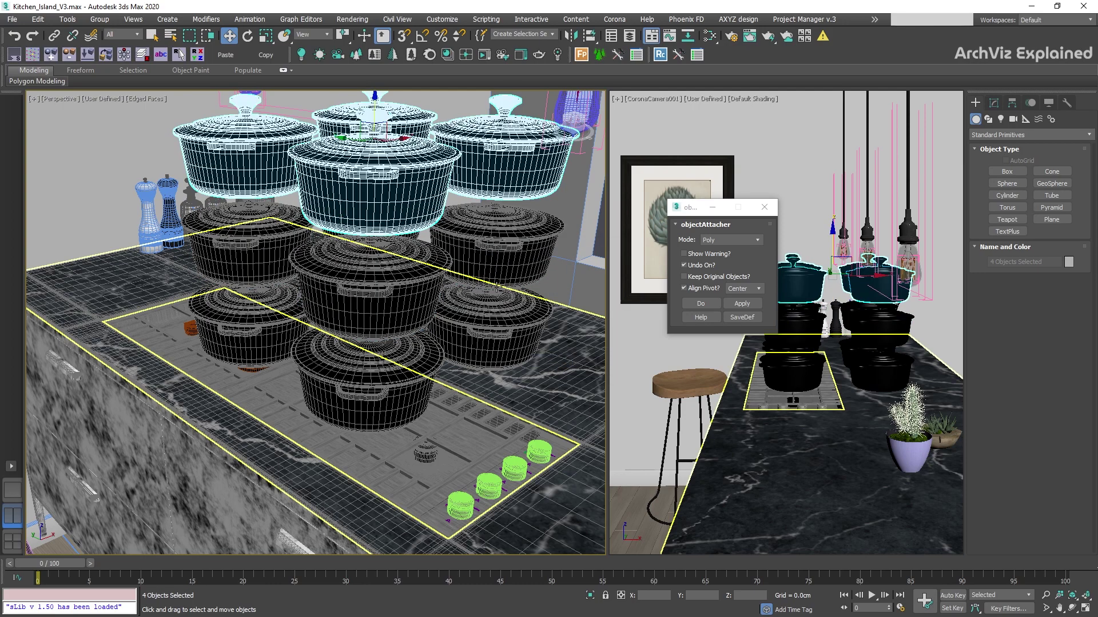
{"action": "left_click", "coordinate": [411, 359], "text": "ctrl"}
{"action": "left_click", "coordinate": [492, 326], "text": "ctrl"}
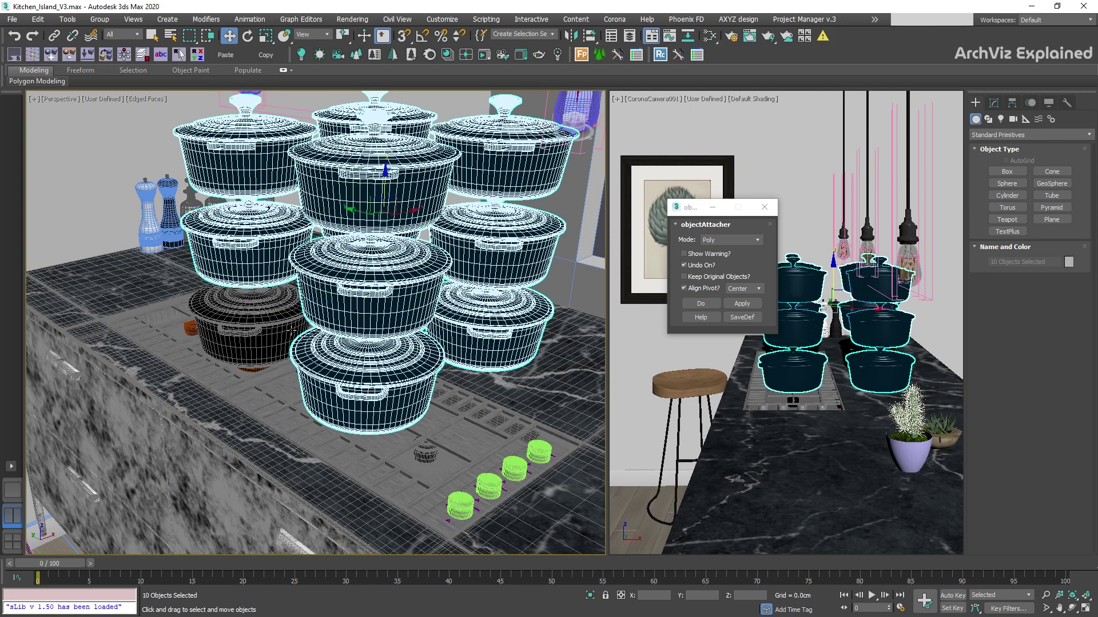
{"action": "left_click", "coordinate": [246, 326], "text": "ctrl"}
{"action": "left_click", "coordinate": [742, 304]}
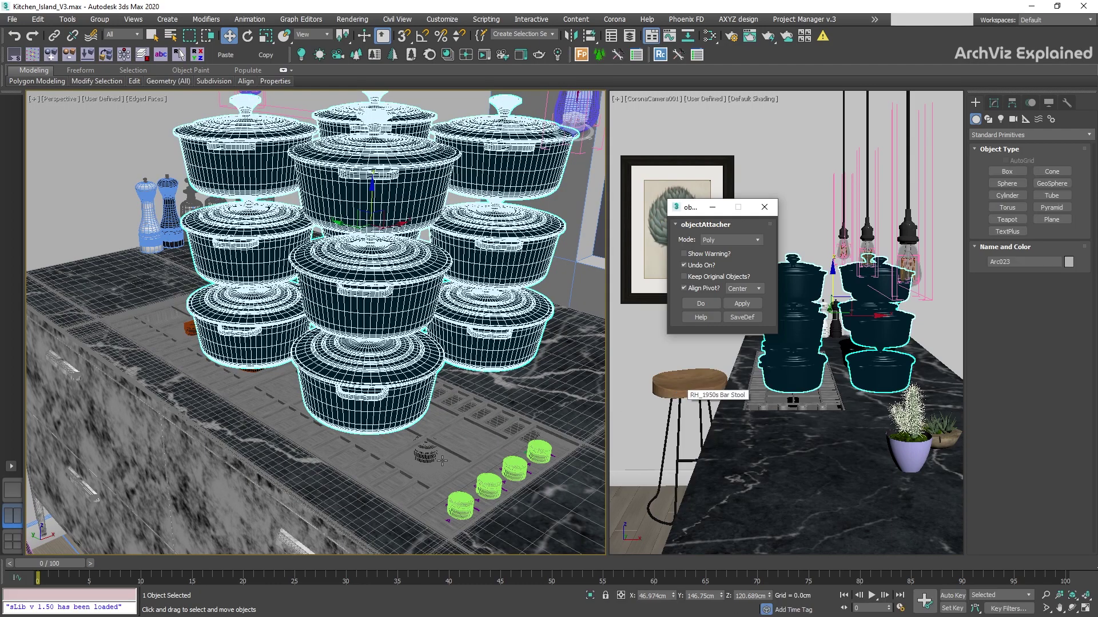
Clone the attached stacks of pots along the counter and attach the copy to the original in Poly mode.
{"action": "middle_click_drag", "start_coordinate": [314, 320], "coordinate": [355, 275], "text": "alt"}
{"action": "left_click", "coordinate": [189, 289], "text": "ctrl"}
{"action": "left_click", "coordinate": [747, 306]}
{"action": "left_click", "coordinate": [566, 370]}
{"action": "left_click", "coordinate": [420, 354]}
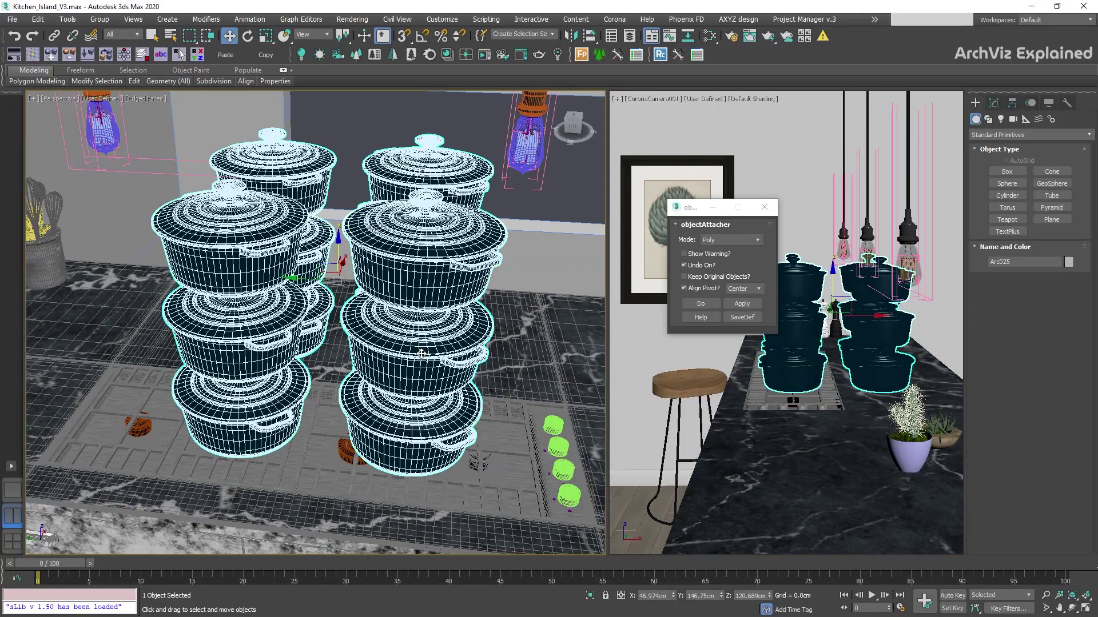
{"action": "middle_click_drag", "start_coordinate": [420, 355], "coordinate": [400, 344], "text": "alt"}
{"action": "left_click_drag", "start_coordinate": [401, 343], "coordinate": [498, 361], "text": "shift"}
{"action": "left_click", "coordinate": [549, 369]}
{"action": "middle_click_drag", "start_coordinate": [549, 369], "coordinate": [268, 298], "text": "alt"}
{"action": "left_click", "coordinate": [269, 298], "text": "ctrl"}
{"action": "left_click", "coordinate": [741, 304]}
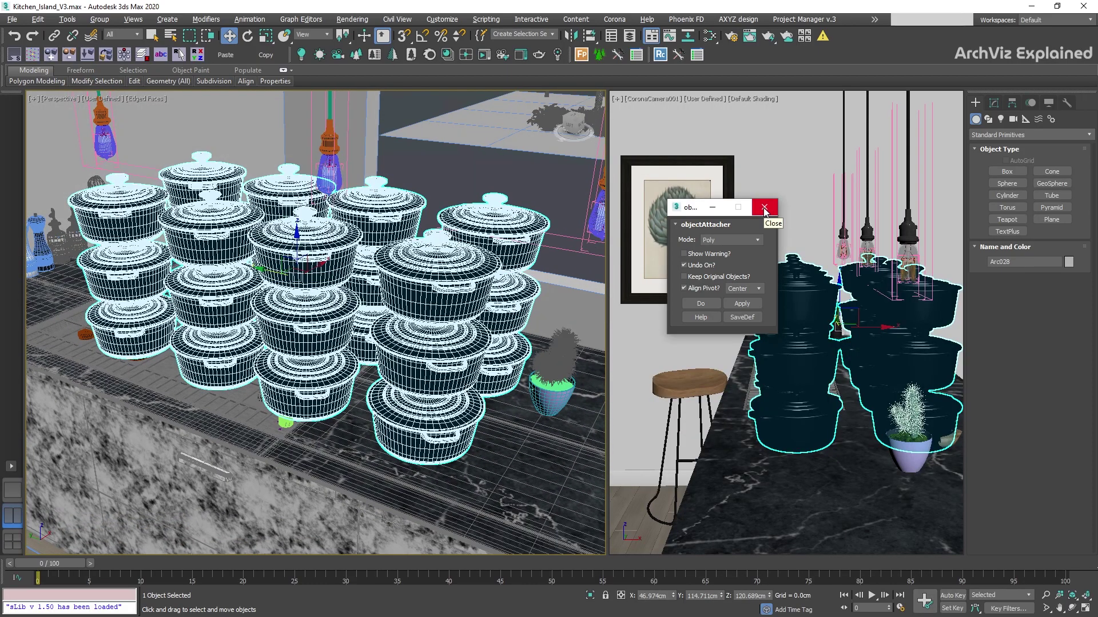
Switch from objectAttacher to the objectDetacher script and detach the four attached pots into separate pieces, deleting the original and centring the pivots.
{"action": "left_click", "coordinate": [764, 210]}
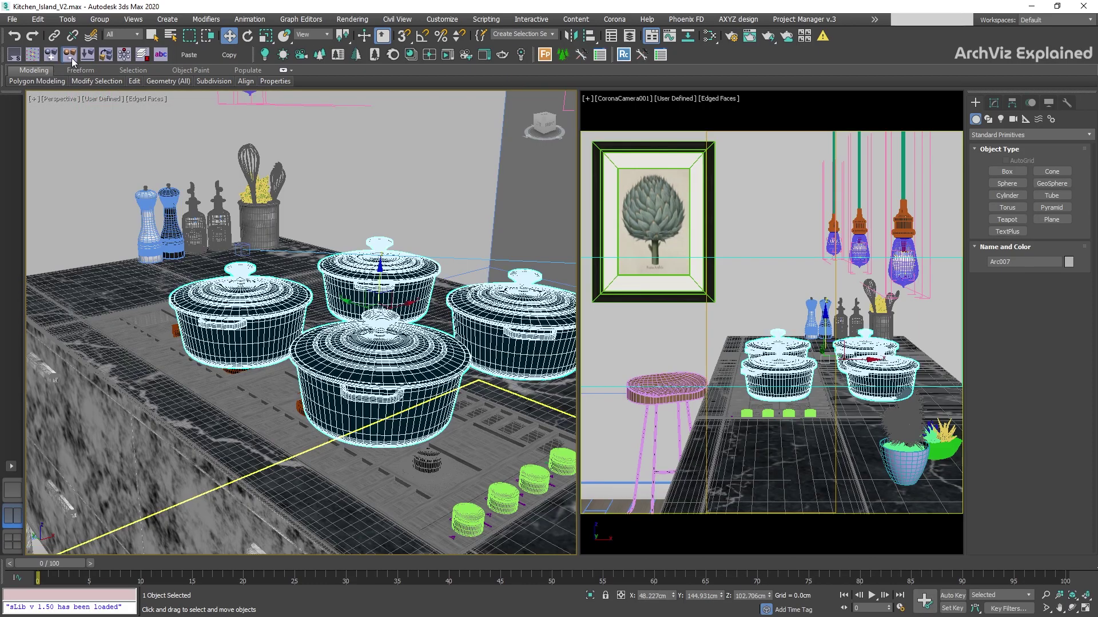
{"action": "left_click", "coordinate": [71, 57]}
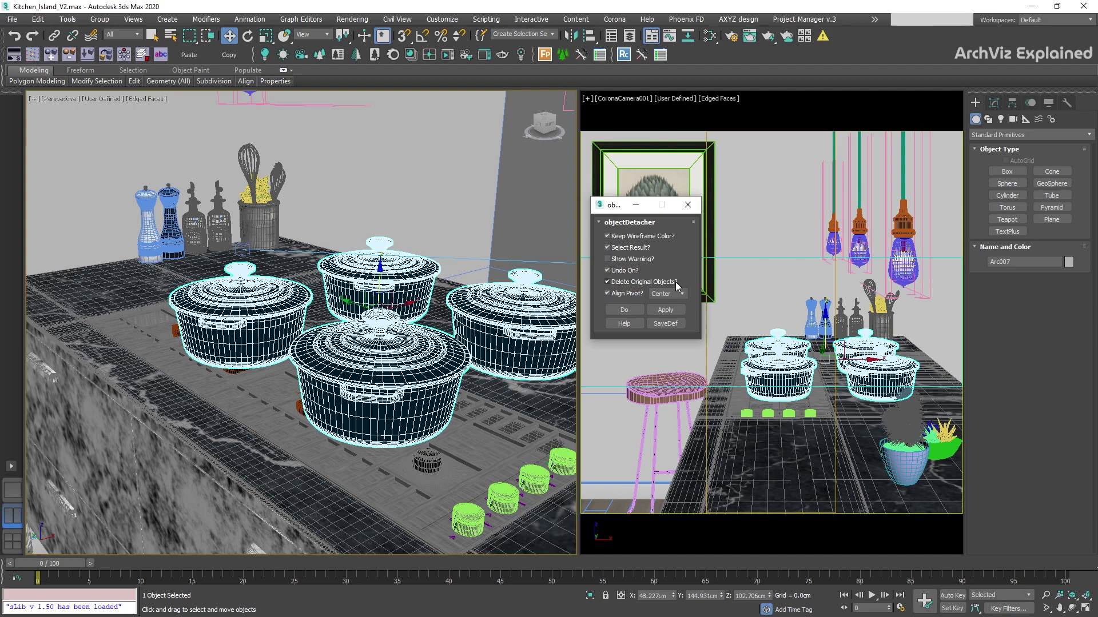
{"action": "left_click", "coordinate": [675, 312]}
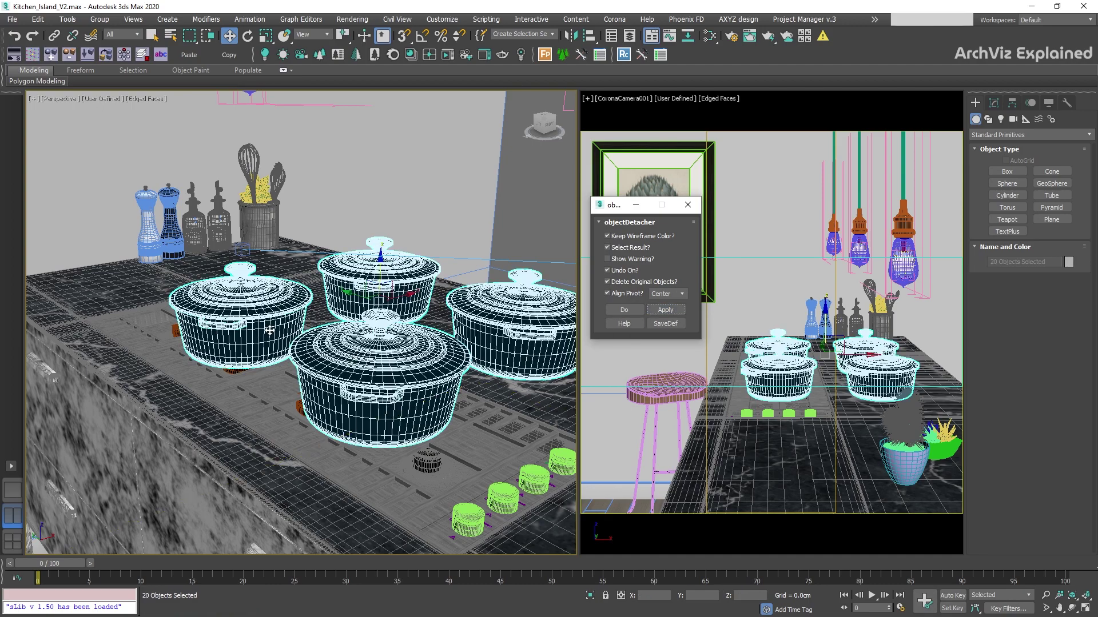
Select individual lids, a lid knob and a pot body to examine the detached pieces.
{"action": "left_click", "coordinate": [391, 372]}
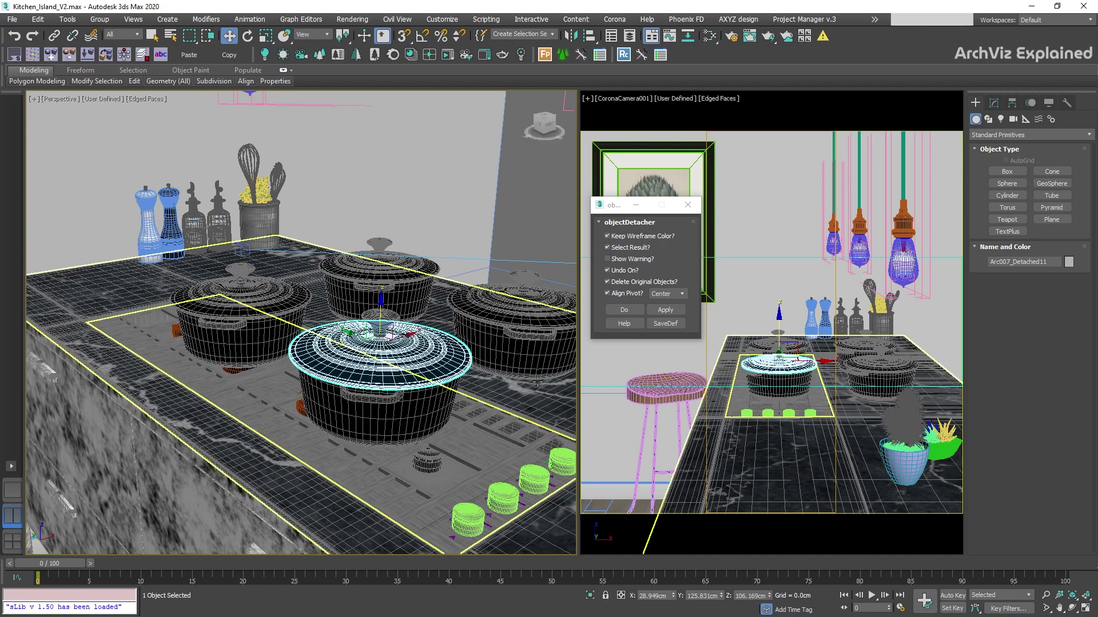
{"action": "left_click", "coordinate": [498, 311]}
{"action": "left_click", "coordinate": [379, 276]}
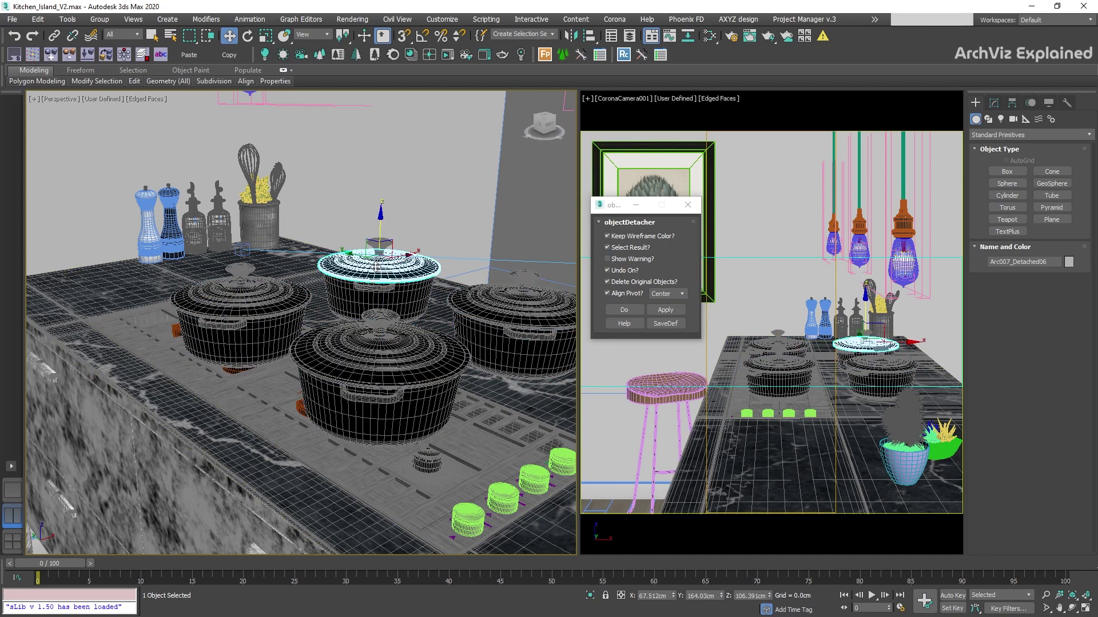
{"action": "scroll", "coordinate": [379, 277], "scroll_direction": "up", "scroll_amount": 5}
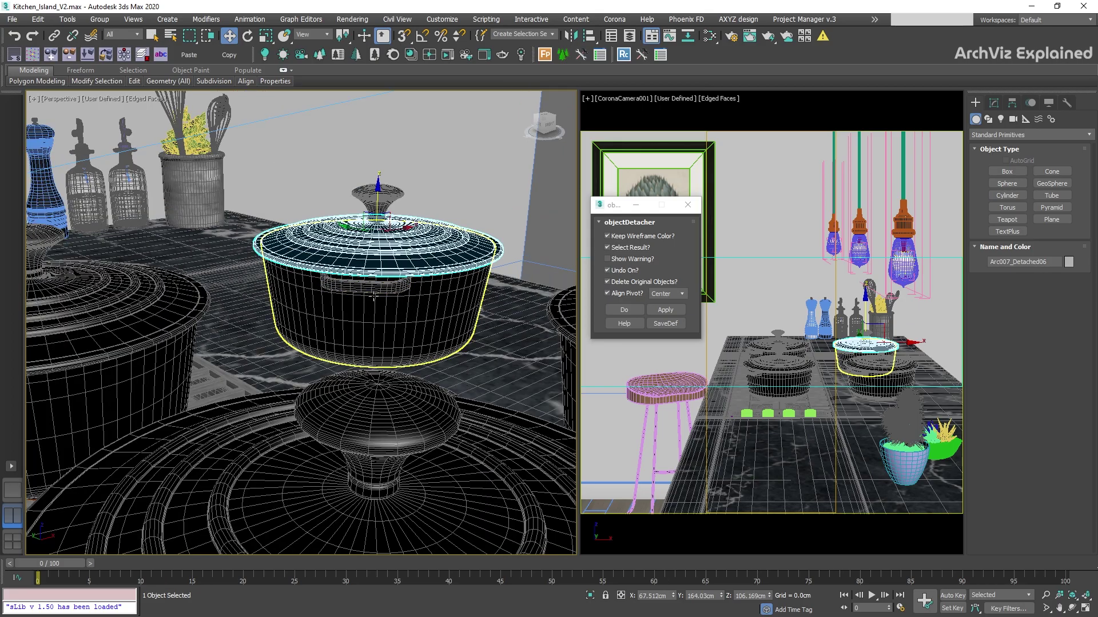
{"action": "left_click", "coordinate": [364, 292]}
{"action": "key", "text": "z"}
{"action": "middle_click_drag", "start_coordinate": [366, 303], "coordinate": [457, 307], "text": "alt"}
{"action": "left_click", "coordinate": [421, 280]}
{"action": "scroll", "coordinate": [457, 307], "scroll_direction": "down", "scroll_amount": 3}
{"action": "left_click", "coordinate": [331, 163]}
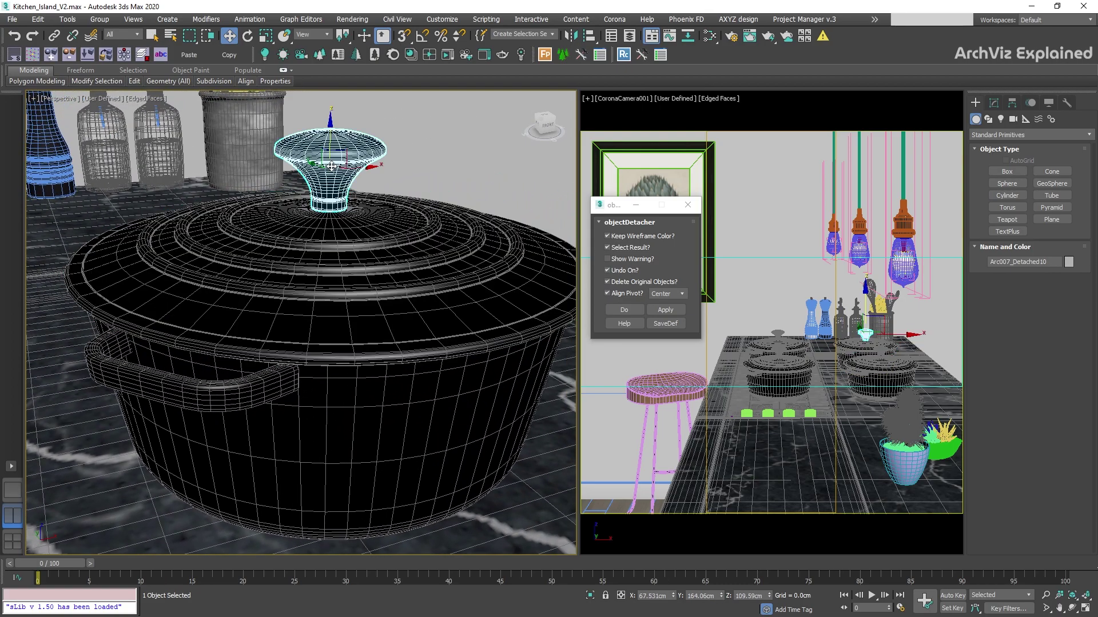
{"action": "left_click", "coordinate": [419, 389]}
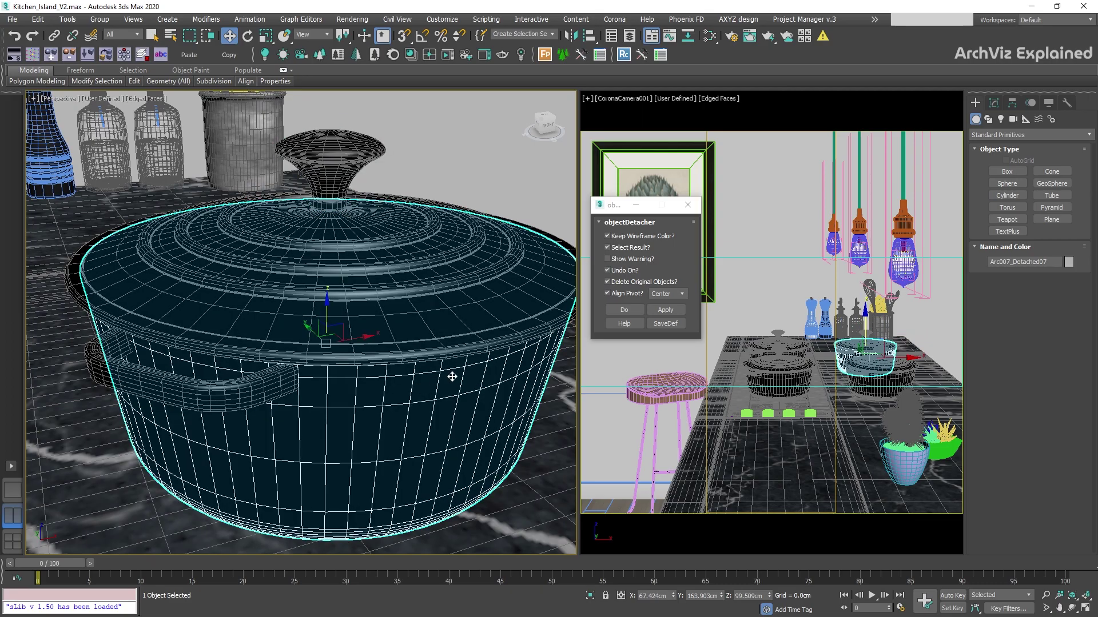
Select the knob, lid and body pieces of the far-left pot together.
{"action": "scroll", "coordinate": [449, 377], "scroll_direction": "down", "scroll_amount": 8}
{"action": "scroll", "coordinate": [446, 372], "scroll_direction": "up", "scroll_amount": 2}
{"action": "middle_click_drag", "start_coordinate": [446, 371], "coordinate": [194, 366], "text": "alt"}
{"action": "left_click", "coordinate": [185, 372]}
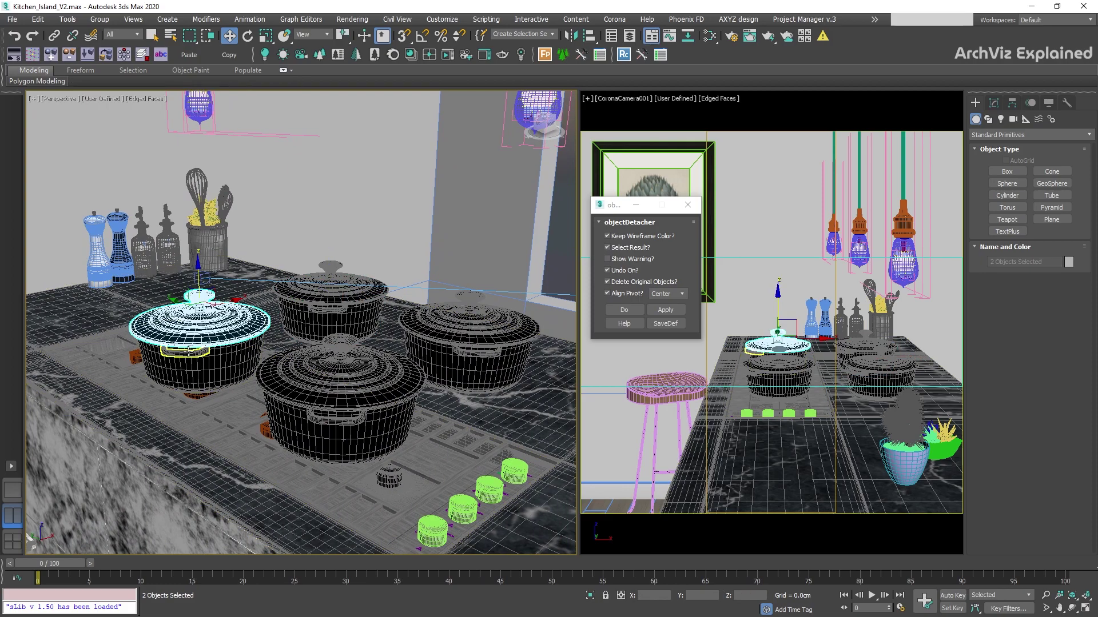
{"action": "left_click", "coordinate": [206, 366], "text": "ctrl"}
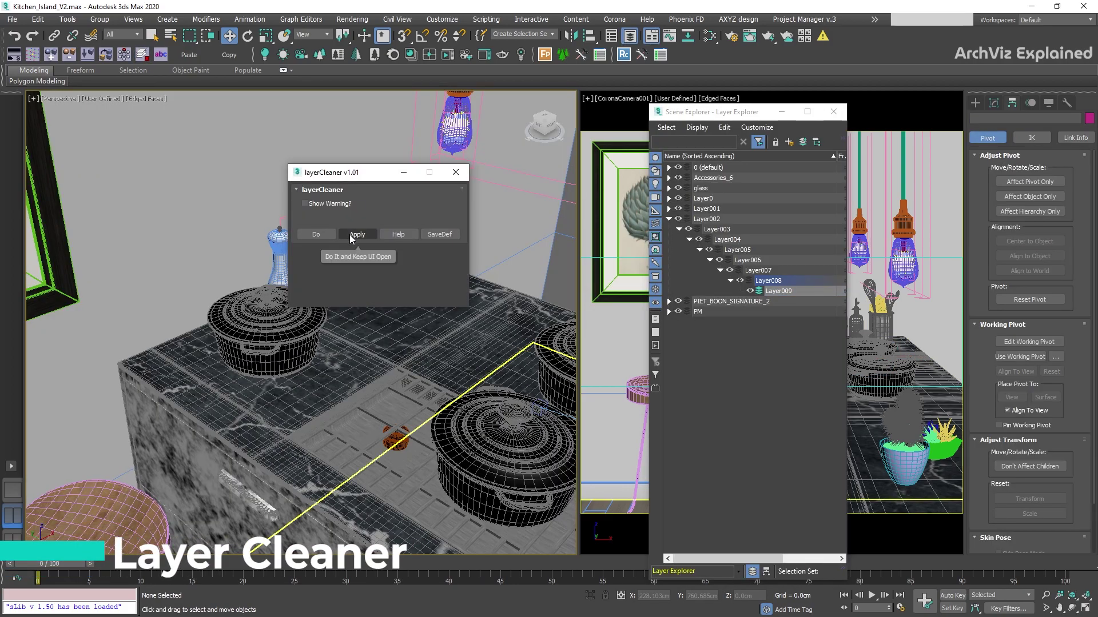
Delete the scene's empty nested layers with the layerCleaner script, keeping its window open.
{"action": "left_click", "coordinate": [357, 235]}
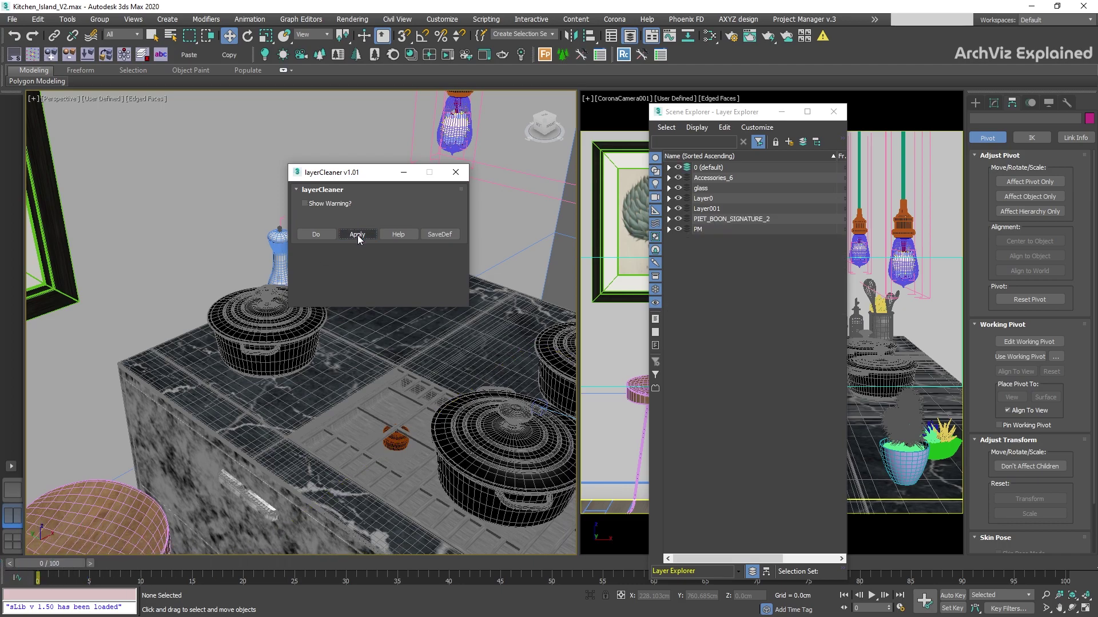
{"action": "left_click", "coordinate": [801, 146]}
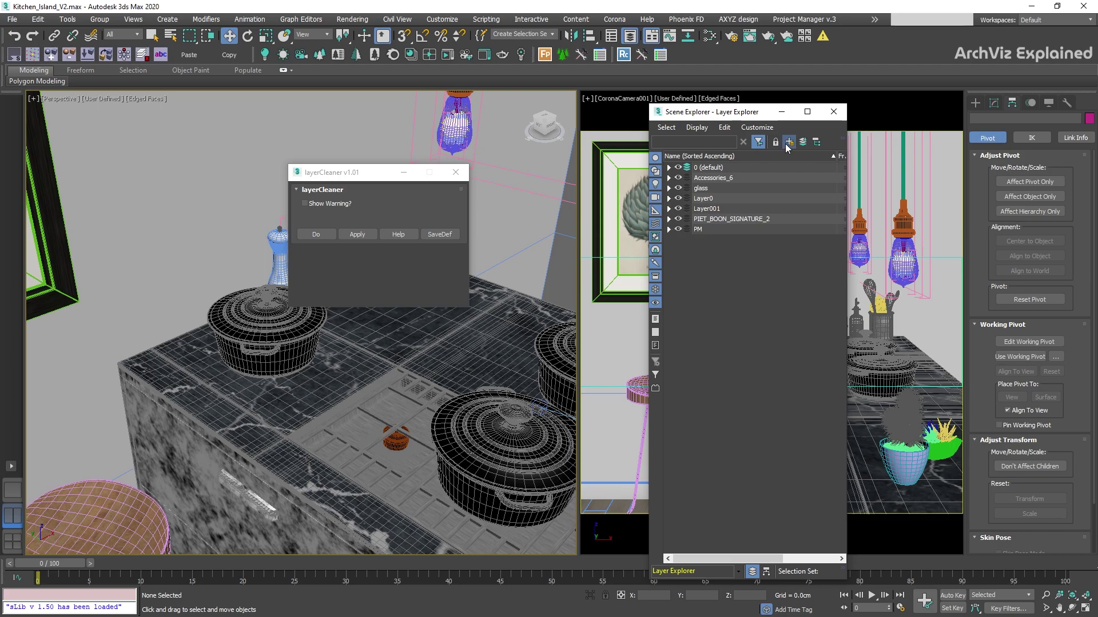
Create another chain of nested empty layers and remove it with layerCleaner, closing the script.
{"action": "left_click", "coordinate": [789, 142]}
{"action": "left_click", "coordinate": [789, 142]}
{"action": "left_click", "coordinate": [789, 142]}
{"action": "left_click", "coordinate": [789, 142]}
{"action": "left_click", "coordinate": [789, 142]}
{"action": "left_click", "coordinate": [788, 142]}
{"action": "left_click", "coordinate": [789, 141]}
{"action": "left_click", "coordinate": [789, 141]}
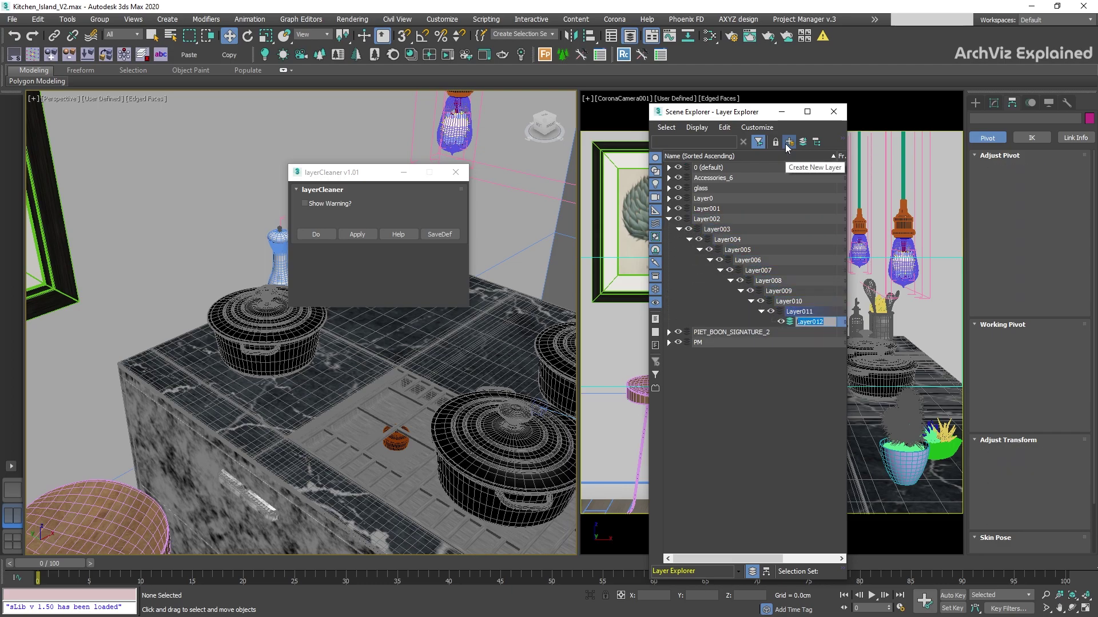
{"action": "left_click", "coordinate": [360, 234]}
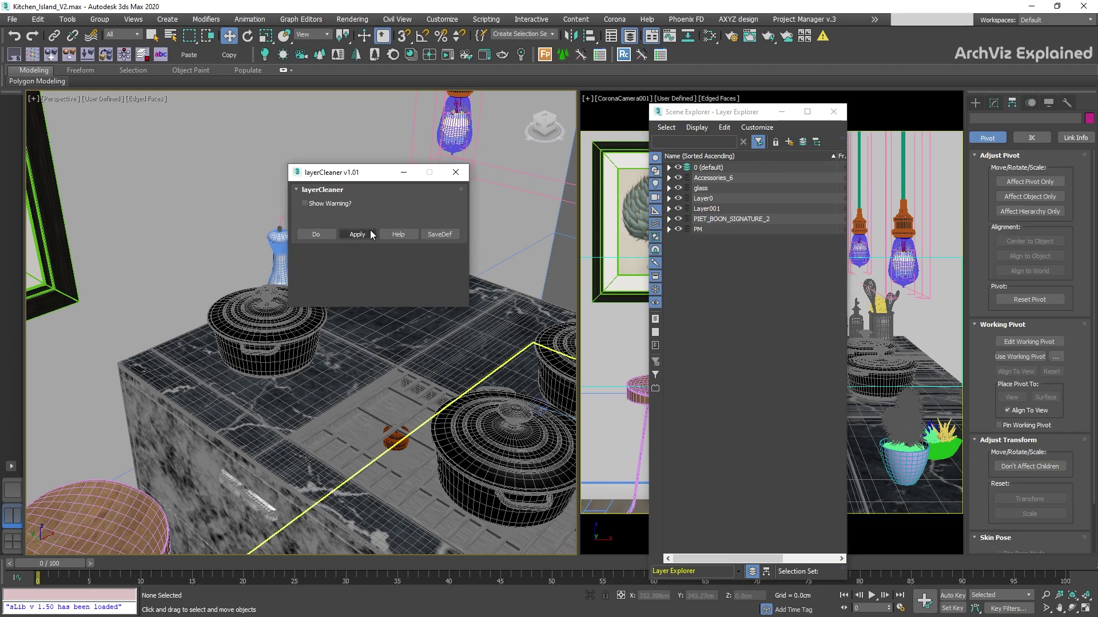
{"action": "left_click", "coordinate": [455, 173]}
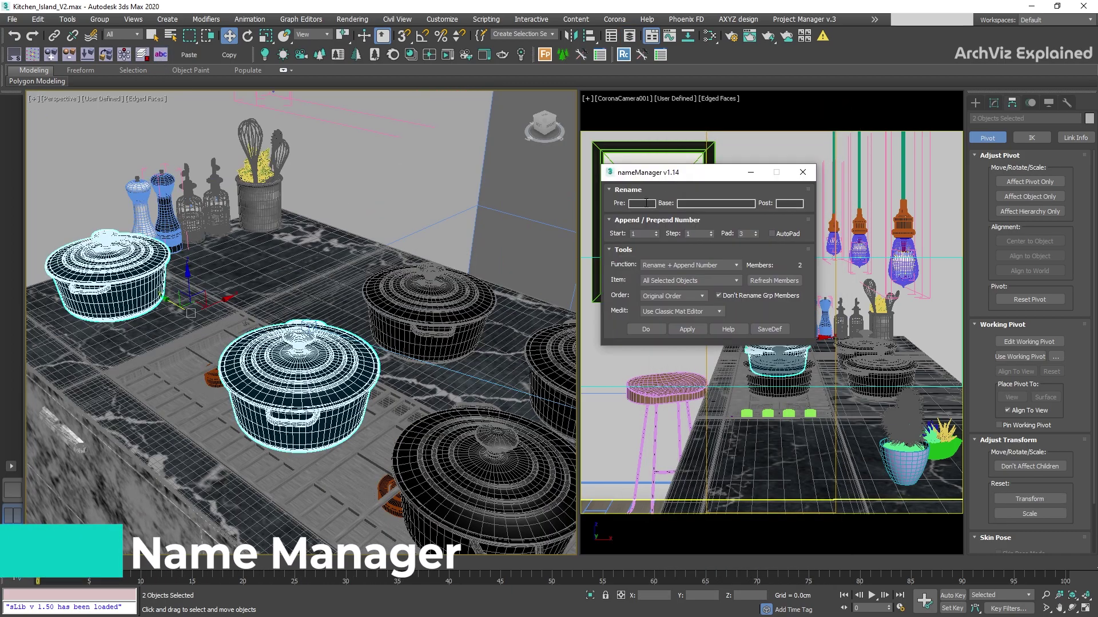
Set nameManager's prefix to Acc_, the base name to Lecrouset_ and the number padding to 2.
{"action": "left_click", "coordinate": [655, 204]}
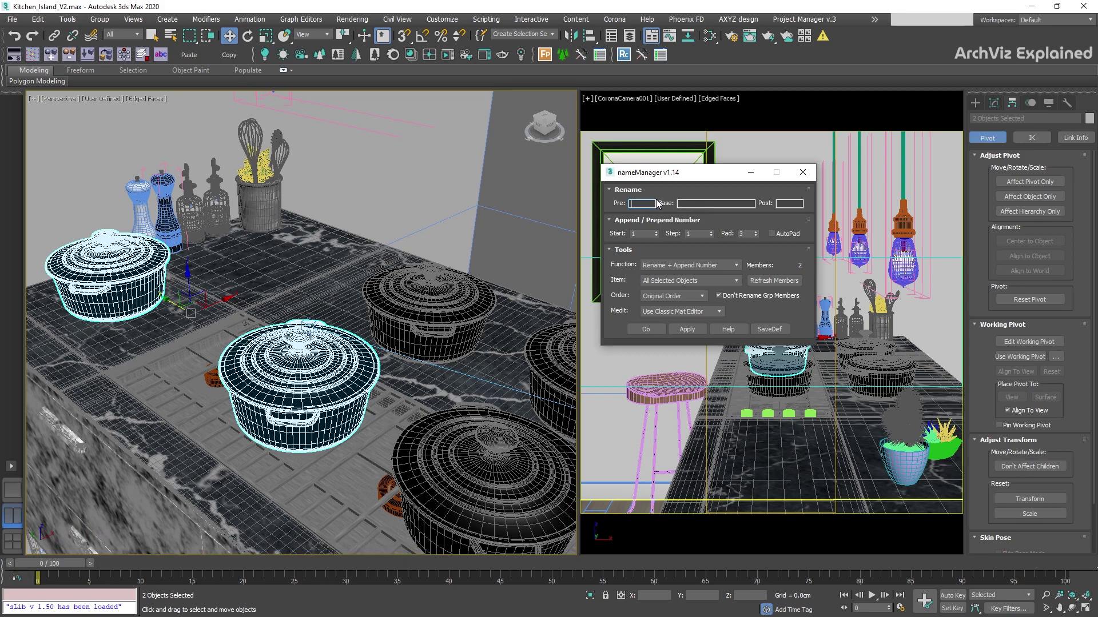
{"action": "left_click", "coordinate": [755, 236]}
{"action": "left_click", "coordinate": [708, 266]}
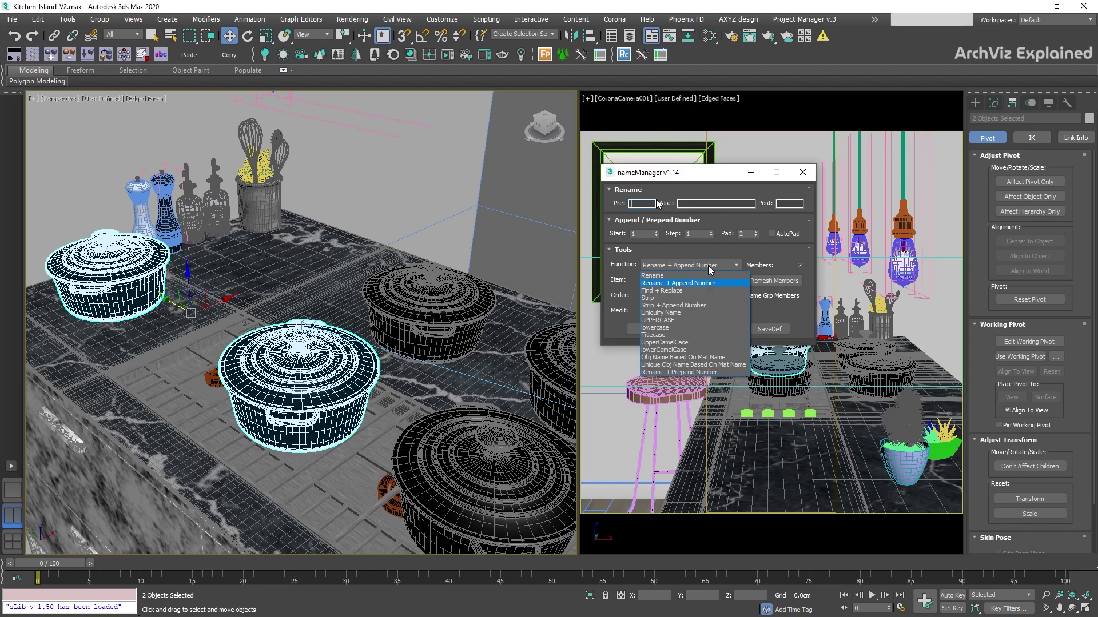
{"action": "key", "text": "Escape"}
{"action": "type", "text": "Acc_"}
{"action": "left_click", "coordinate": [689, 204]}
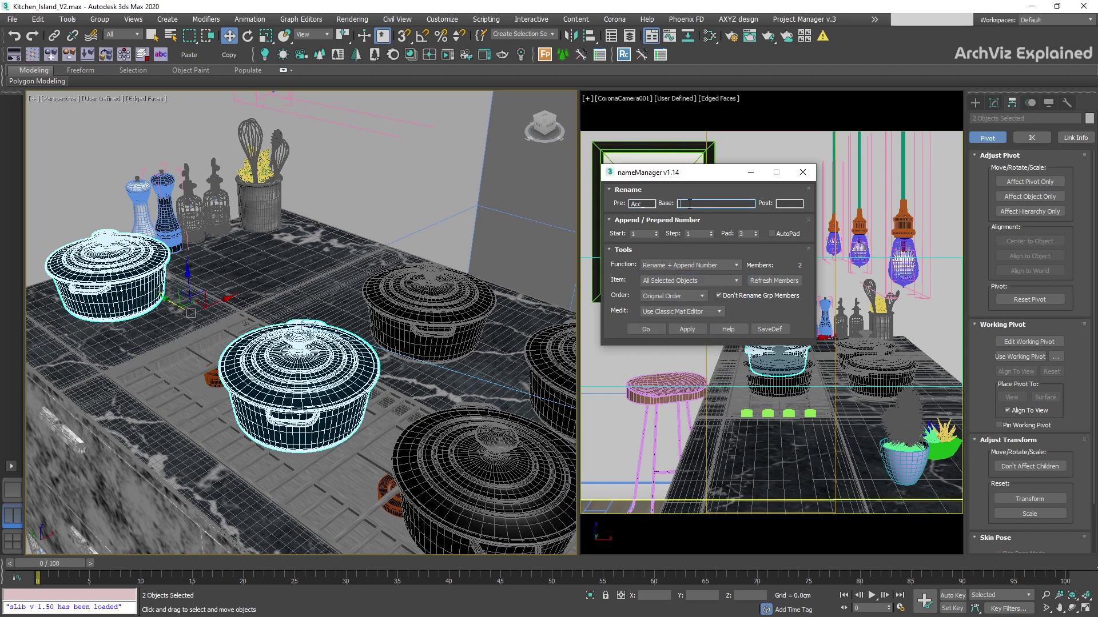
{"action": "type", "text": "Lecrouset_"}
{"action": "left_click", "coordinate": [756, 235]}
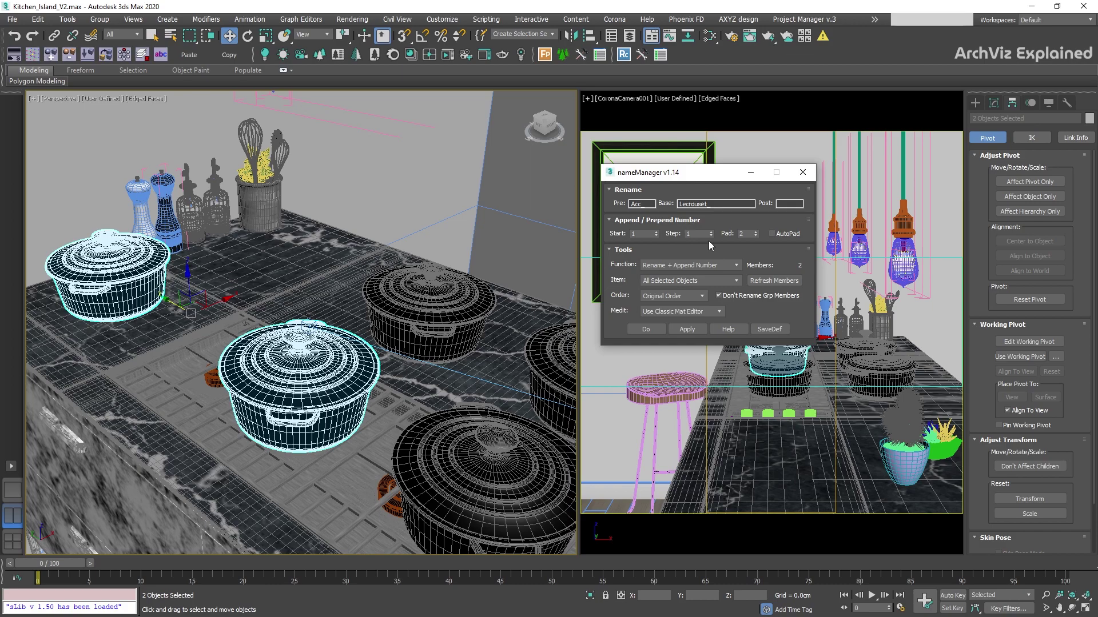
Apply Rename + Append Number to All Selected Objects and check the name of each of the two pots.
{"action": "left_click", "coordinate": [719, 279]}
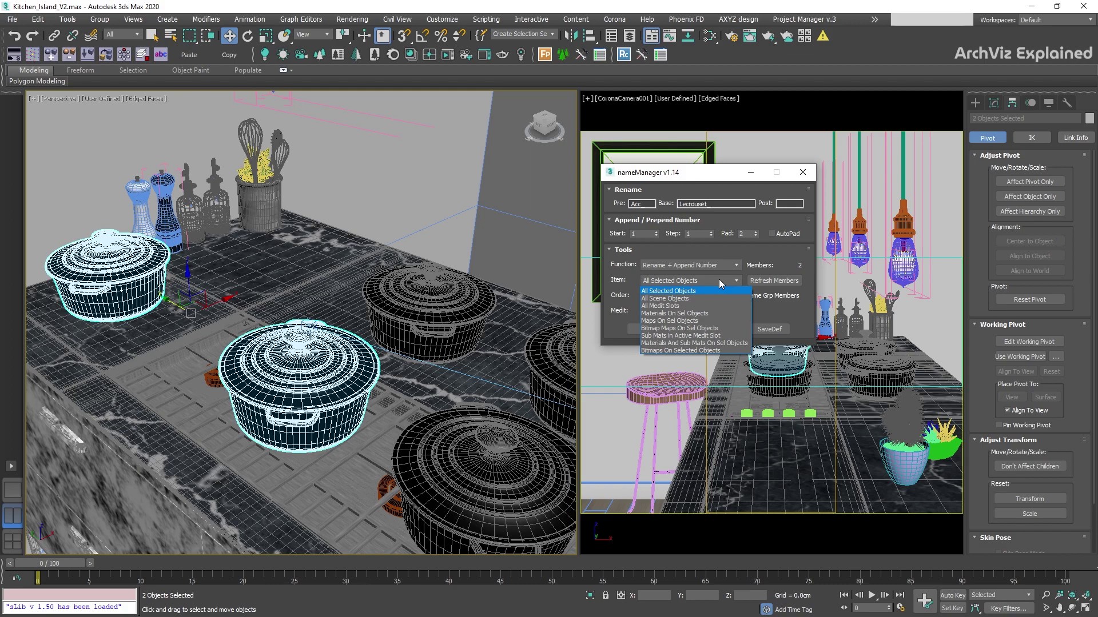
{"action": "left_click", "coordinate": [719, 279]}
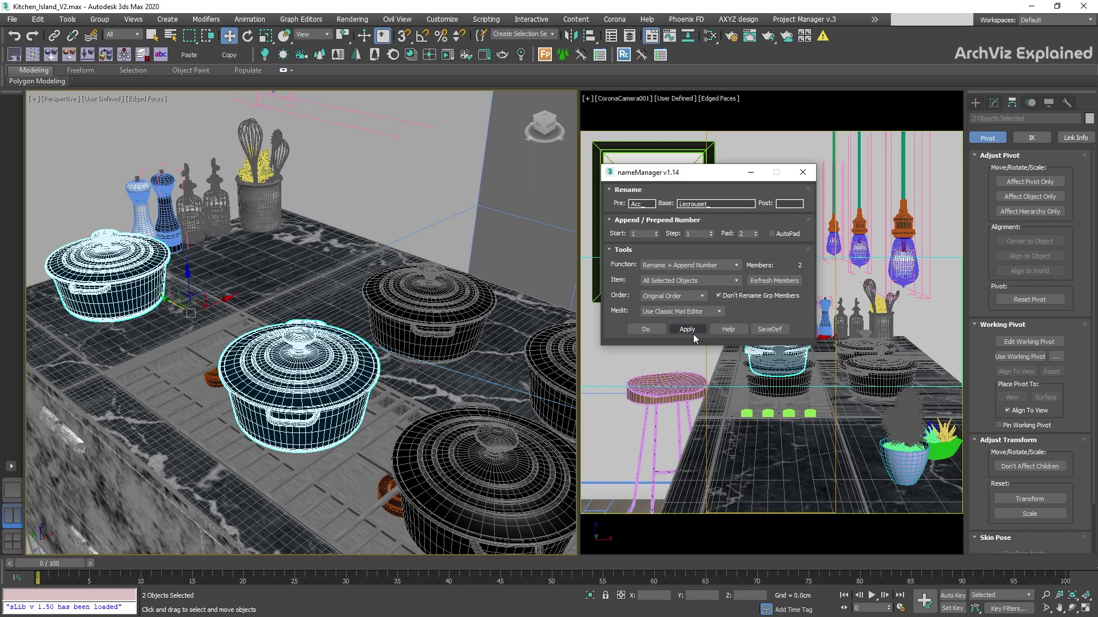
{"action": "left_click", "coordinate": [297, 366]}
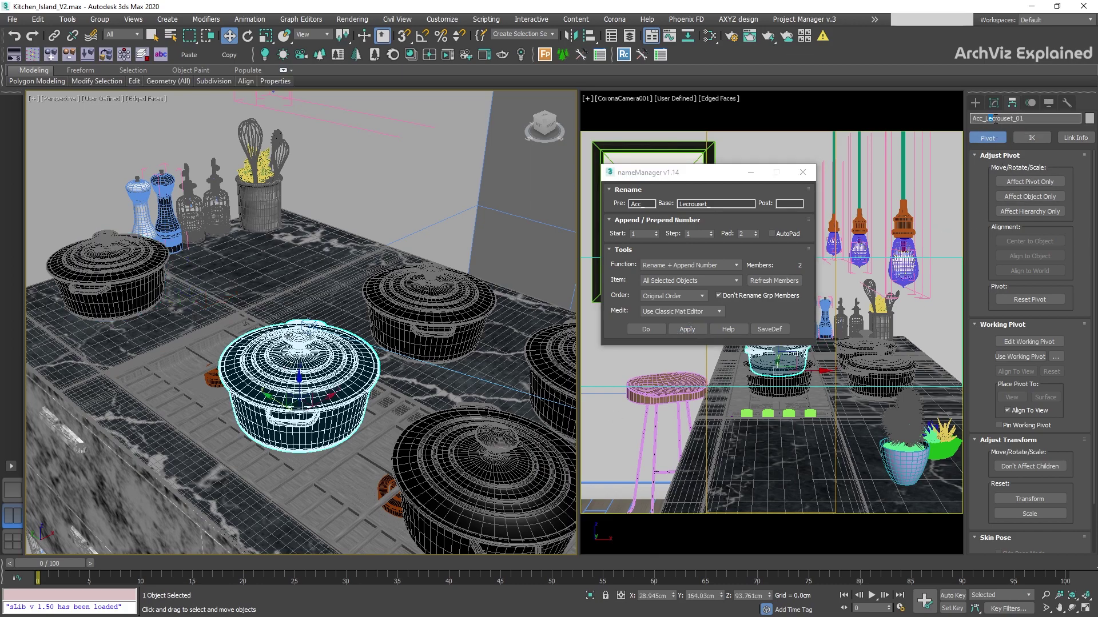
{"action": "left_click", "coordinate": [112, 260]}
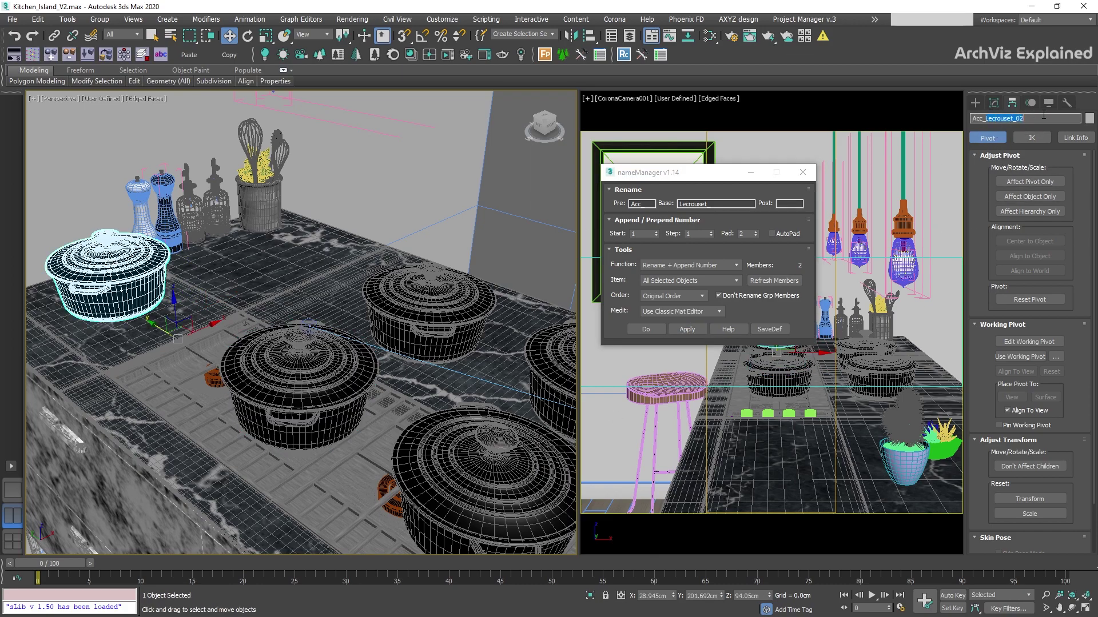
Set the number padding to 1 and reapply Rename + Append Number to both selected pots, checking the front pot's name.
{"action": "left_click", "coordinate": [298, 366], "text": "ctrl"}
{"action": "left_click", "coordinate": [756, 235]}
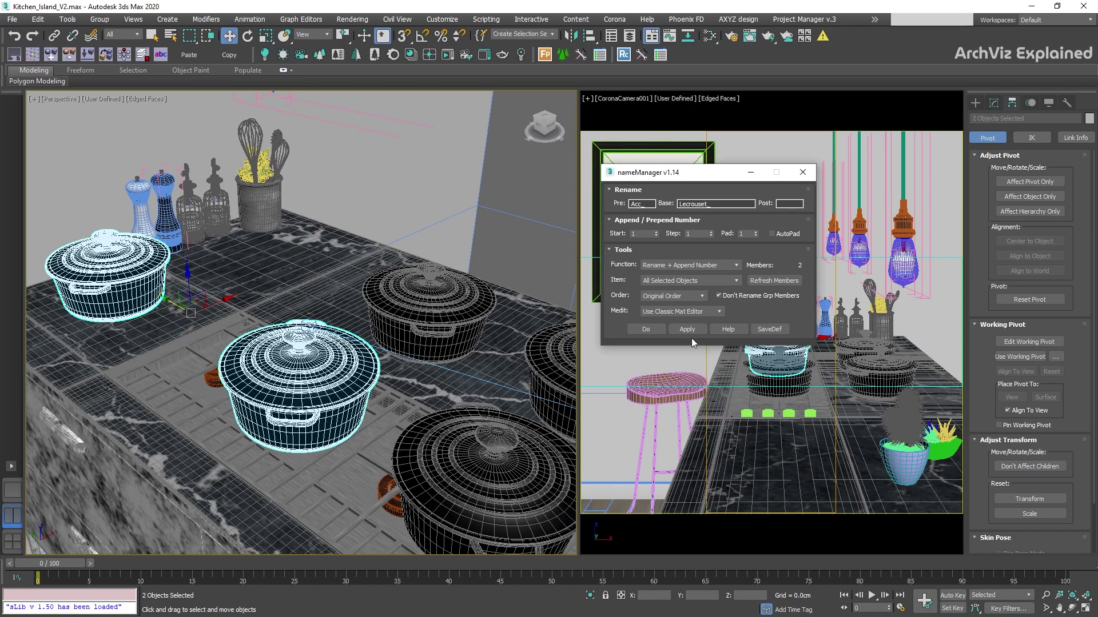
{"action": "left_click", "coordinate": [317, 364]}
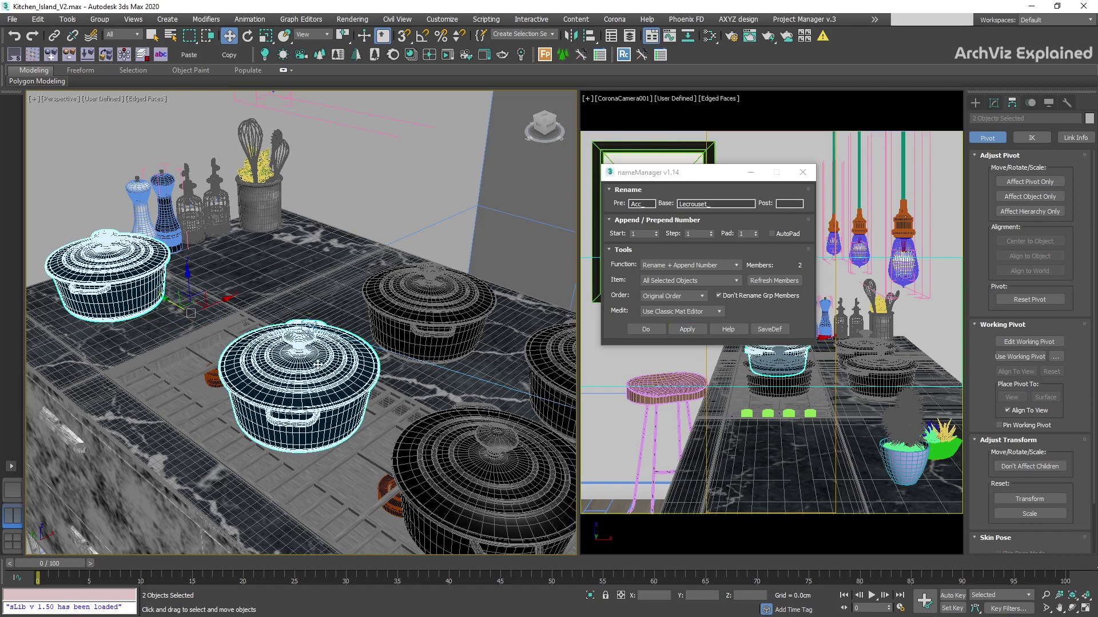
{"action": "left_click", "coordinate": [318, 364]}
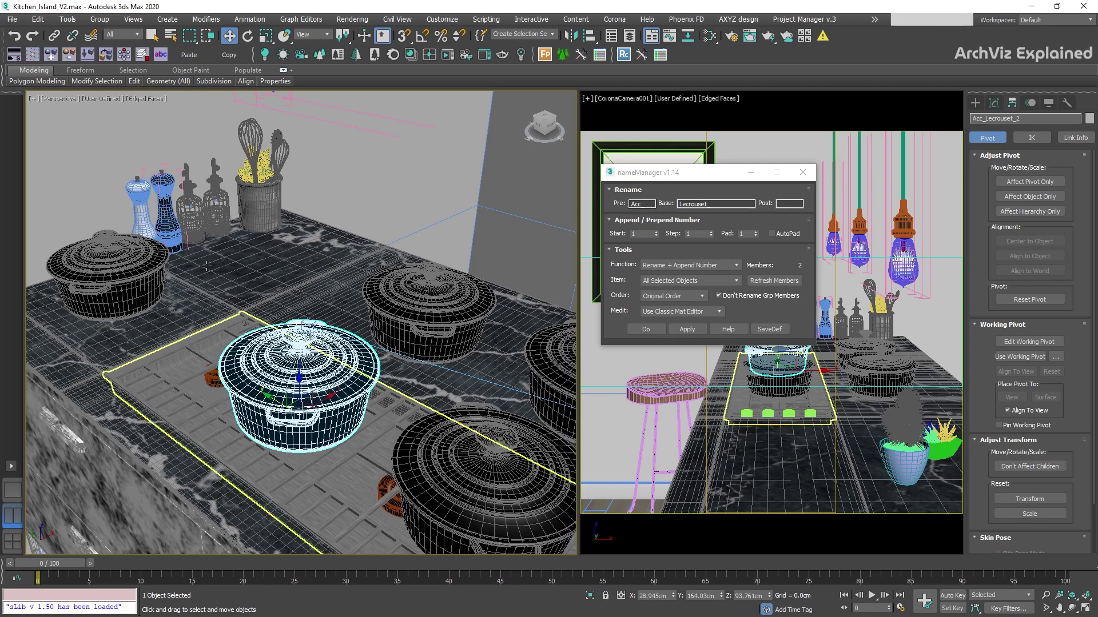
Reselect both pots, apply nameManager's plain Rename function to them and check the front pot's name.
{"action": "left_click", "coordinate": [109, 275]}
{"action": "left_click", "coordinate": [297, 366], "text": "ctrl"}
{"action": "left_click", "coordinate": [730, 264]}
{"action": "left_click", "coordinate": [722, 275]}
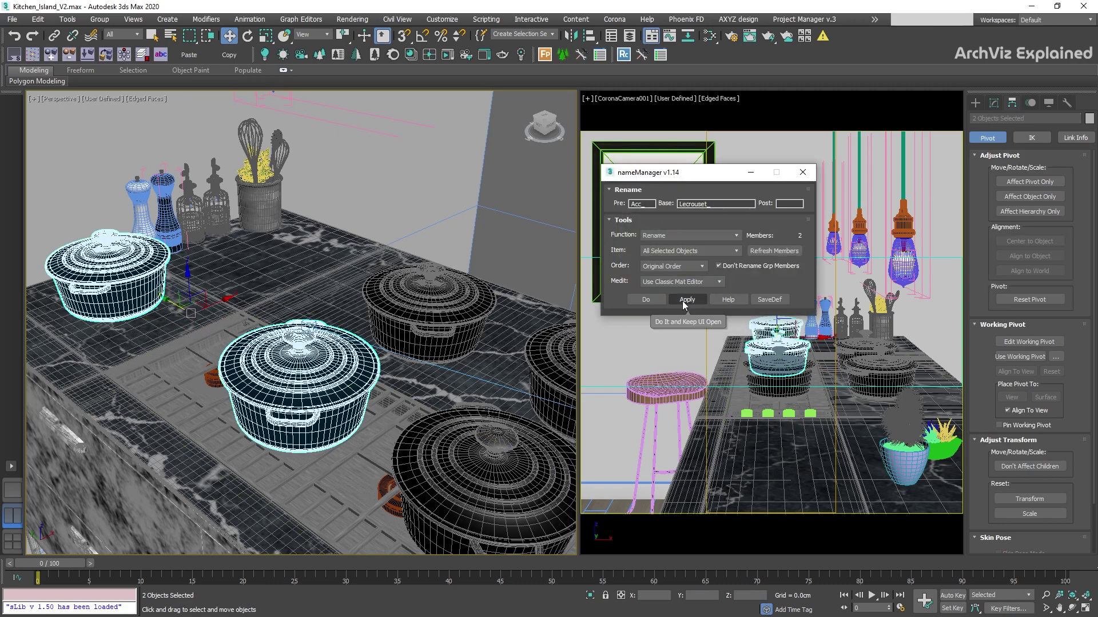
{"action": "left_click", "coordinate": [684, 301]}
{"action": "left_click", "coordinate": [262, 397]}
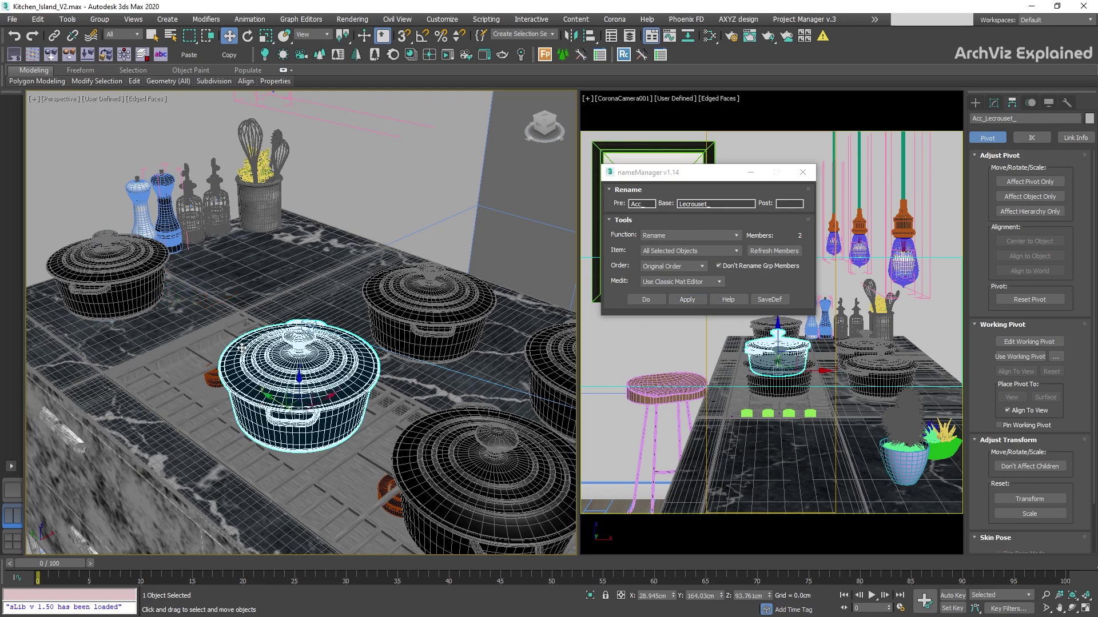
Reselect both pots and look through nameManager's other functions, such as UpperCamelCase and Rename + Append Number.
{"action": "left_click", "coordinate": [160, 266]}
{"action": "left_click", "coordinate": [297, 372], "text": "ctrl"}
{"action": "left_click", "coordinate": [689, 235]}
{"action": "left_click", "coordinate": [664, 313]}
{"action": "left_click", "coordinate": [675, 205]}
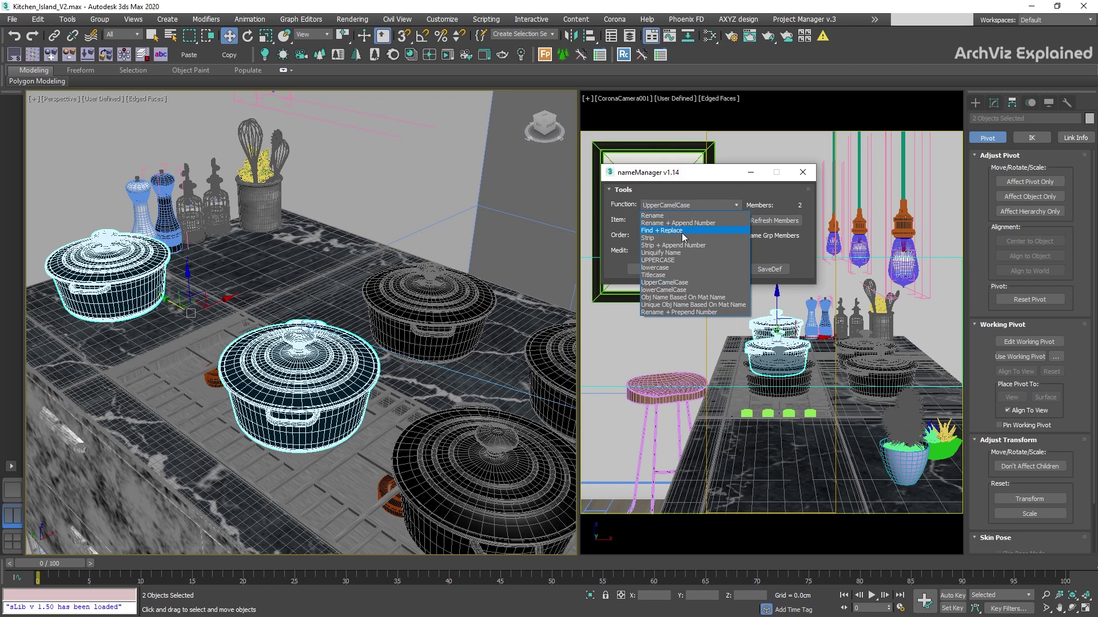
{"action": "left_click", "coordinate": [673, 224]}
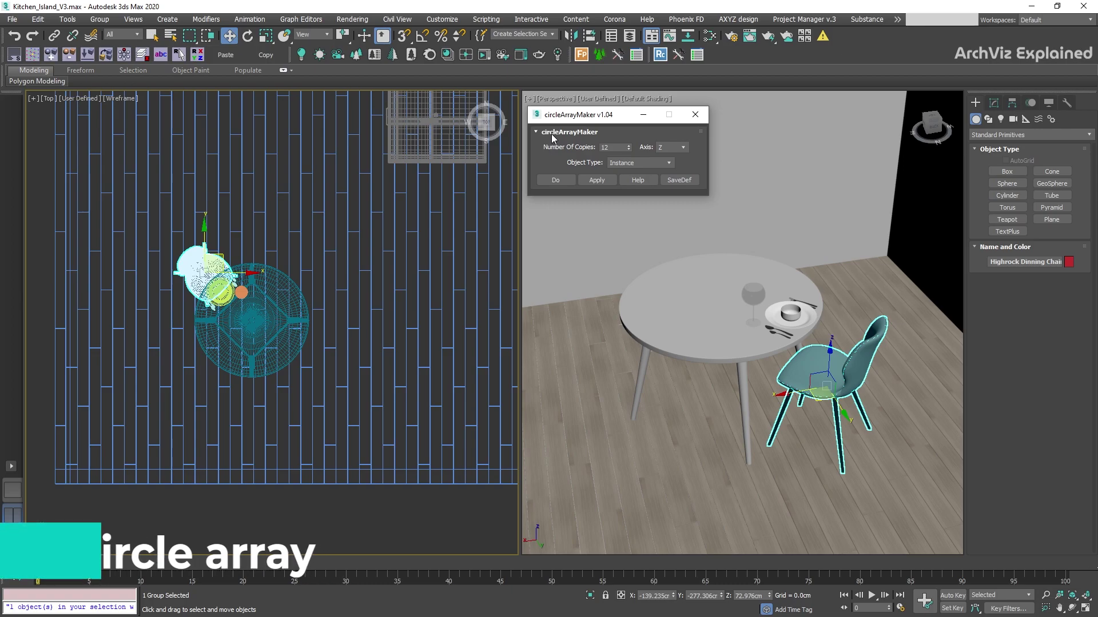
Examine circleArrayMaker's number of copies and object type options for the selected dining chair.
{"action": "double_click", "coordinate": [616, 148]}
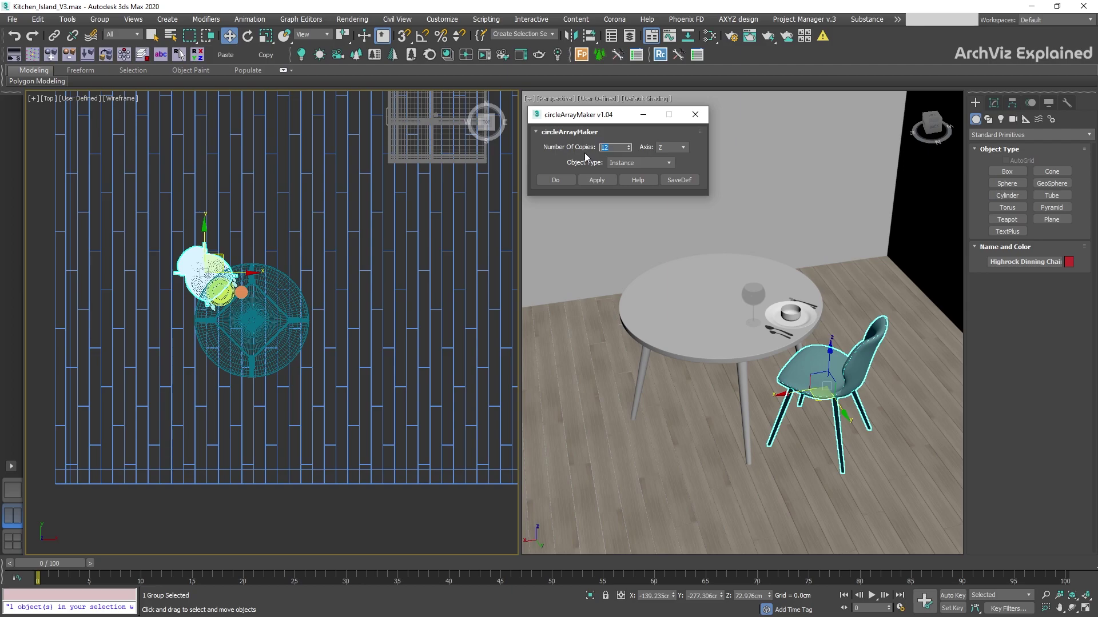
{"action": "left_click", "coordinate": [629, 163]}
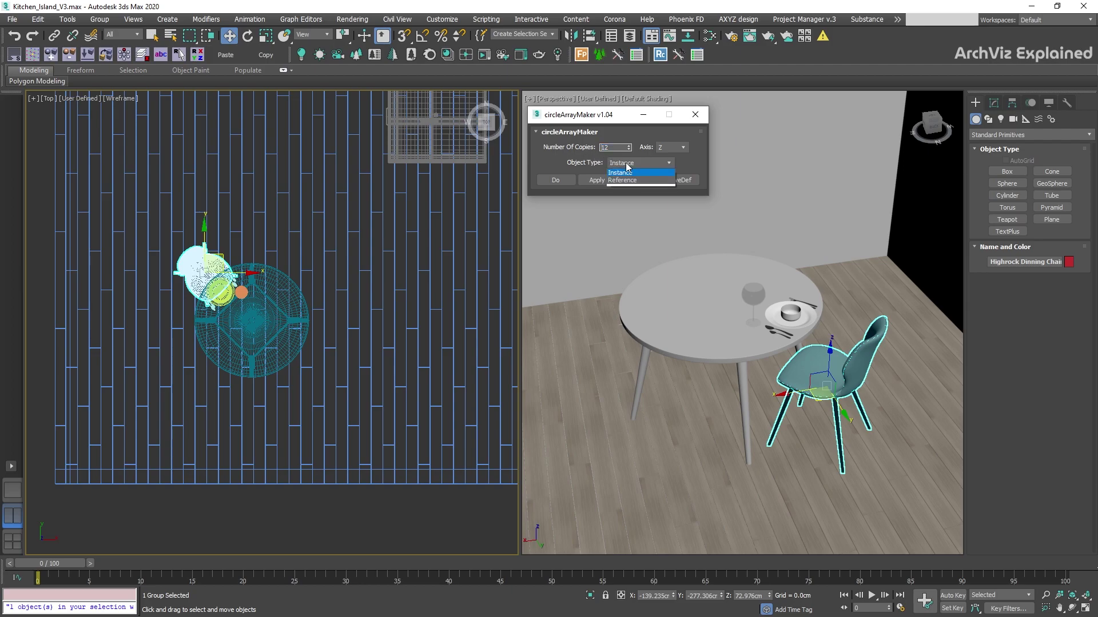
{"action": "left_click", "coordinate": [627, 181]}
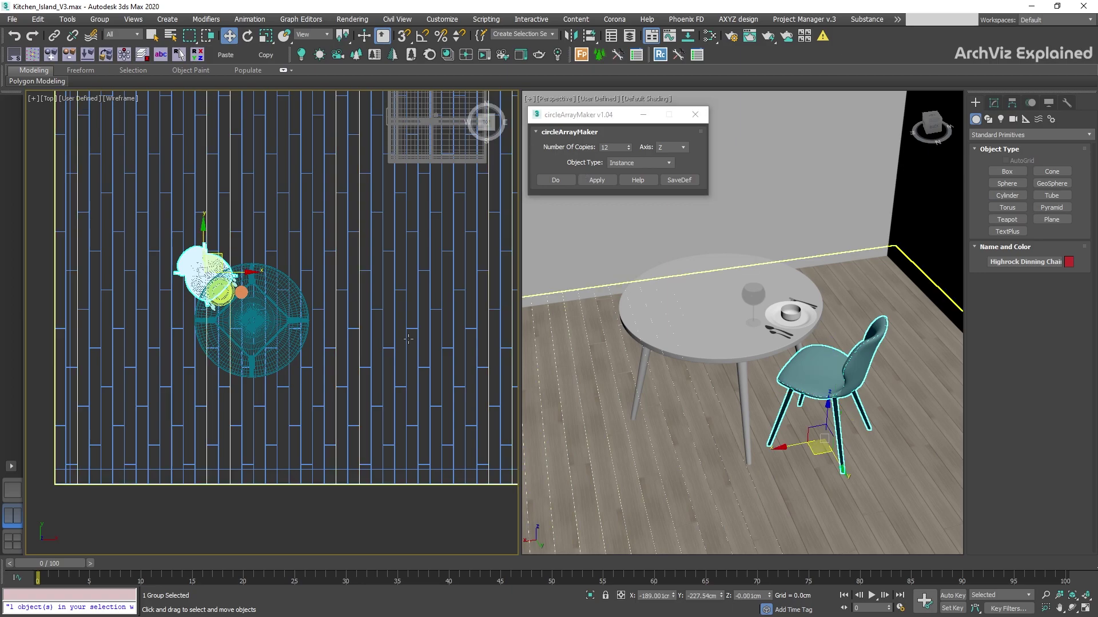
Move the dining chair's pivot to the round table with Quick Align, affecting the pivot only.
{"action": "left_click", "coordinate": [1012, 103]}
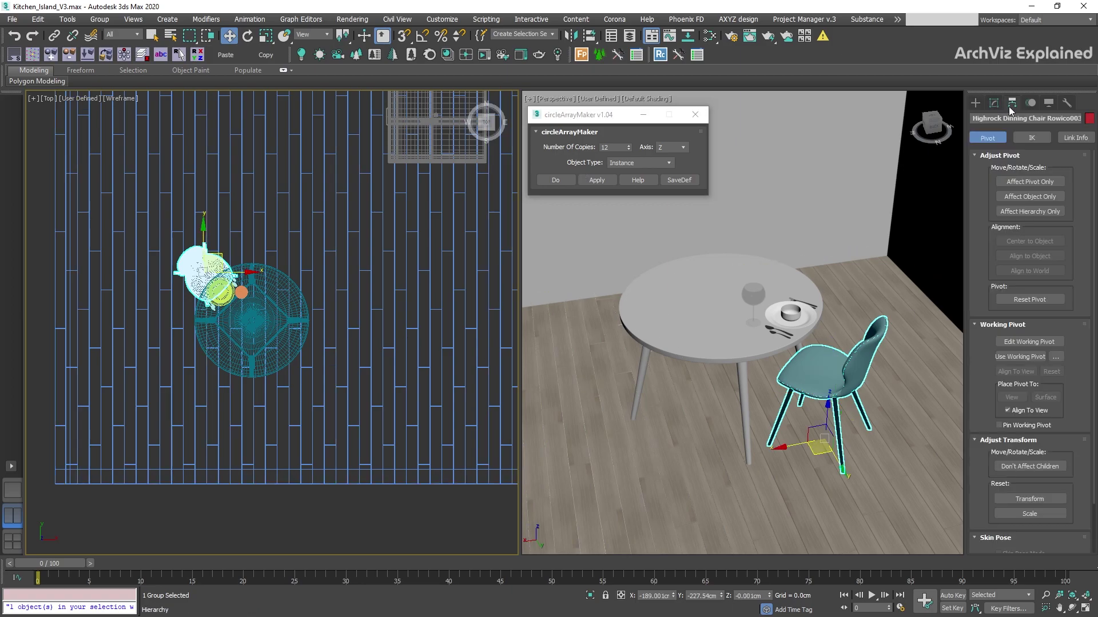
{"action": "left_click", "coordinate": [1019, 182]}
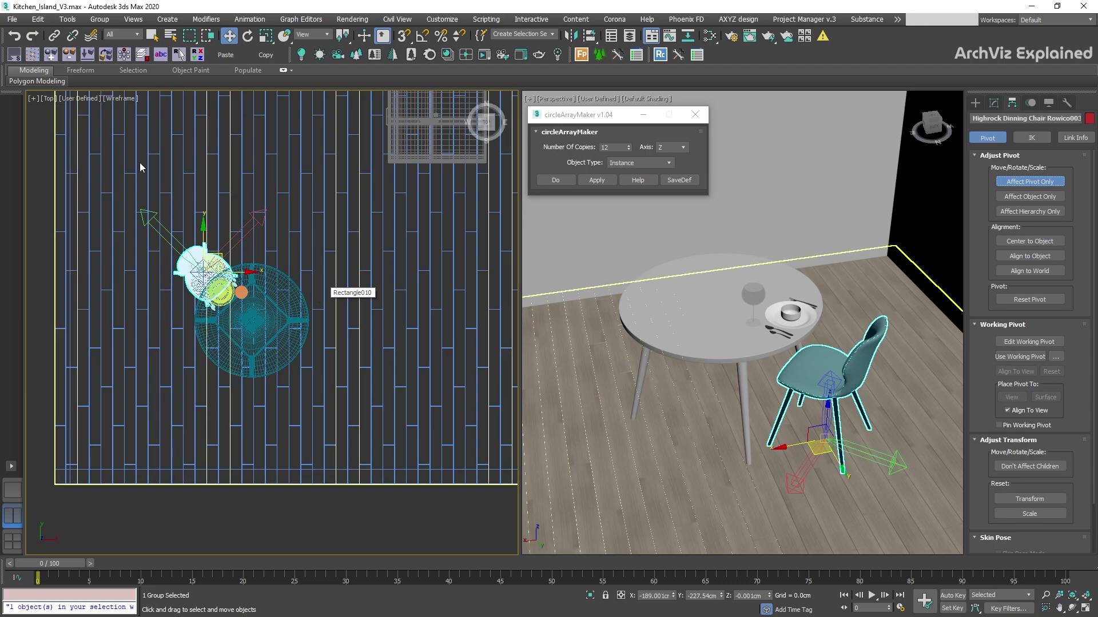
{"action": "left_click", "coordinate": [68, 19]}
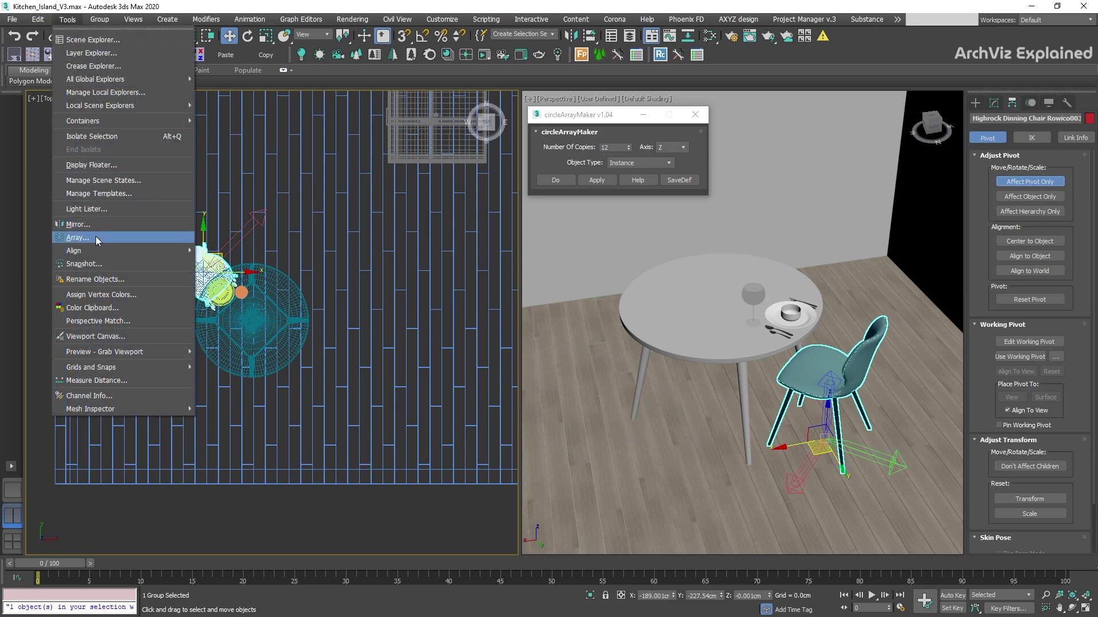
{"action": "mouse_move", "coordinate": [95, 249]}
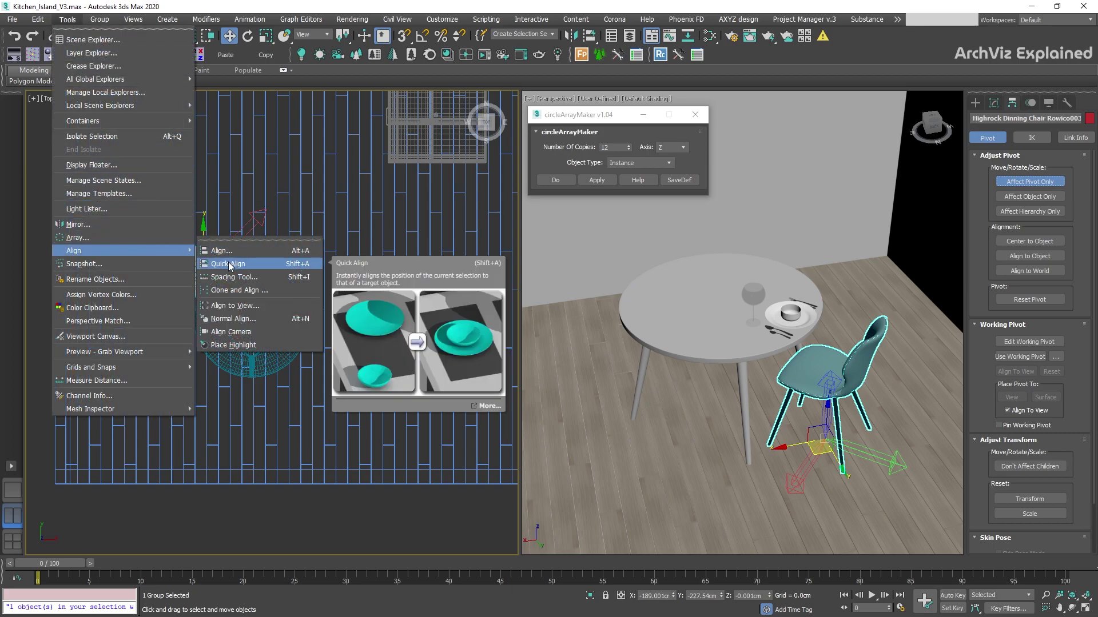
{"action": "key", "text": "Escape"}
{"action": "key", "text": "Escape"}
{"action": "key", "text": "shift+a"}
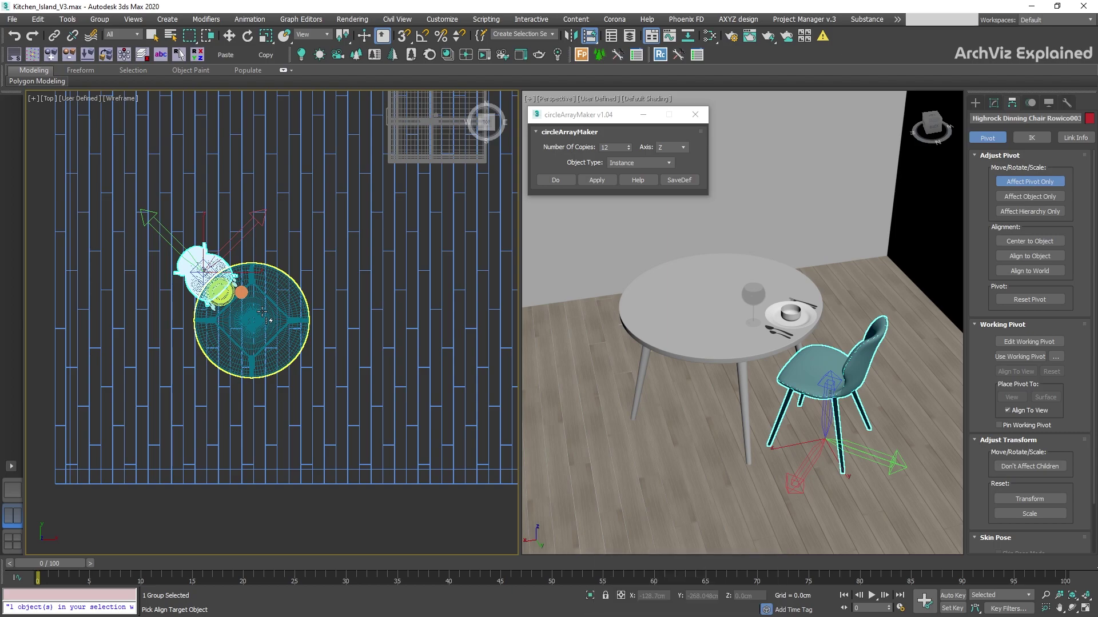
{"action": "left_click", "coordinate": [261, 311]}
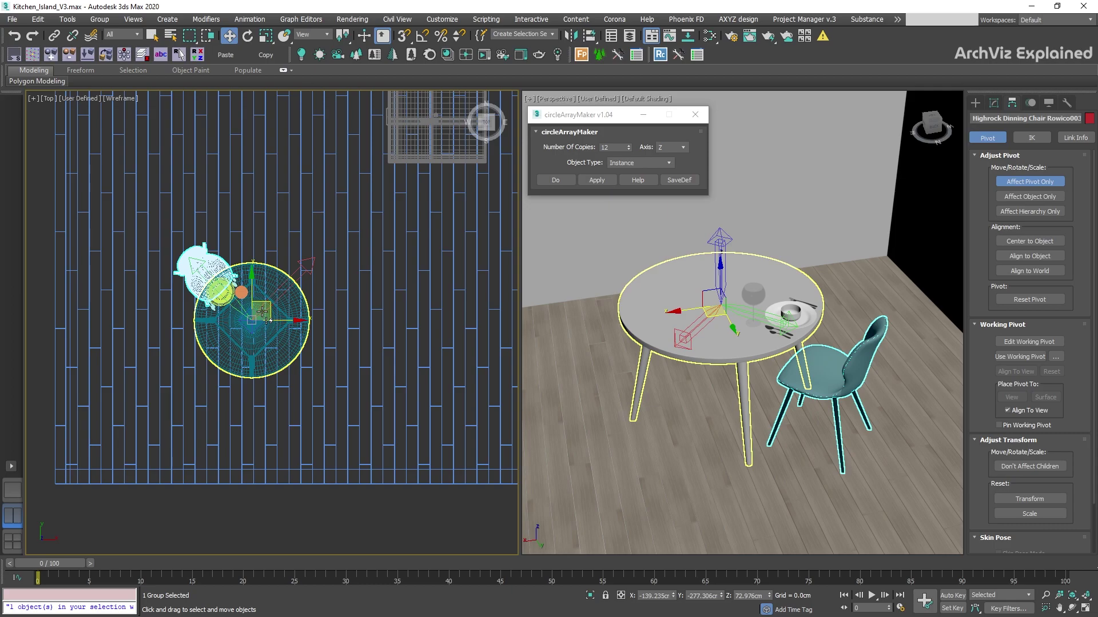
{"action": "left_click", "coordinate": [1044, 182]}
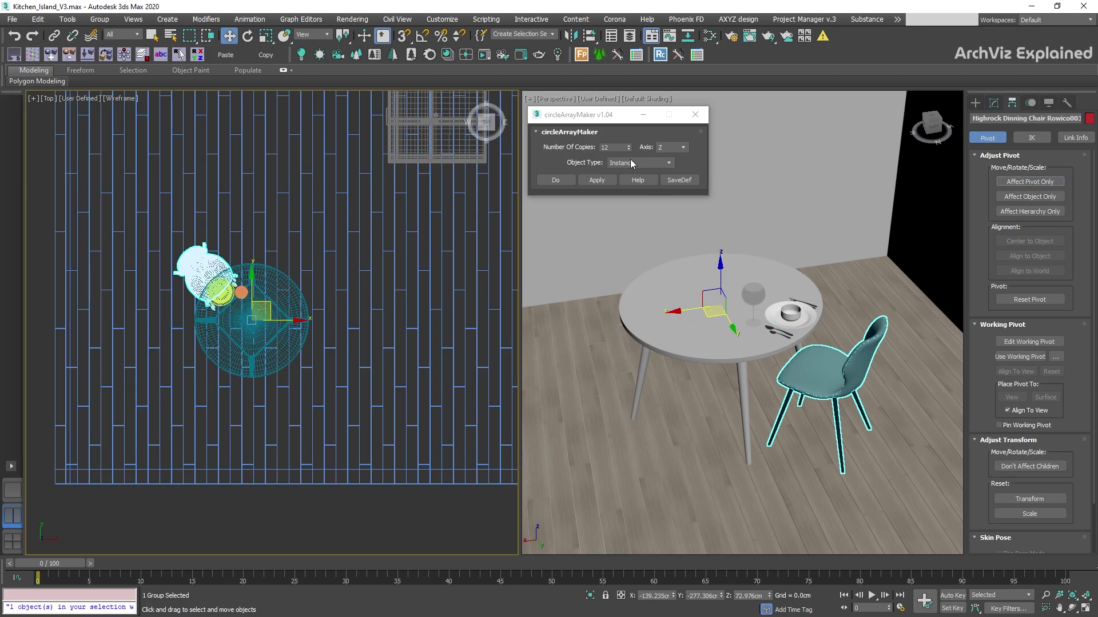
Set the number of copies to 6 and array the chair around the table as Z-axis instances.
{"action": "double_click", "coordinate": [611, 147]}
{"action": "type", "text": "6"}
{"action": "left_click", "coordinate": [596, 180]}
Quick Align the cutlery set's pivot to the round table and array the set with 6 copies, closing circleArrayMaker.
{"action": "left_click", "coordinate": [229, 294]}
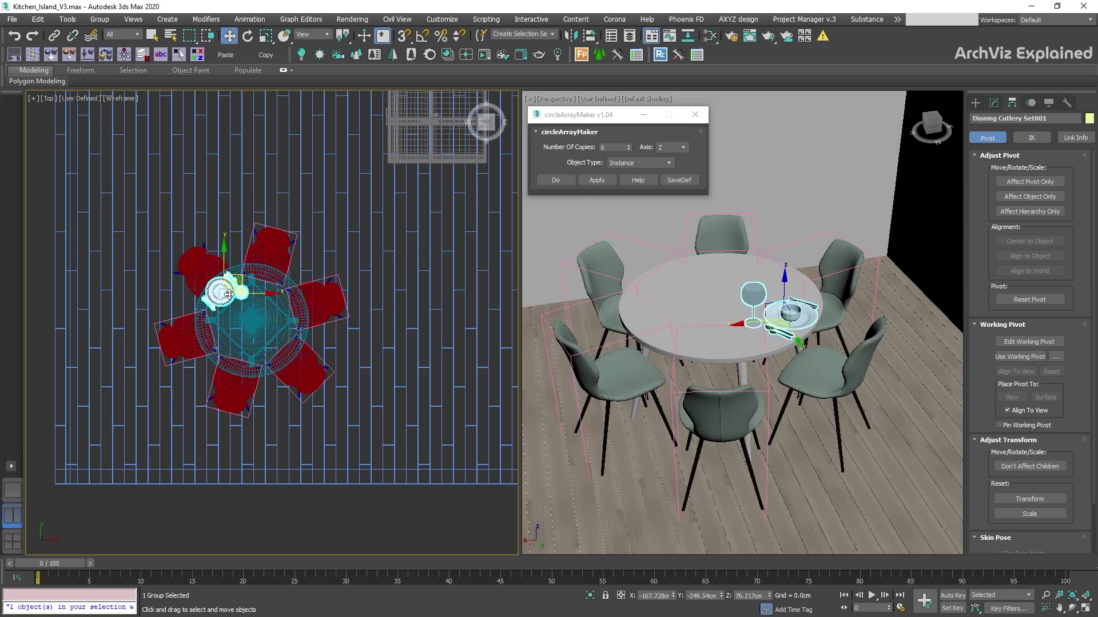
{"action": "left_click", "coordinate": [1030, 182]}
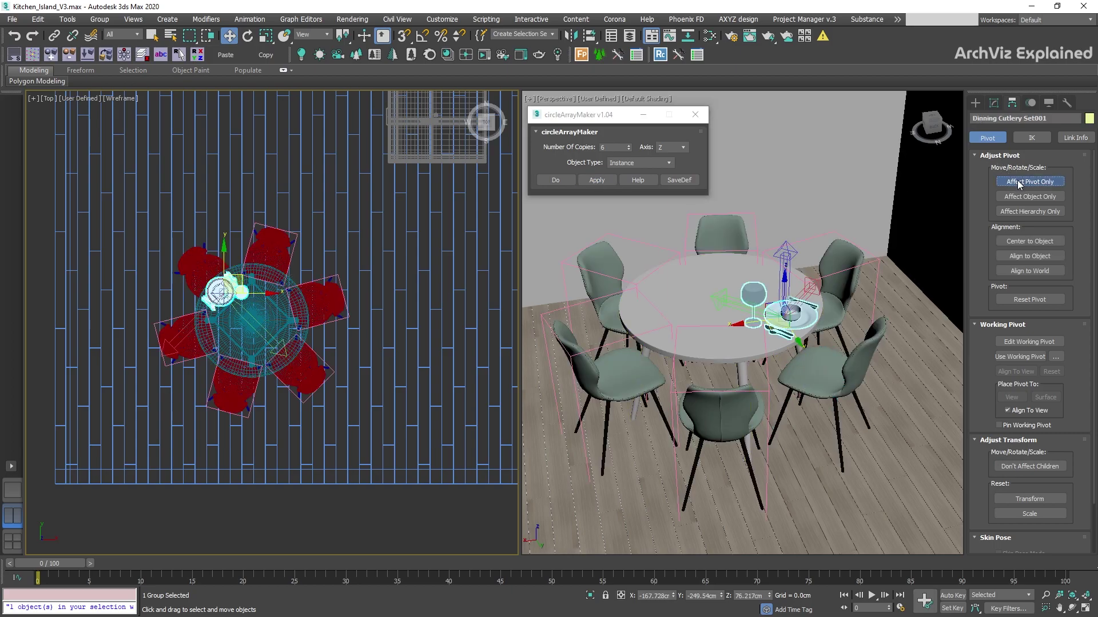
{"action": "left_click", "coordinate": [68, 19]}
{"action": "left_click", "coordinate": [255, 264]}
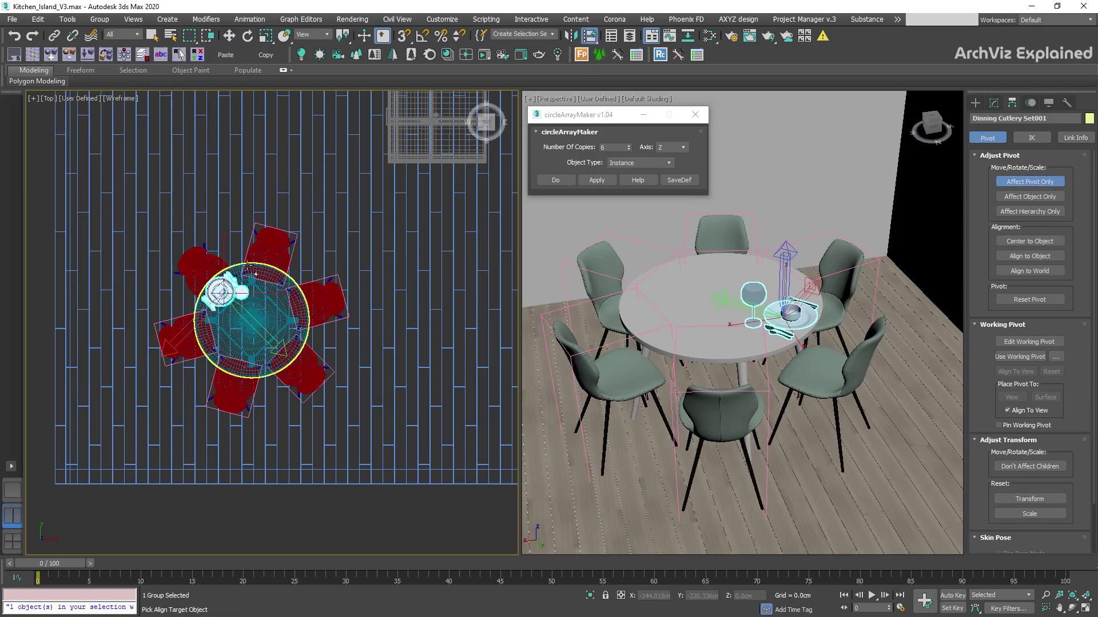
{"action": "left_click", "coordinate": [260, 311]}
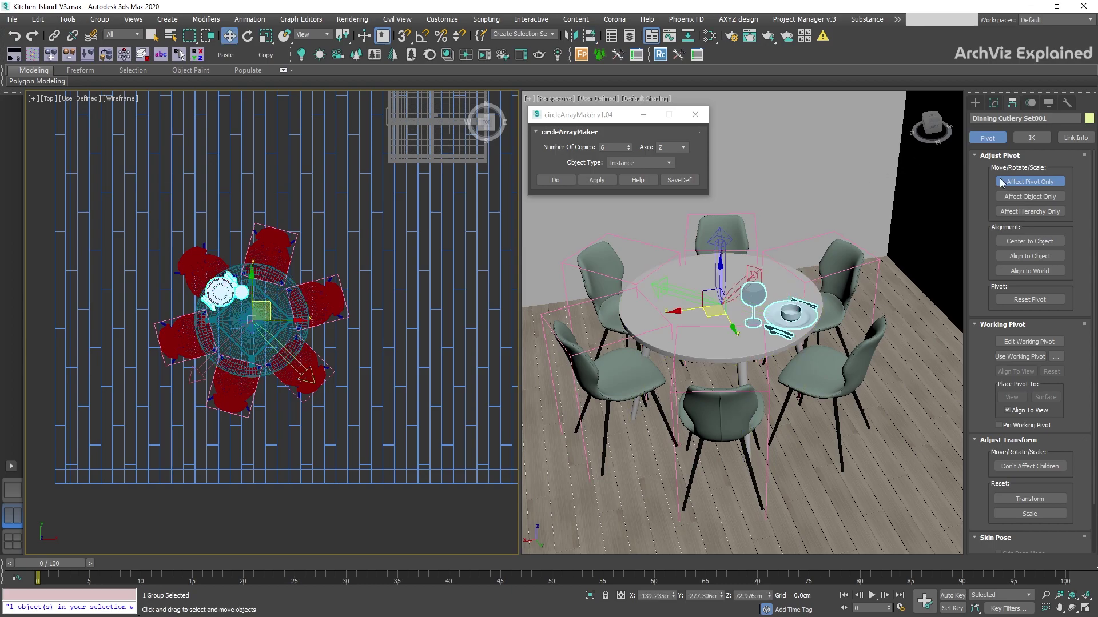
{"action": "left_click", "coordinate": [1023, 182]}
{"action": "left_click", "coordinate": [603, 180]}
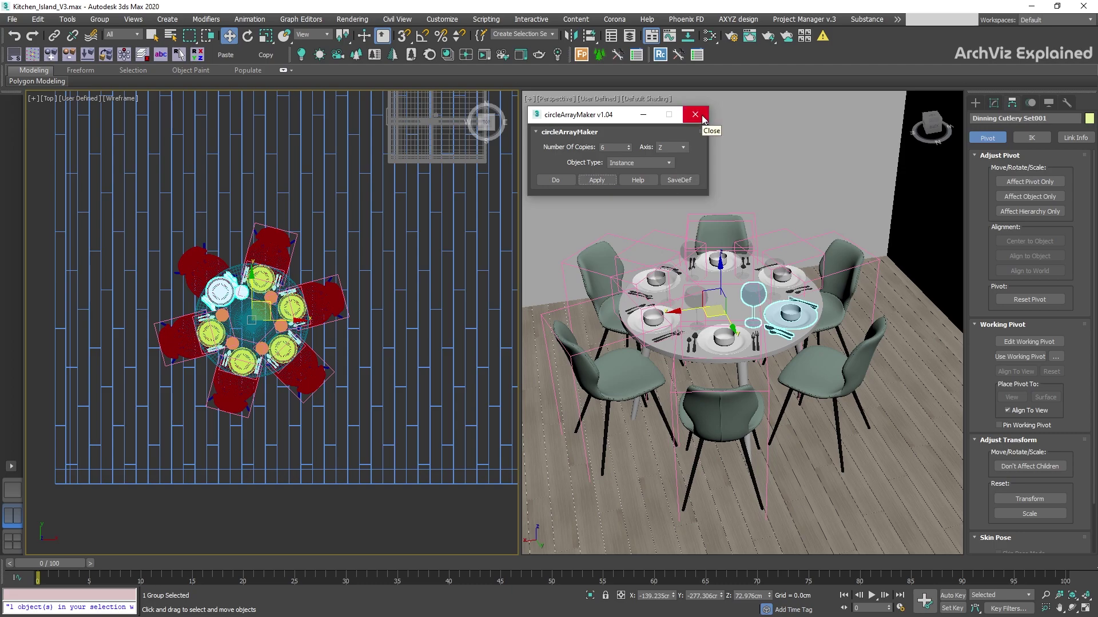
{"action": "left_click", "coordinate": [703, 117]}
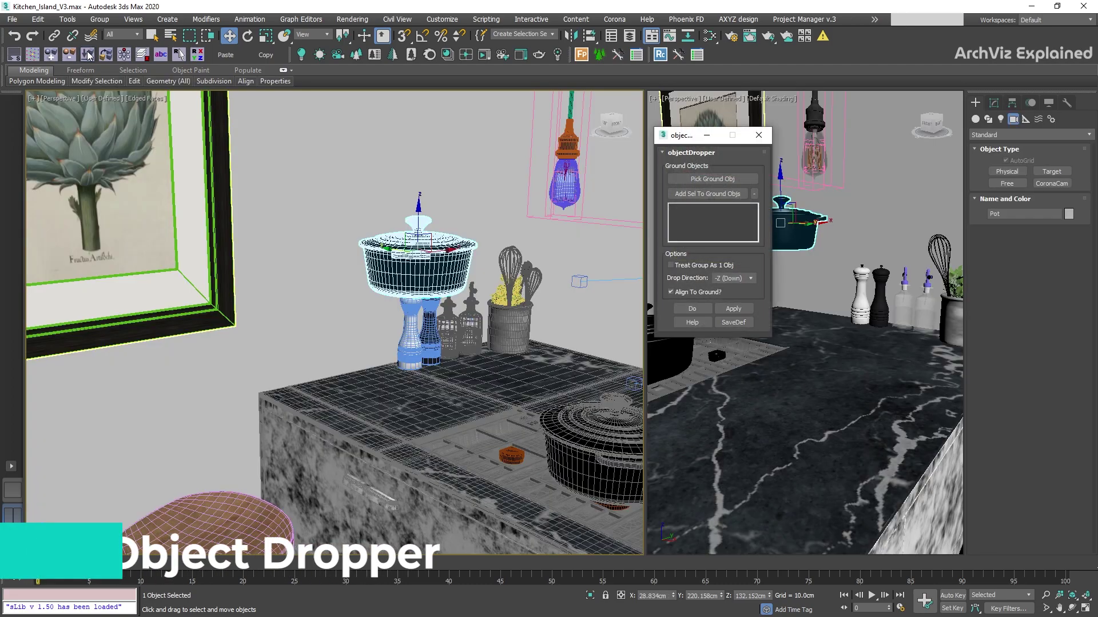
Place the floating pot's pivot at its bottom centre with pivotPlacer's place 5 and close that script.
{"action": "left_click", "coordinate": [33, 57]}
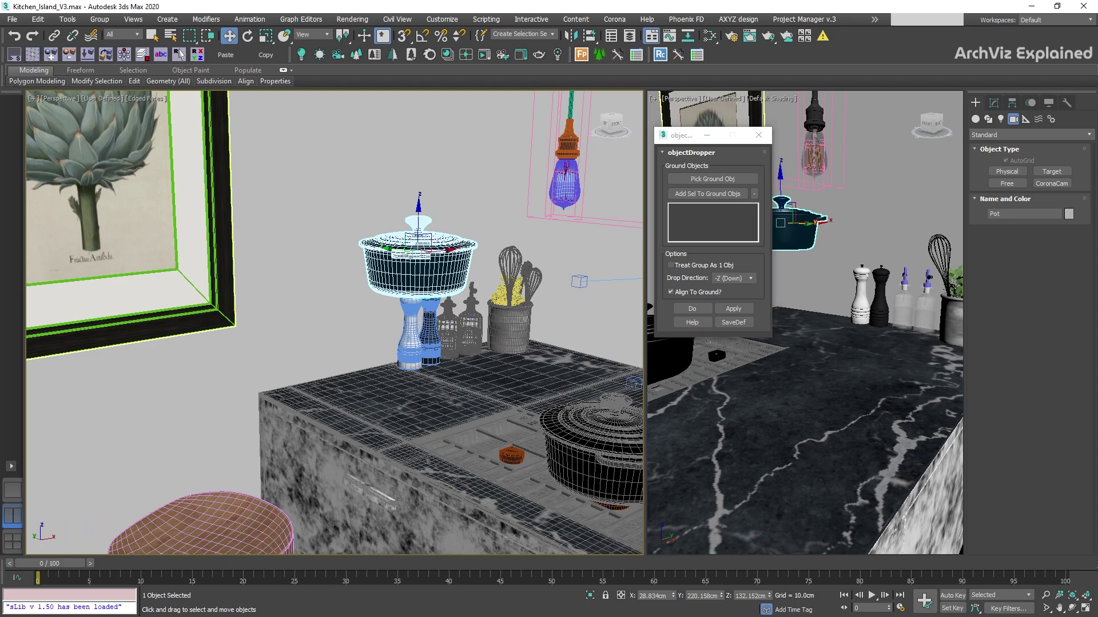
{"action": "left_click_drag", "start_coordinate": [594, 431], "coordinate": [691, 358]}
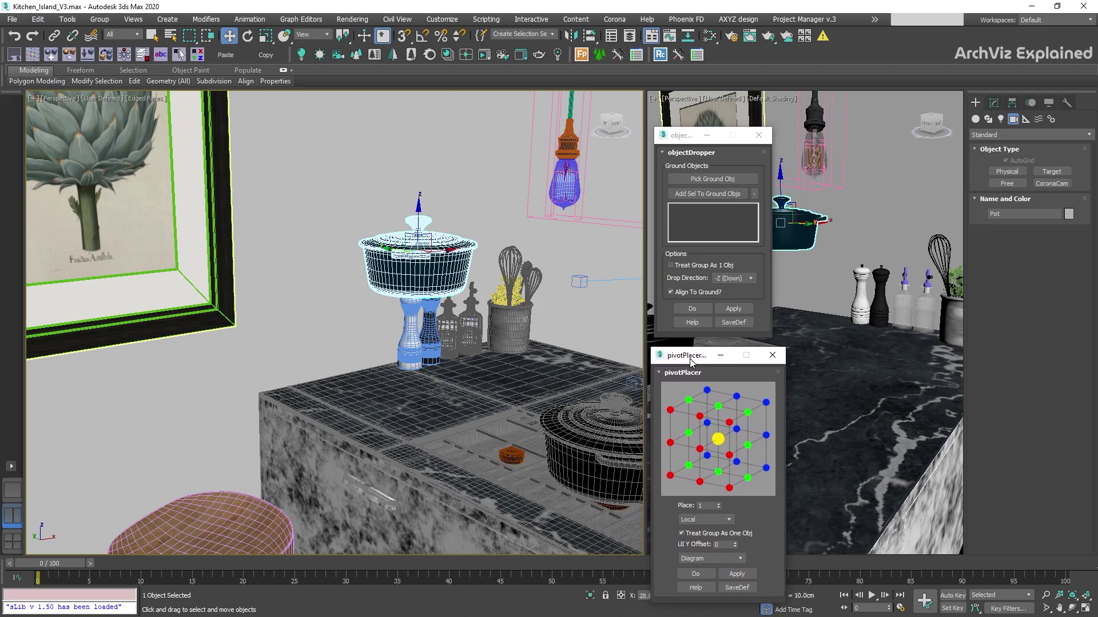
{"action": "left_click", "coordinate": [699, 450]}
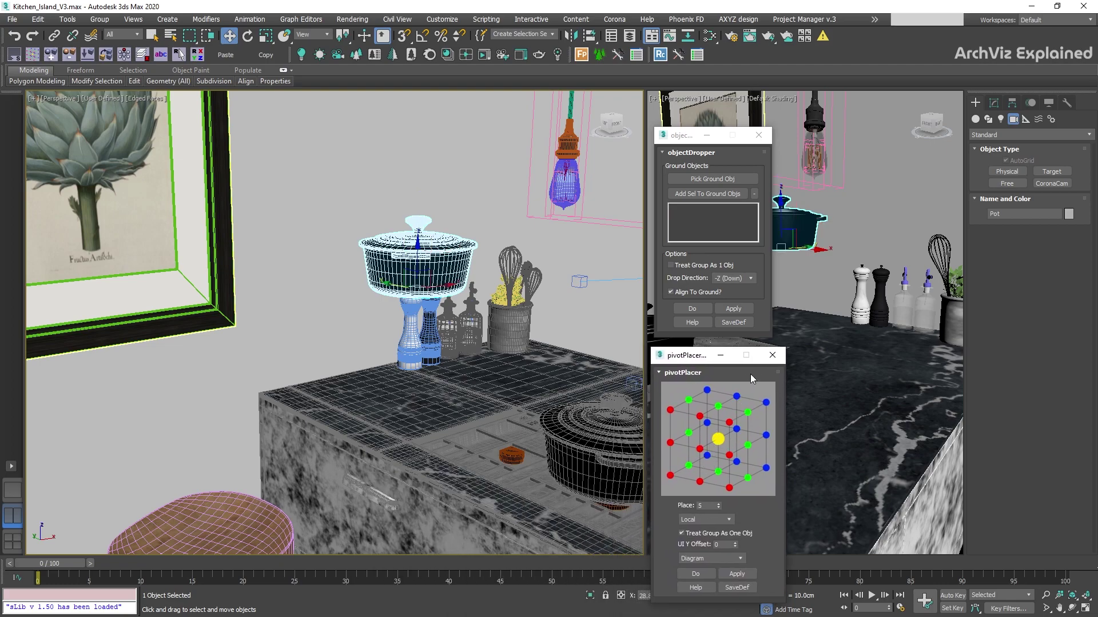
{"action": "left_click", "coordinate": [772, 357]}
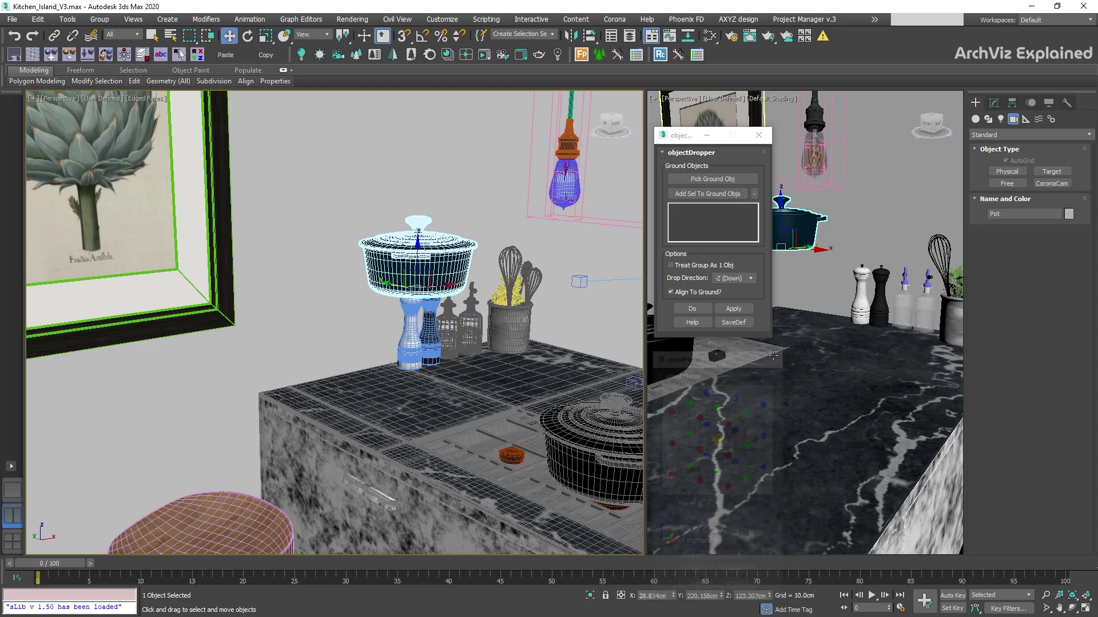
Try objectDropper's ground options: pick the counter, replace it with the wall, and add counter and wall together from a selection.
{"action": "left_click", "coordinate": [718, 181]}
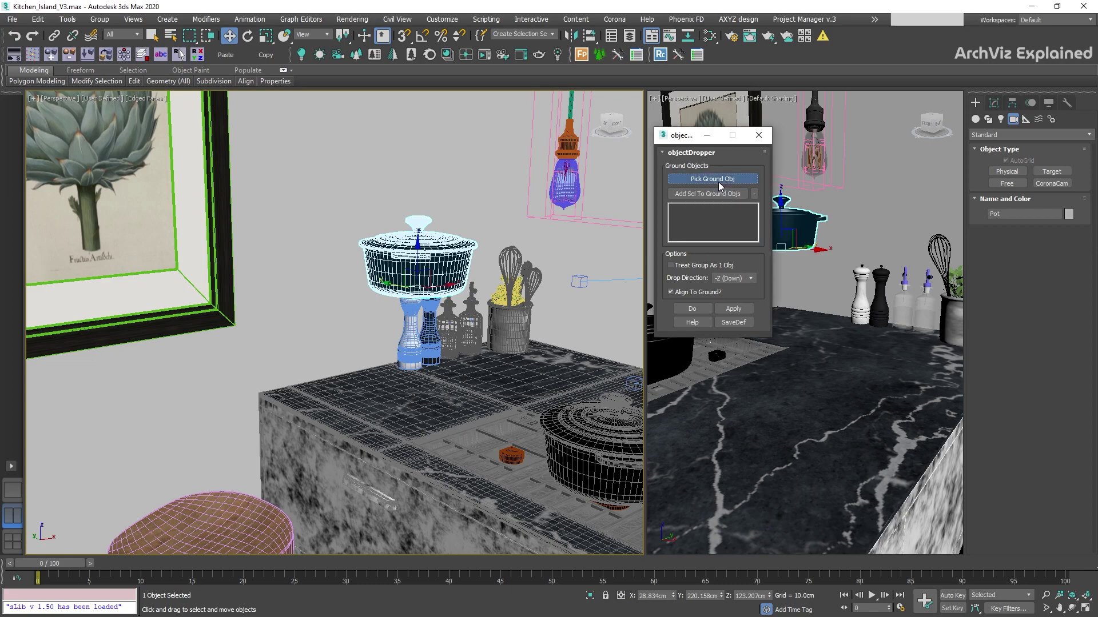
{"action": "left_click", "coordinate": [437, 403]}
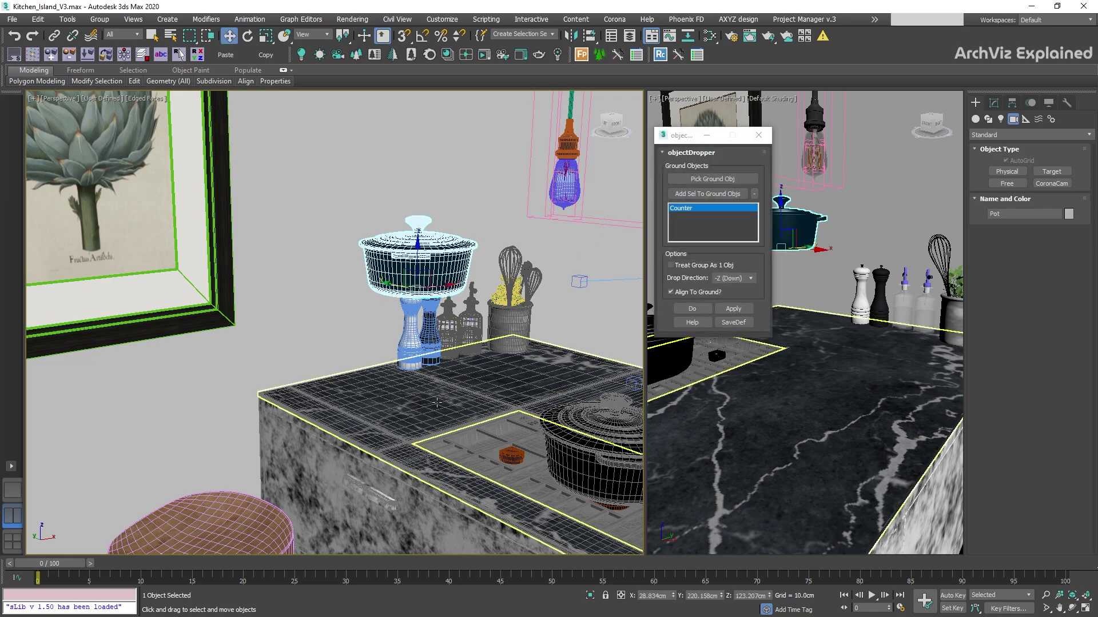
{"action": "left_click", "coordinate": [713, 179]}
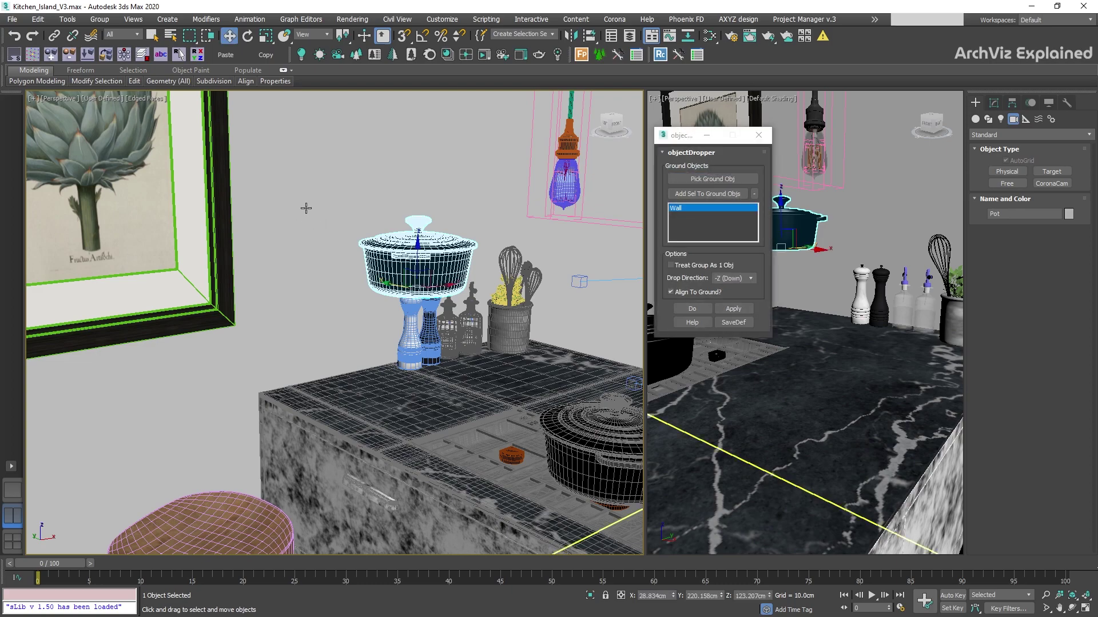
{"action": "left_click", "coordinate": [458, 377]}
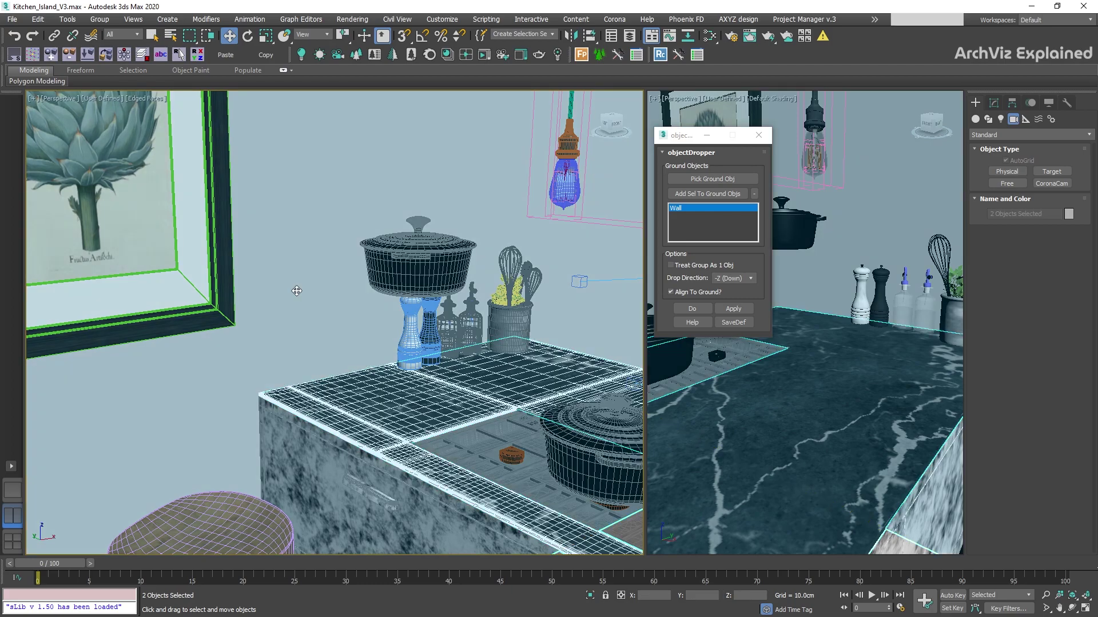
{"action": "left_click", "coordinate": [722, 194]}
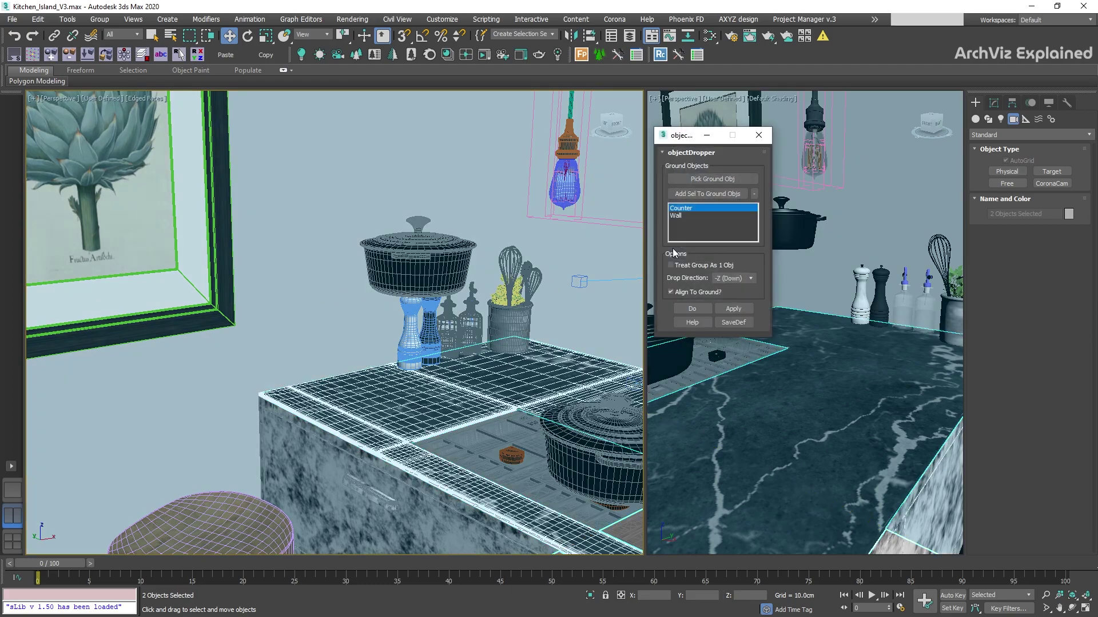
Restore the floating pot as the selection and pick the counter as objectDropper's only ground object.
{"action": "key", "text": "ctrl+z"}
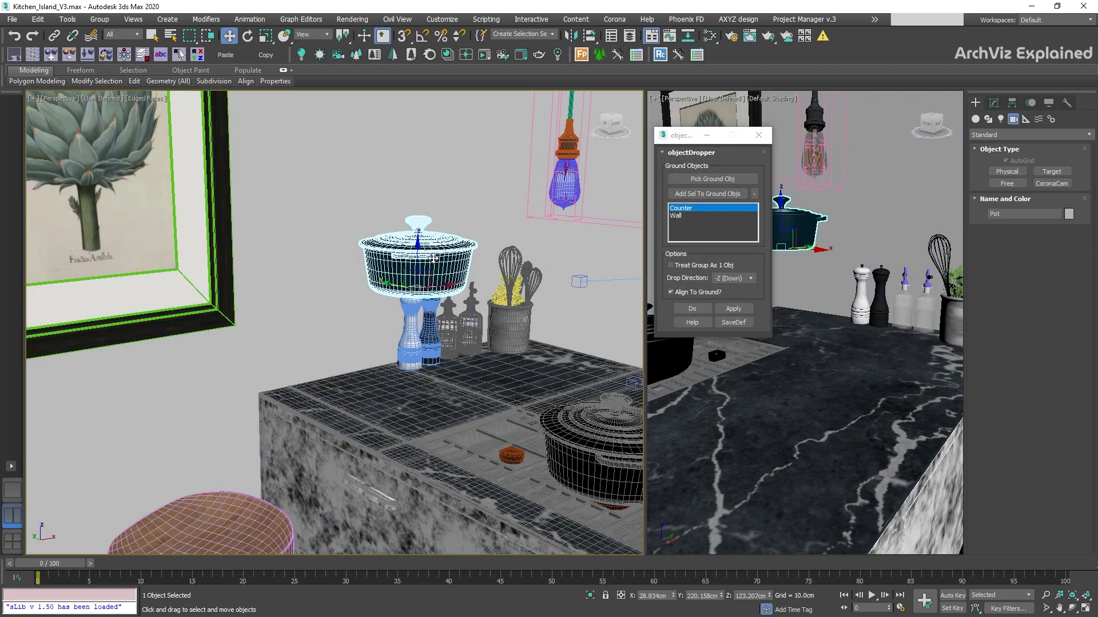
{"action": "left_click", "coordinate": [699, 180]}
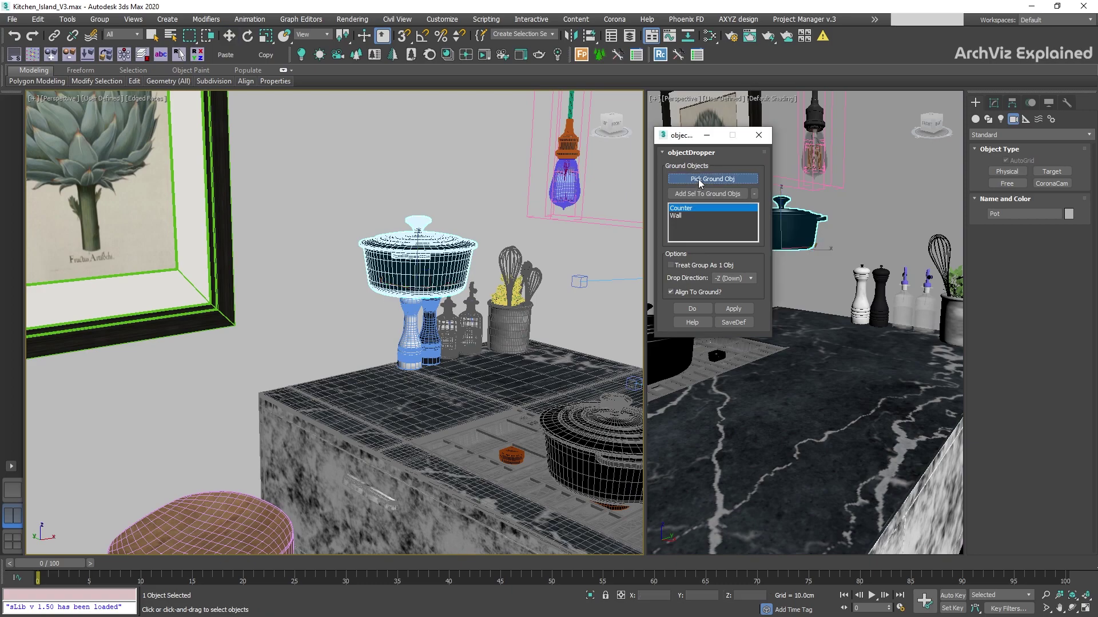
{"action": "left_click", "coordinate": [426, 393]}
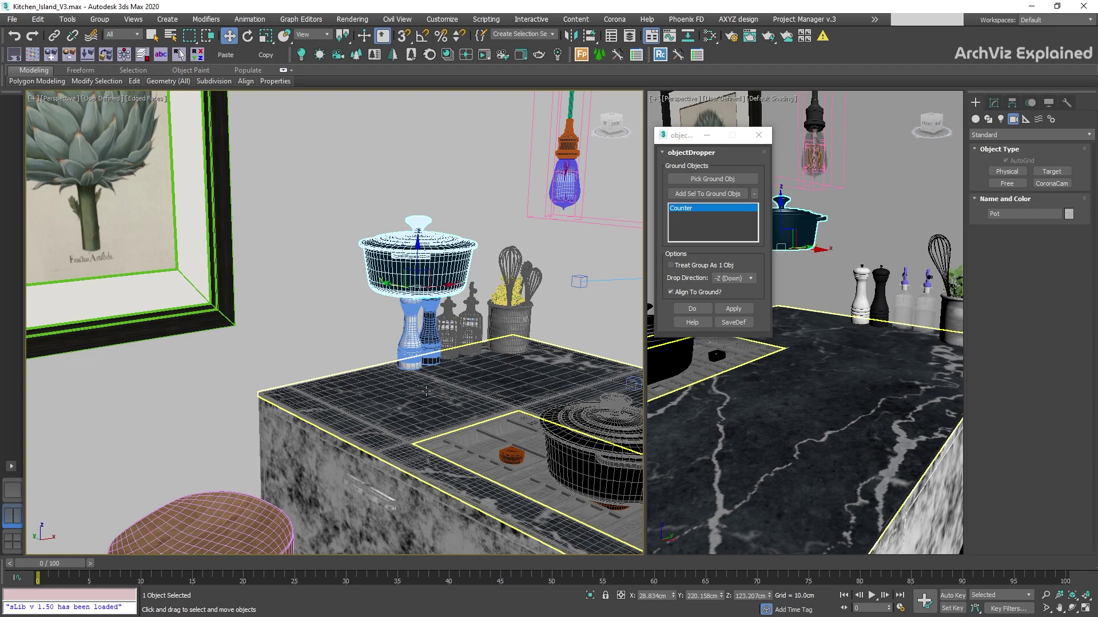
Try dropping the pot onto the counter, and drop the pots group with Treat Group As 1 Obj enabled, undoing the group drop.
{"action": "left_click", "coordinate": [740, 309]}
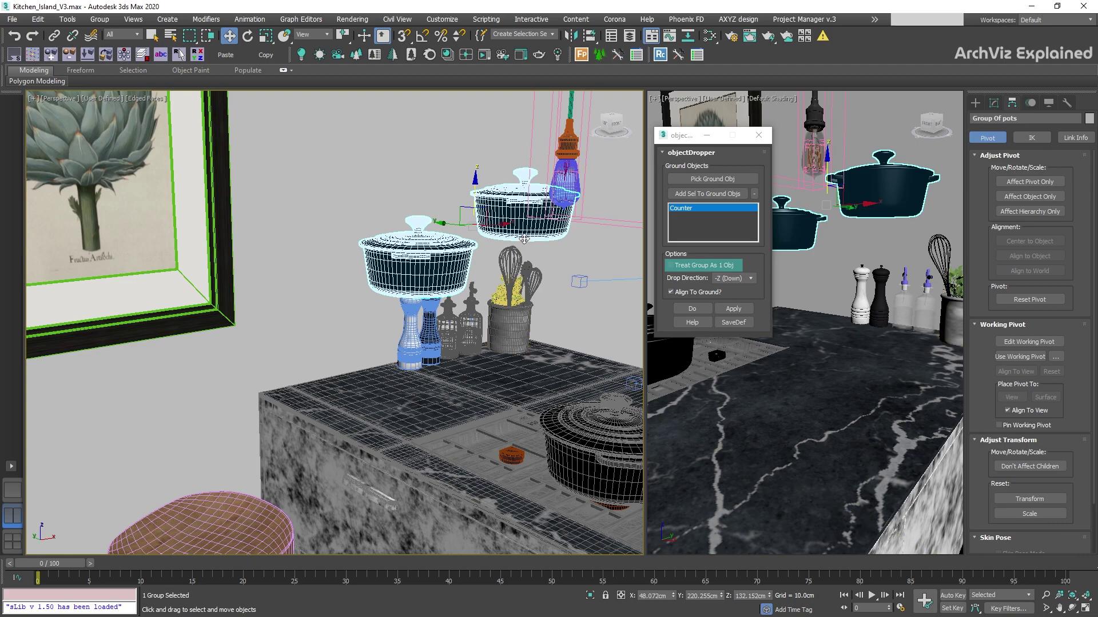
{"action": "left_click", "coordinate": [692, 267]}
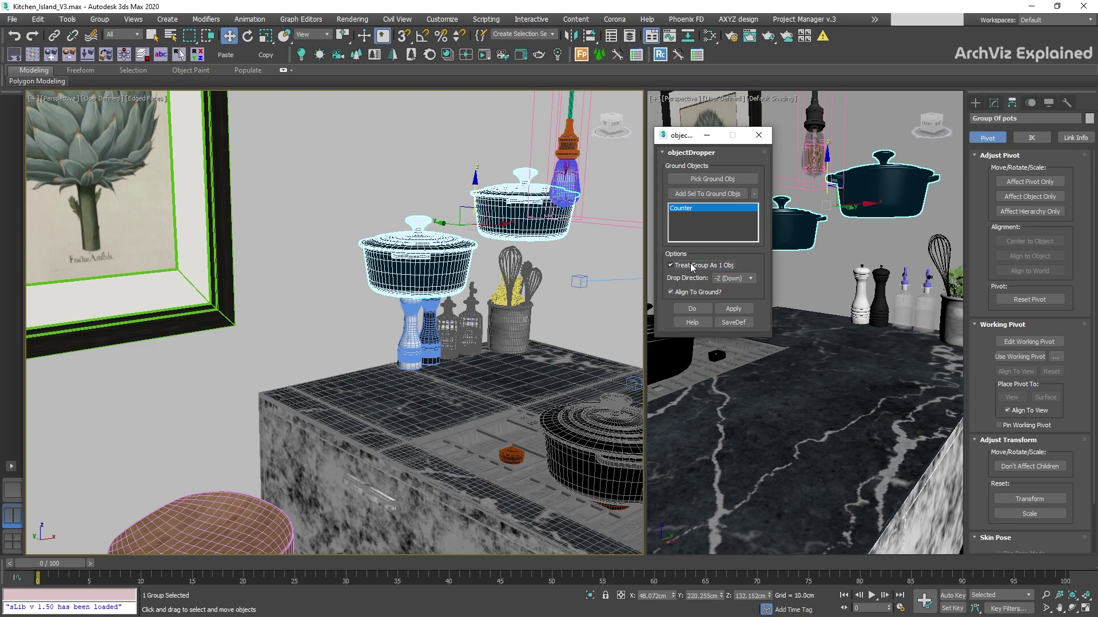
{"action": "left_click", "coordinate": [739, 311]}
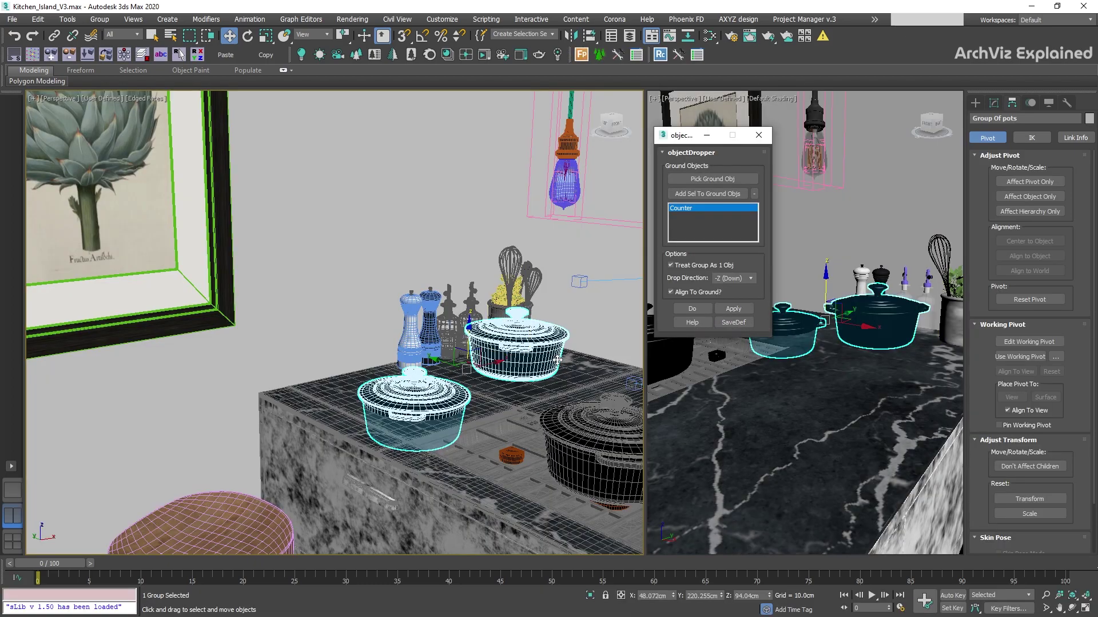
{"action": "key", "text": "ctrl+z"}
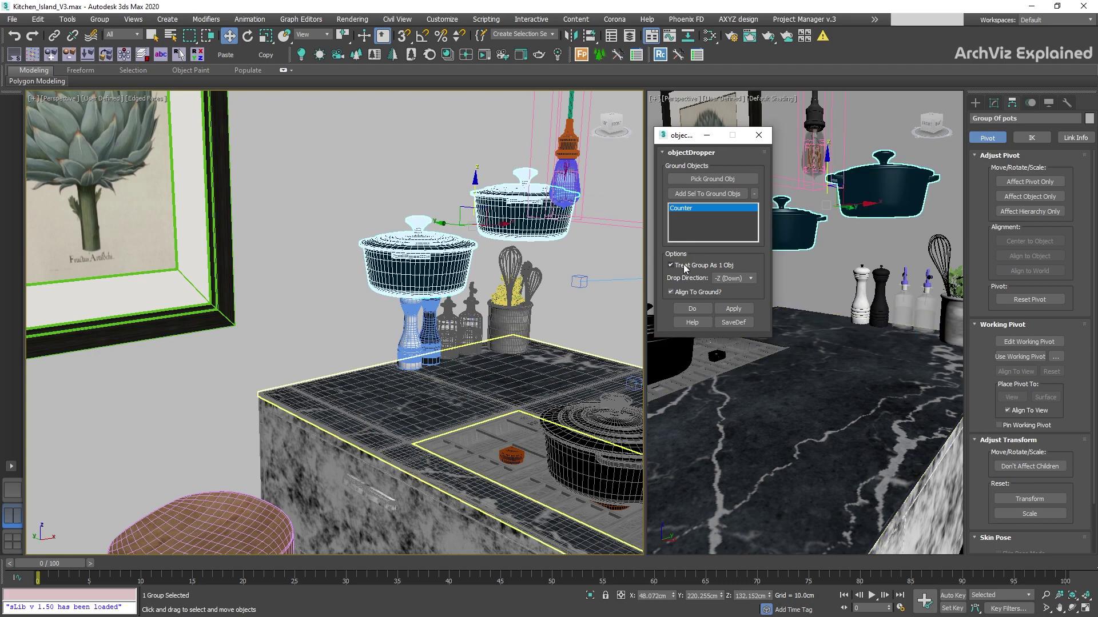
Close the opened pots group and drop its pots individually onto the counter, with Treat Group As 1 Obj disabled.
{"action": "left_click", "coordinate": [522, 232]}
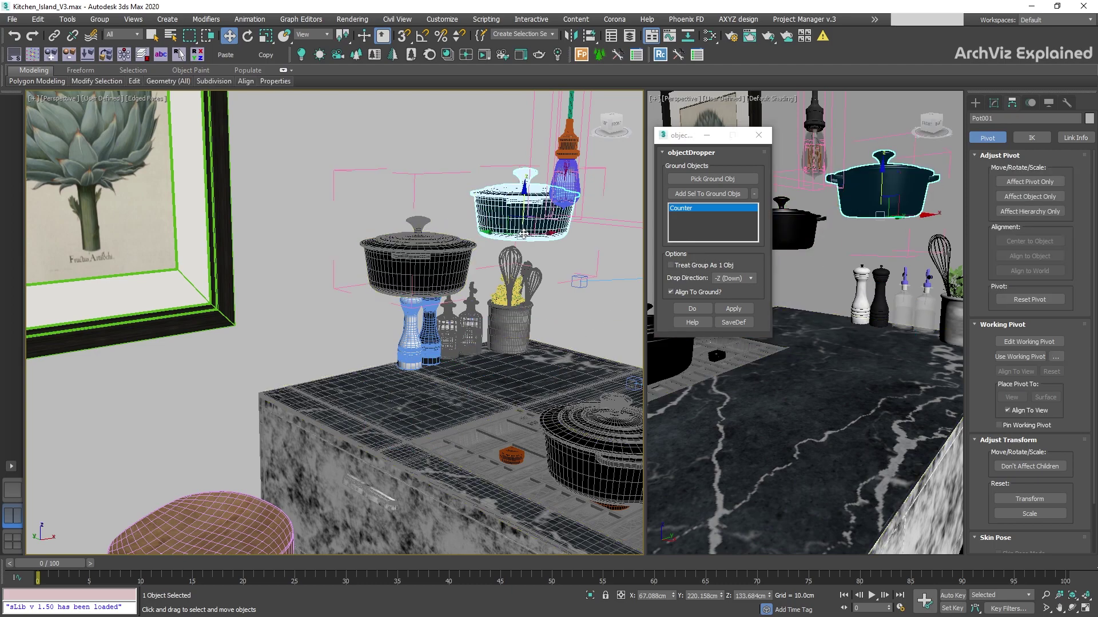
{"action": "left_click", "coordinate": [98, 20]}
{"action": "left_click", "coordinate": [106, 94]}
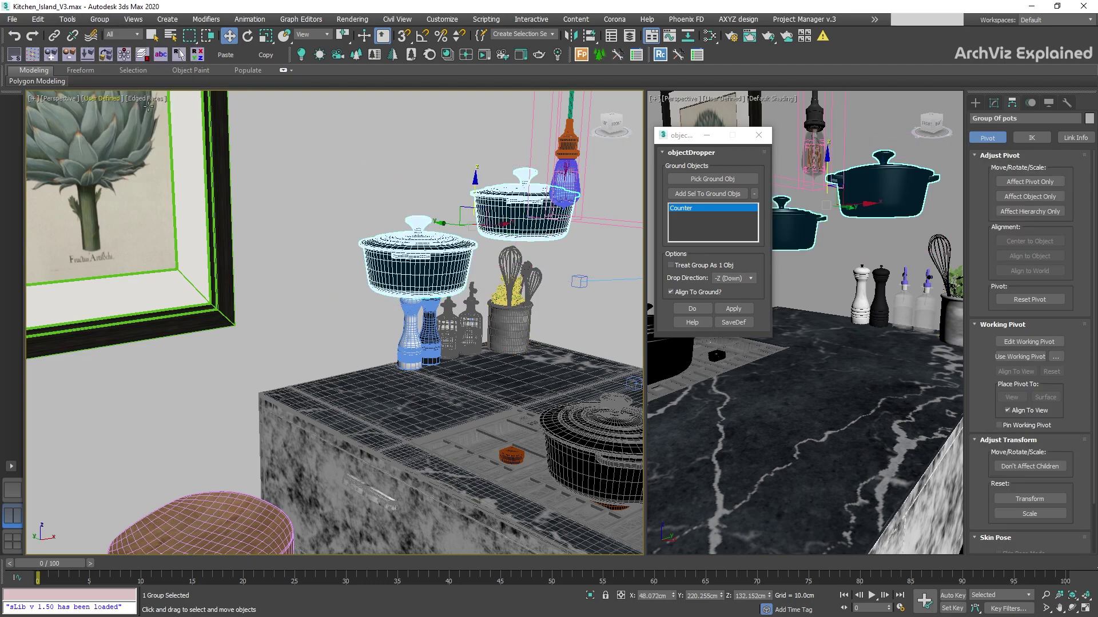
{"action": "left_click", "coordinate": [727, 310]}
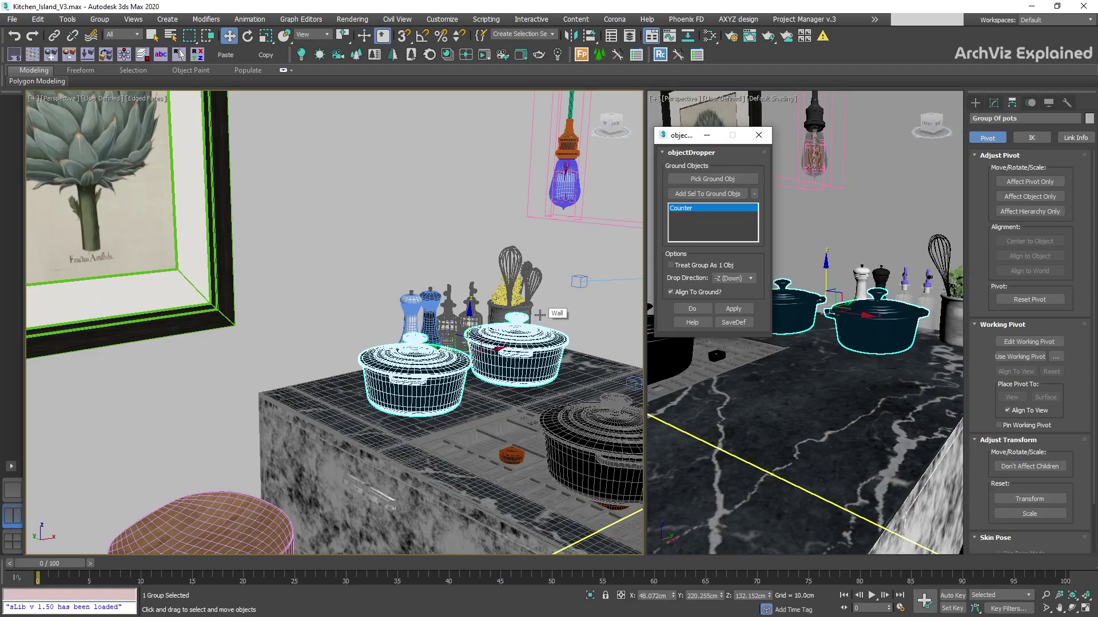
Pick the wall as the only ground object and drop the pots group onto it with Drop Direction +Y (Away).
{"action": "left_click", "coordinate": [609, 317]}
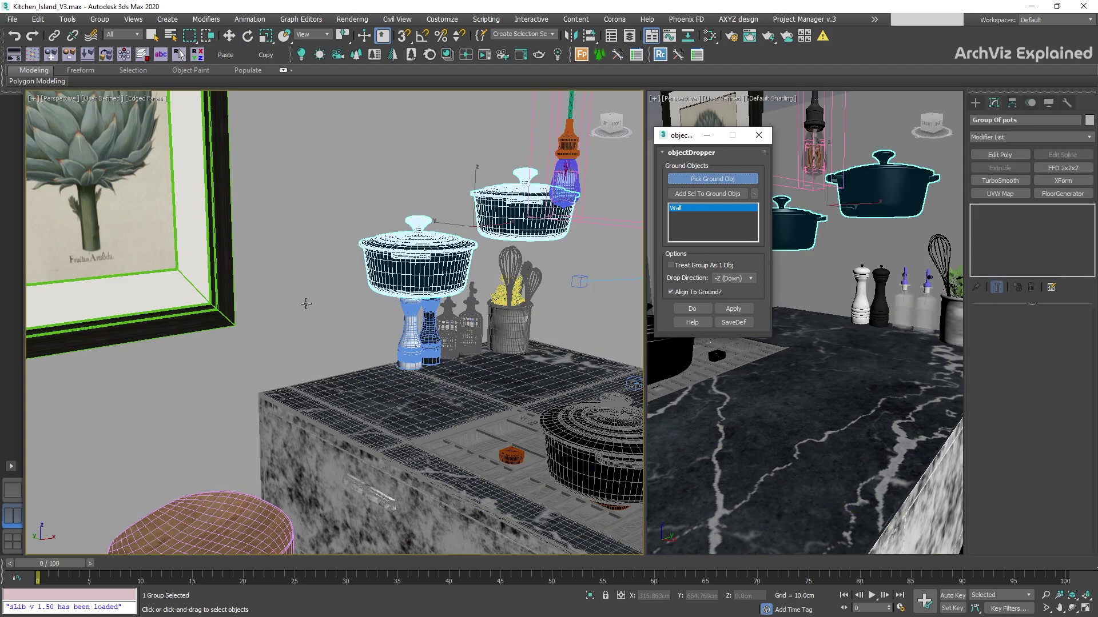
{"action": "key", "text": "w"}
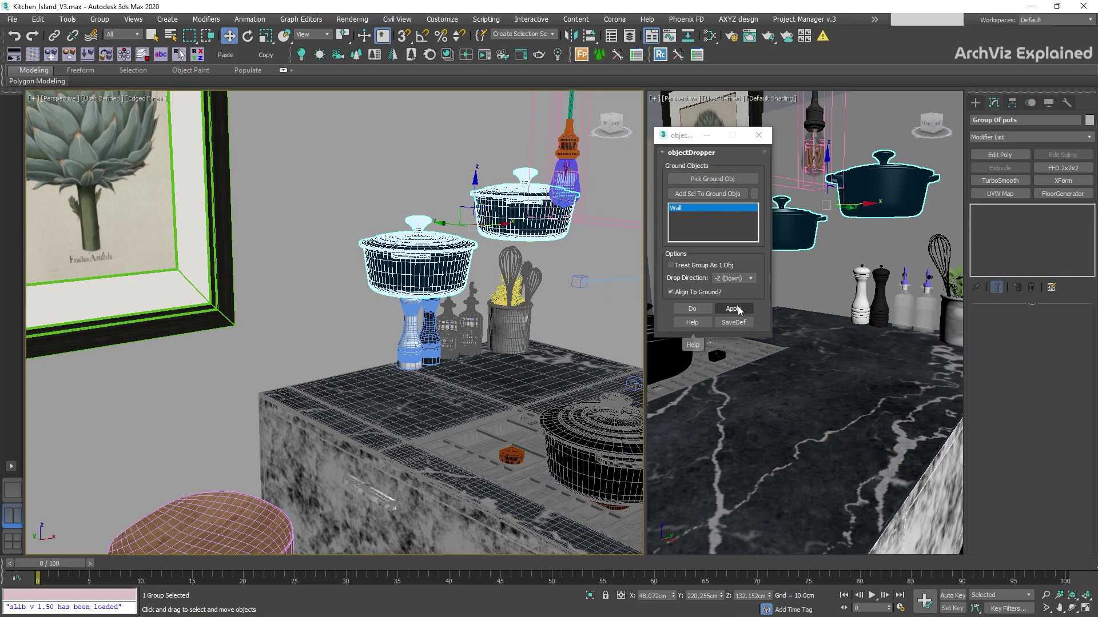
{"action": "left_click", "coordinate": [737, 279]}
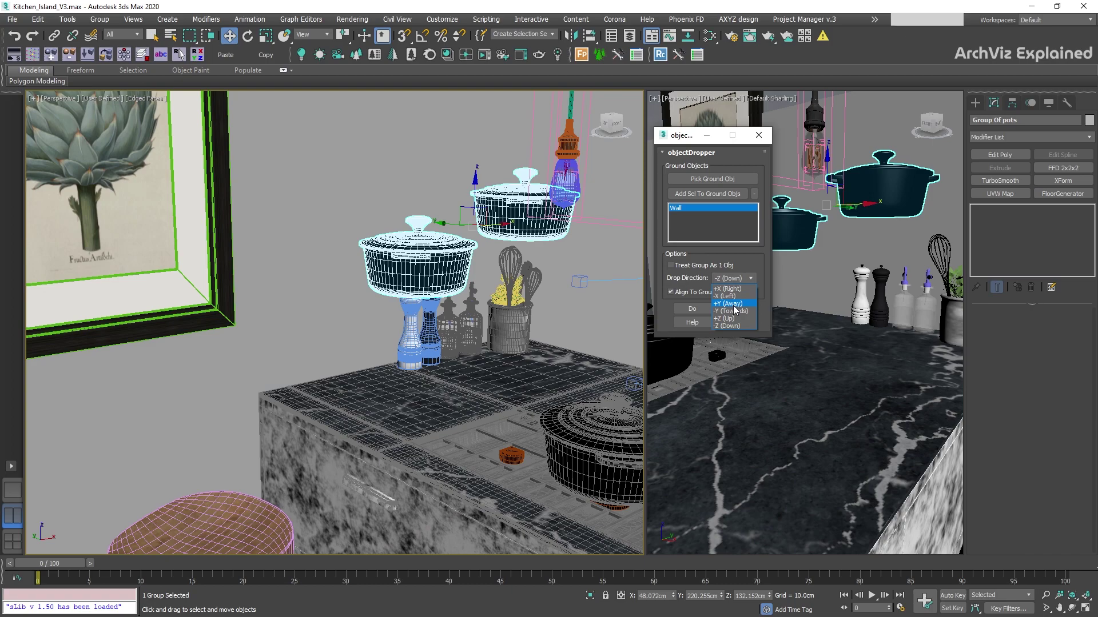
{"action": "left_click", "coordinate": [734, 304]}
{"action": "left_click", "coordinate": [733, 309]}
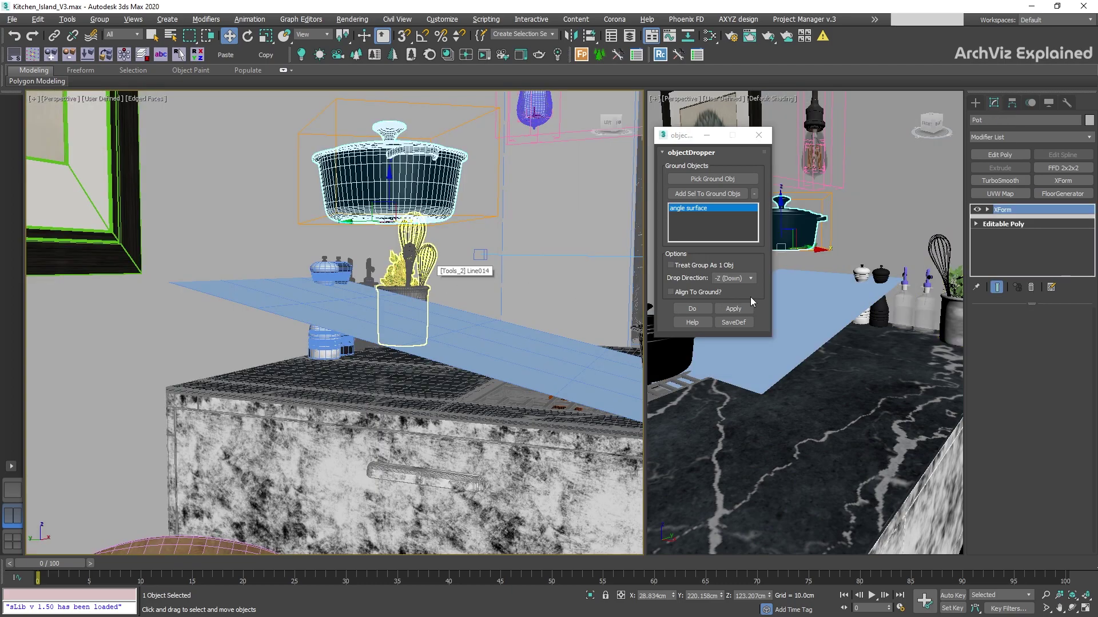
Enable Align To Ground and drop the floating pot in the -Z (Down) direction onto the angle surface.
{"action": "left_click", "coordinate": [692, 294]}
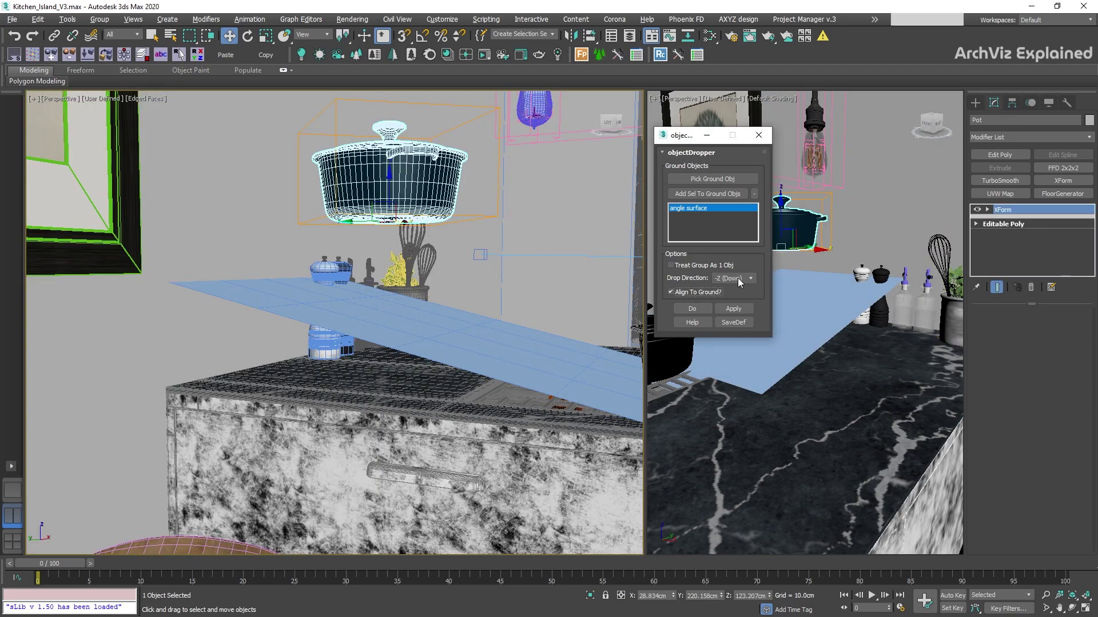
{"action": "left_click", "coordinate": [733, 309]}
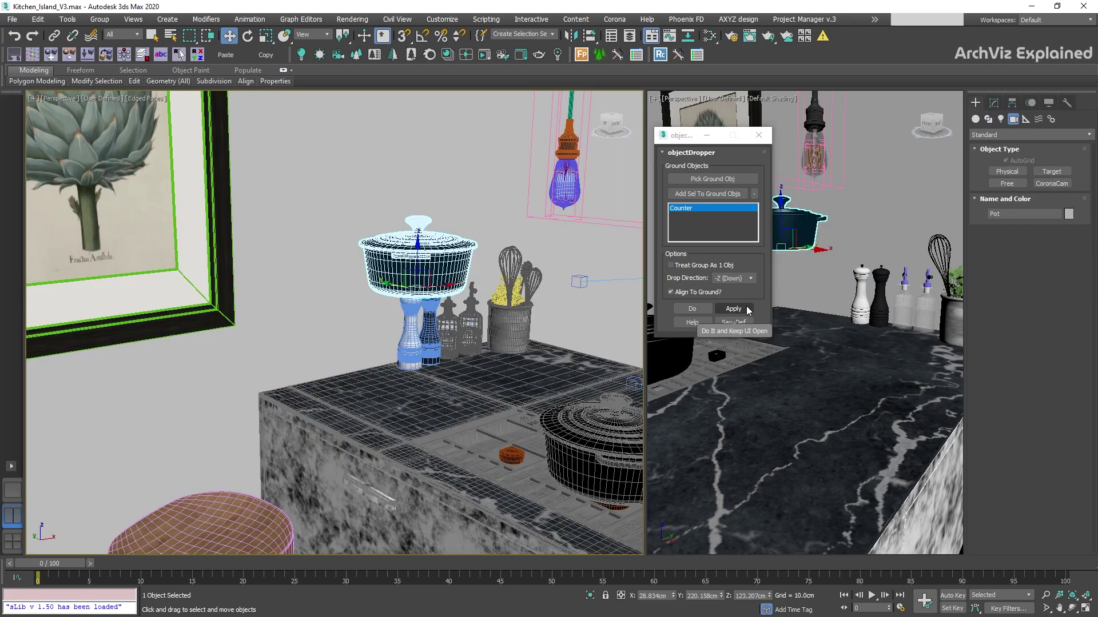
Try dropping the pot onto the counter, reset its transform with Reset XForm and drop it again.
{"action": "left_click", "coordinate": [746, 307]}
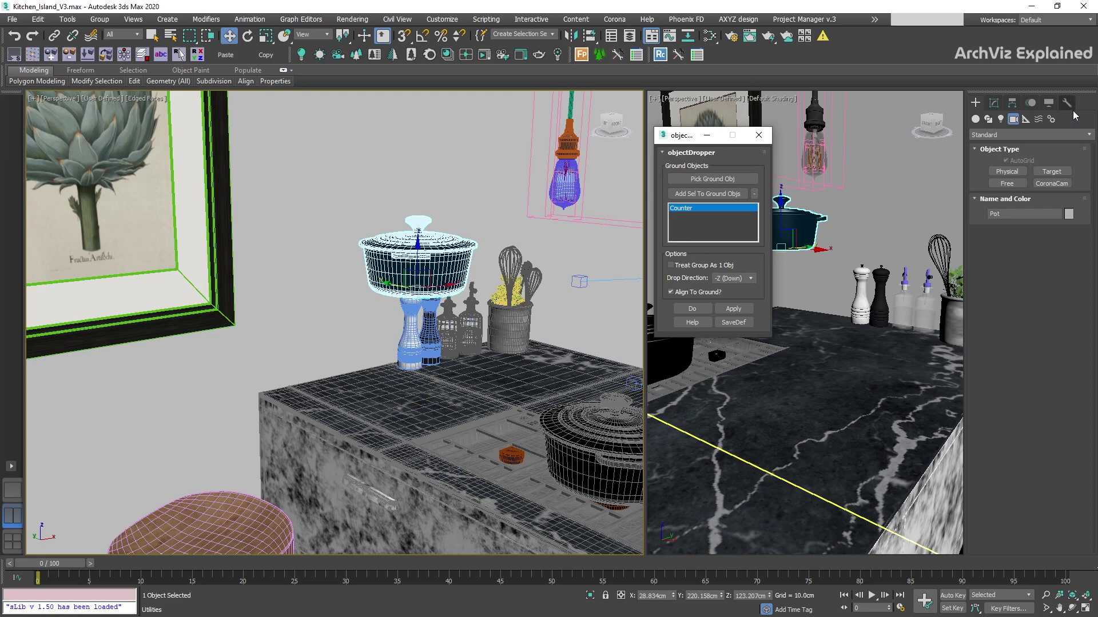
{"action": "left_click", "coordinate": [1068, 104]}
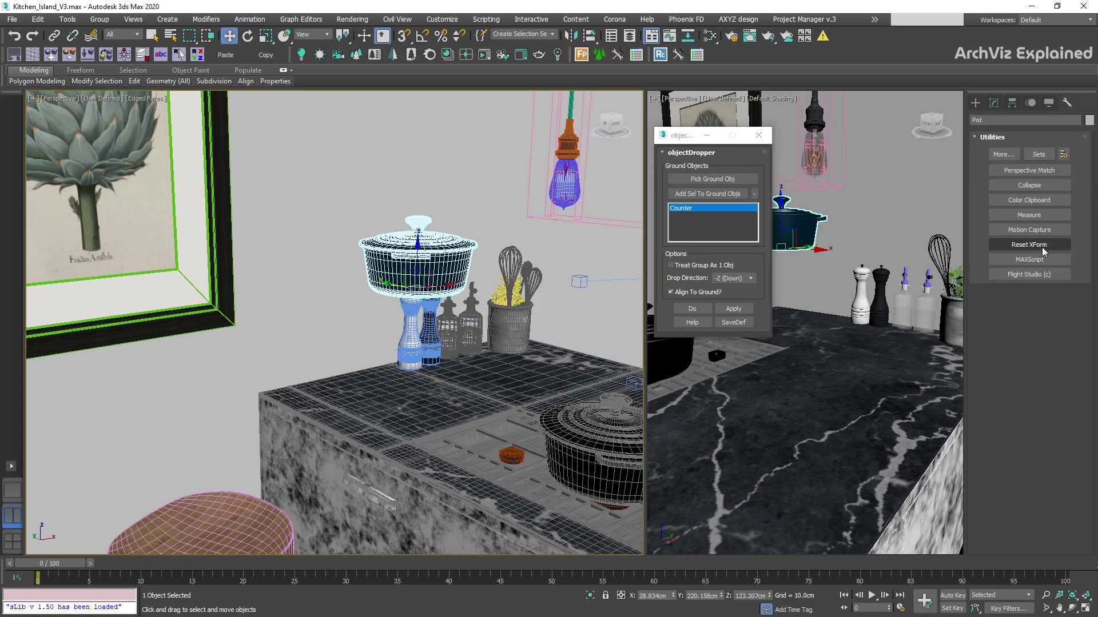
{"action": "left_click", "coordinate": [1029, 245]}
{"action": "left_click", "coordinate": [1039, 311]}
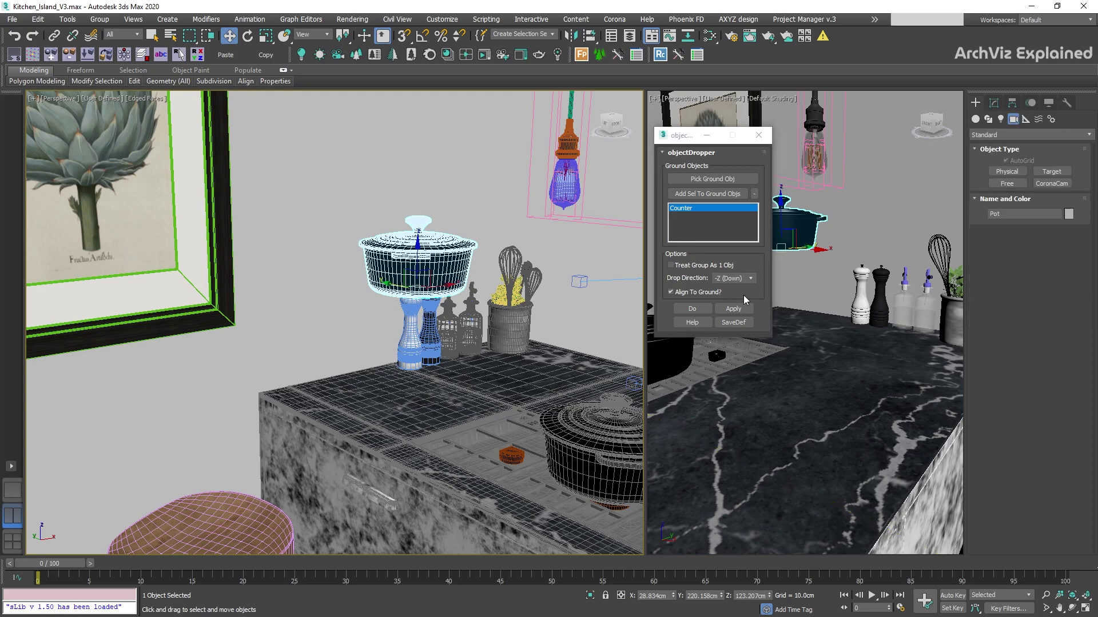
{"action": "left_click", "coordinate": [740, 307]}
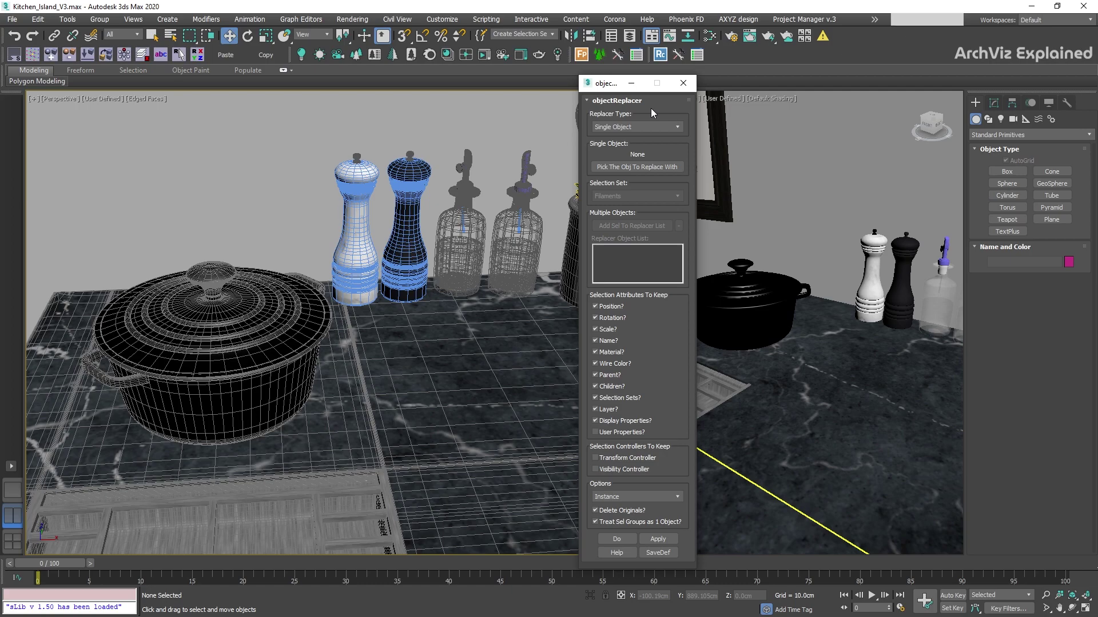
Set objectReplacer's replacer type to Single Object and pick the black pepper mill as the replacement.
{"action": "left_click", "coordinate": [650, 126]}
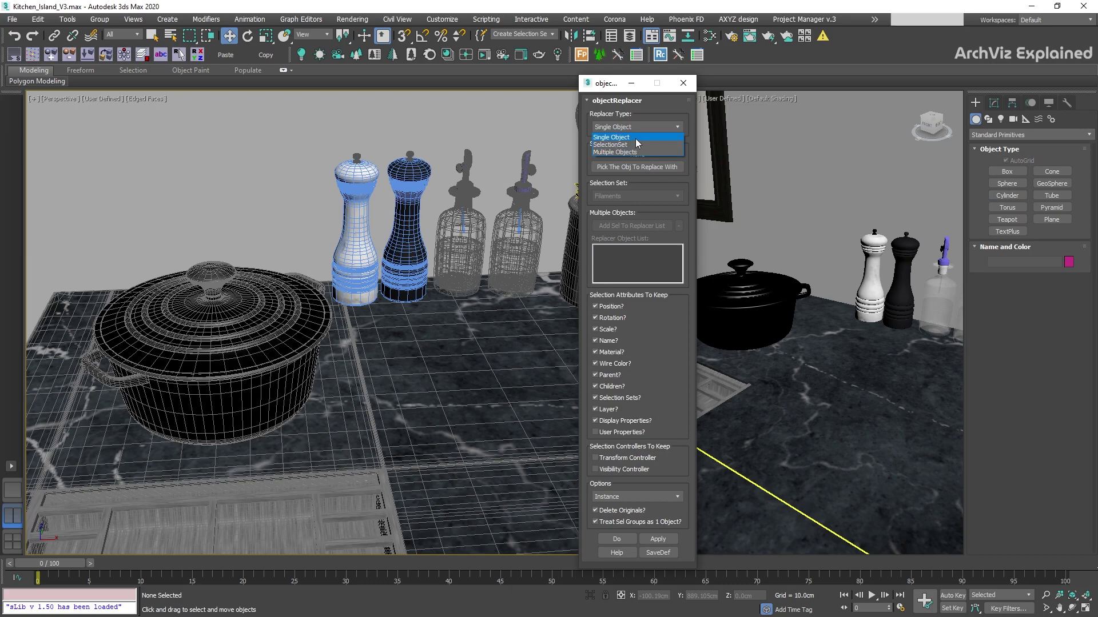
{"action": "left_click", "coordinate": [636, 138]}
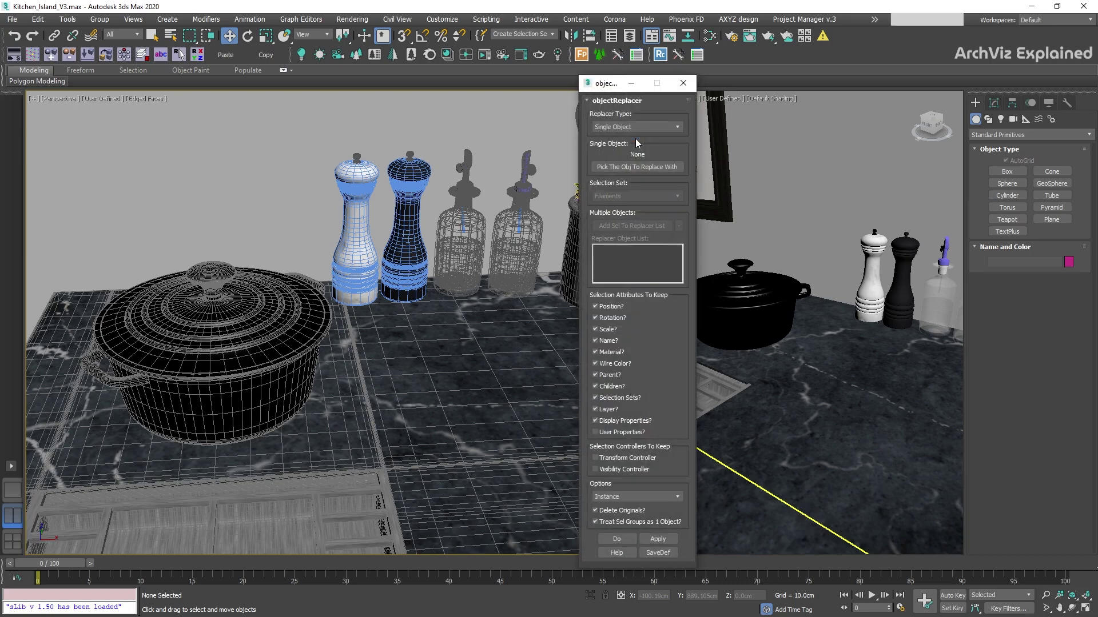
{"action": "left_click", "coordinate": [641, 168]}
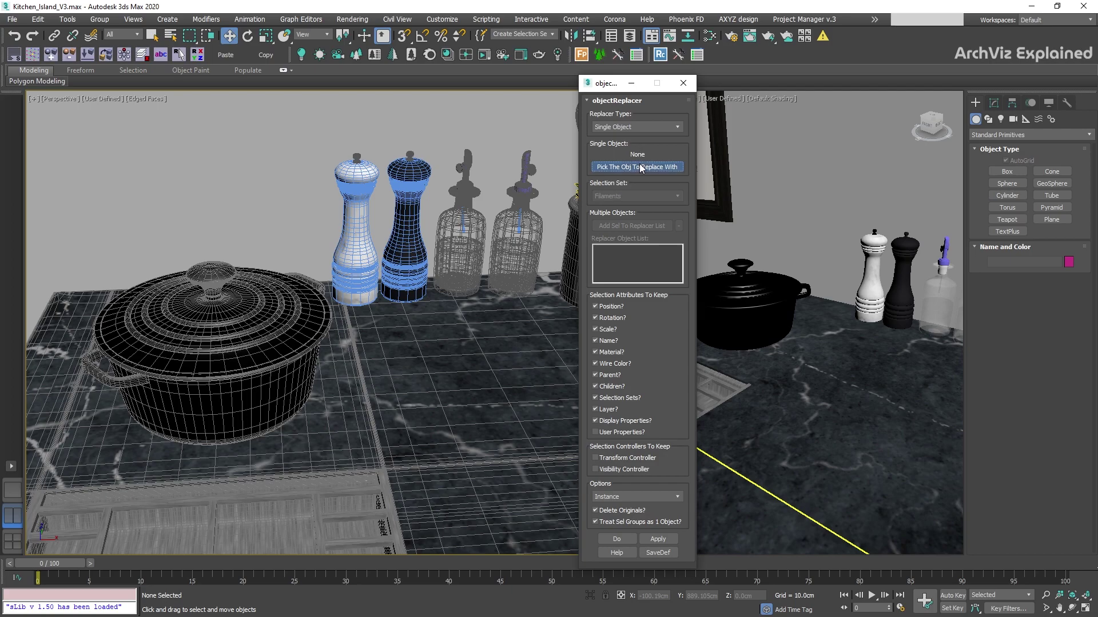
{"action": "left_click", "coordinate": [403, 184]}
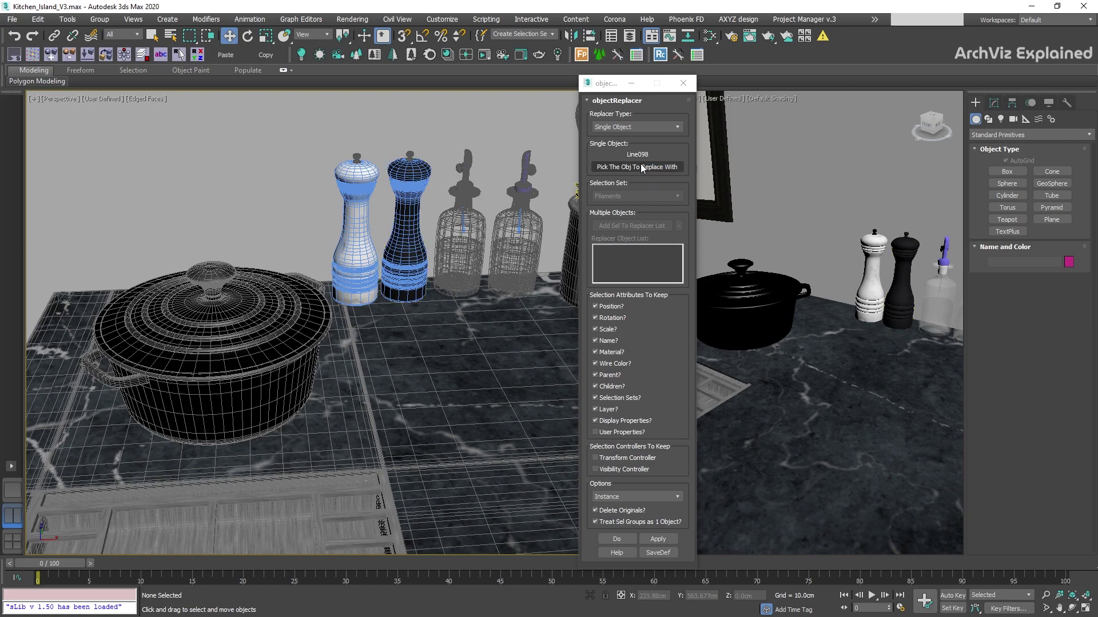
Open the black pepper mill's group, pick its group helper as the replacement, and place the group's pivot at bottom centre with pivotPlacer.
{"action": "left_click", "coordinate": [416, 181]}
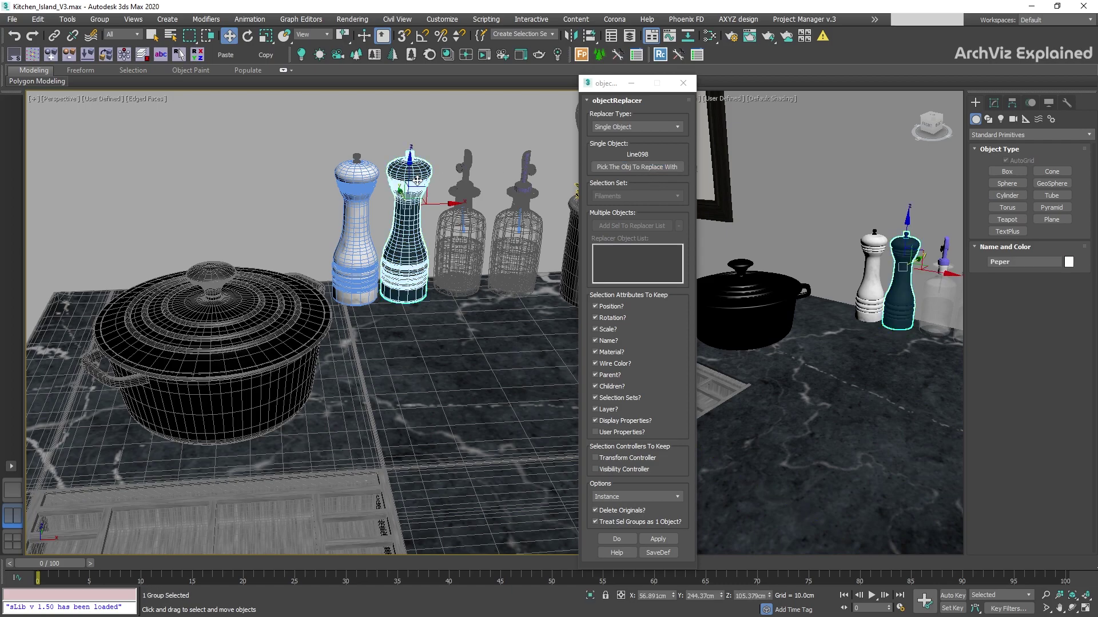
{"action": "left_click", "coordinate": [100, 19]}
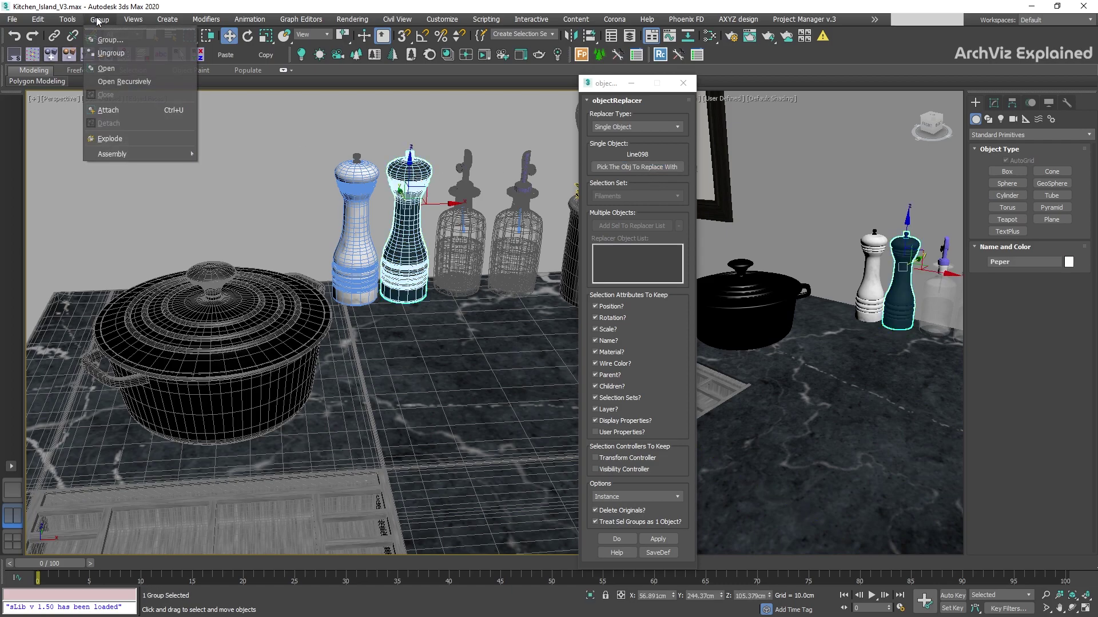
{"action": "left_click", "coordinate": [100, 55]}
{"action": "left_click", "coordinate": [627, 167]}
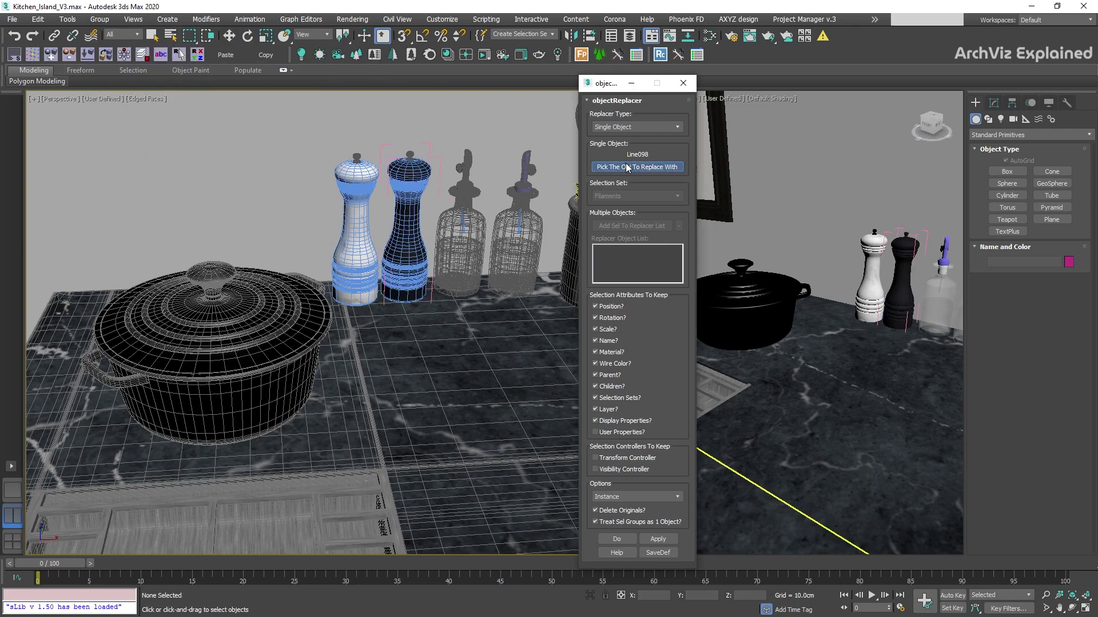
{"action": "left_click", "coordinate": [440, 157]}
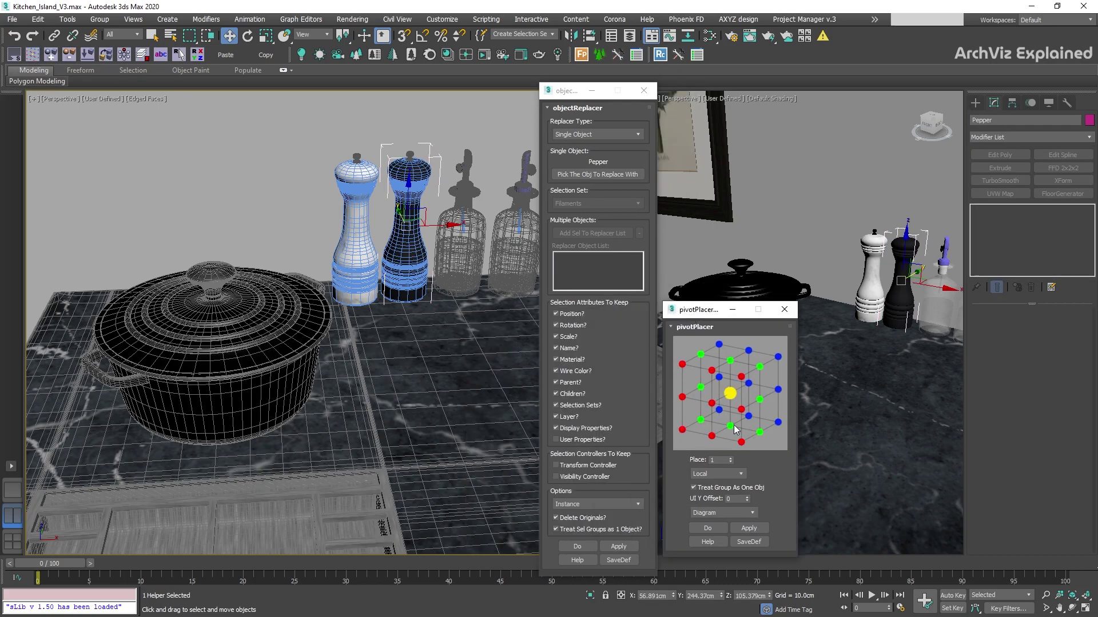
{"action": "left_click", "coordinate": [731, 427]}
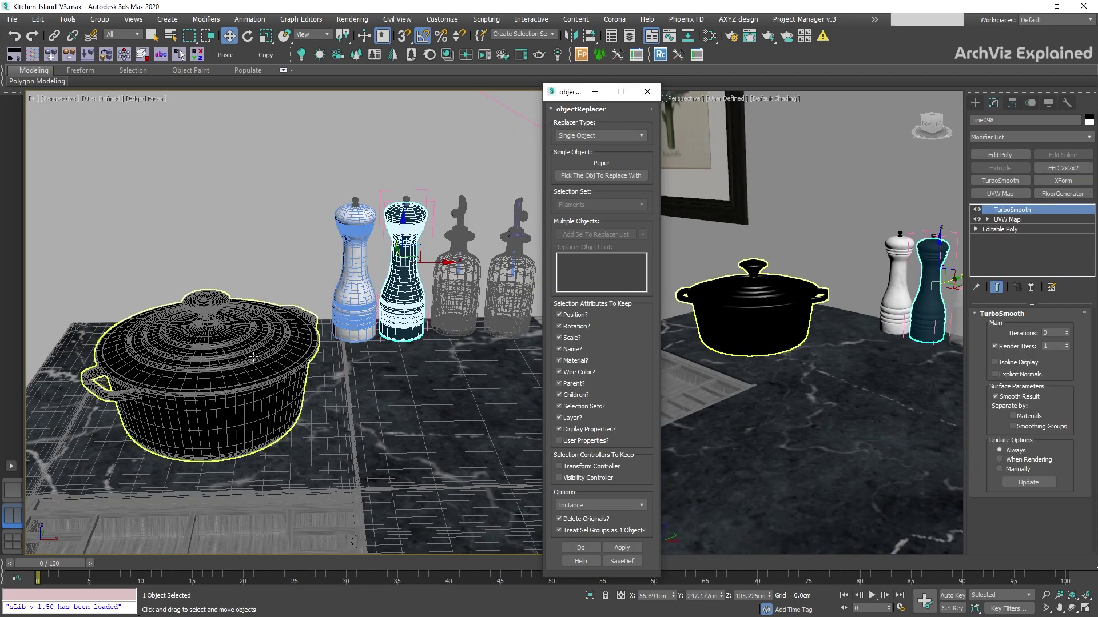
Replace the pot on the counter with the pepper mill, keeping the pot's scale and name, and check the replacement's name.
{"action": "left_click", "coordinate": [253, 356]}
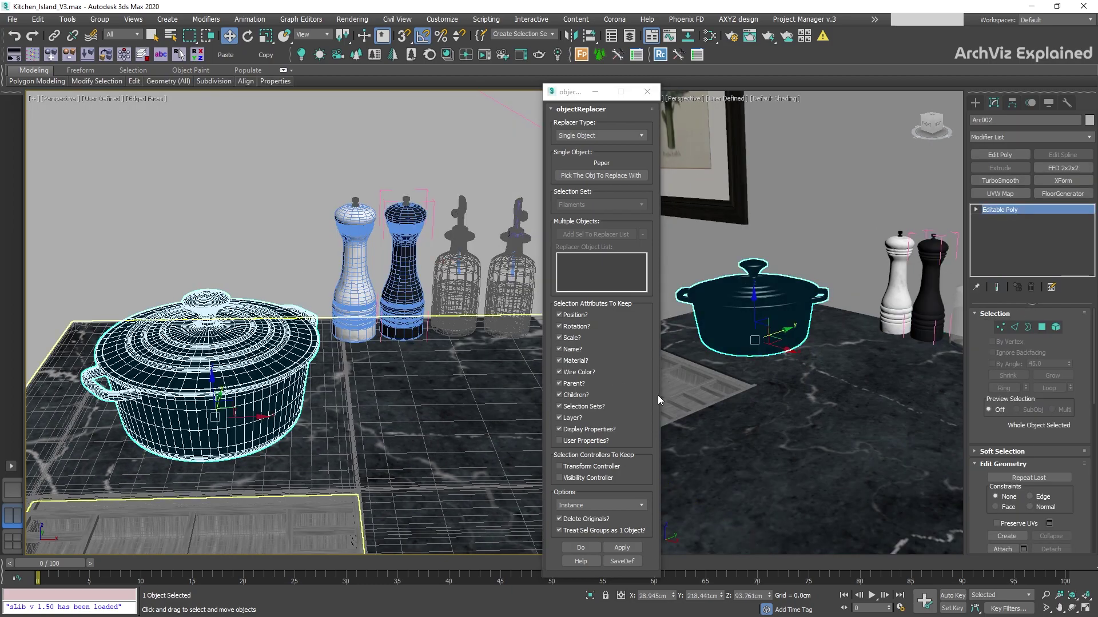
{"action": "left_click", "coordinate": [625, 548]}
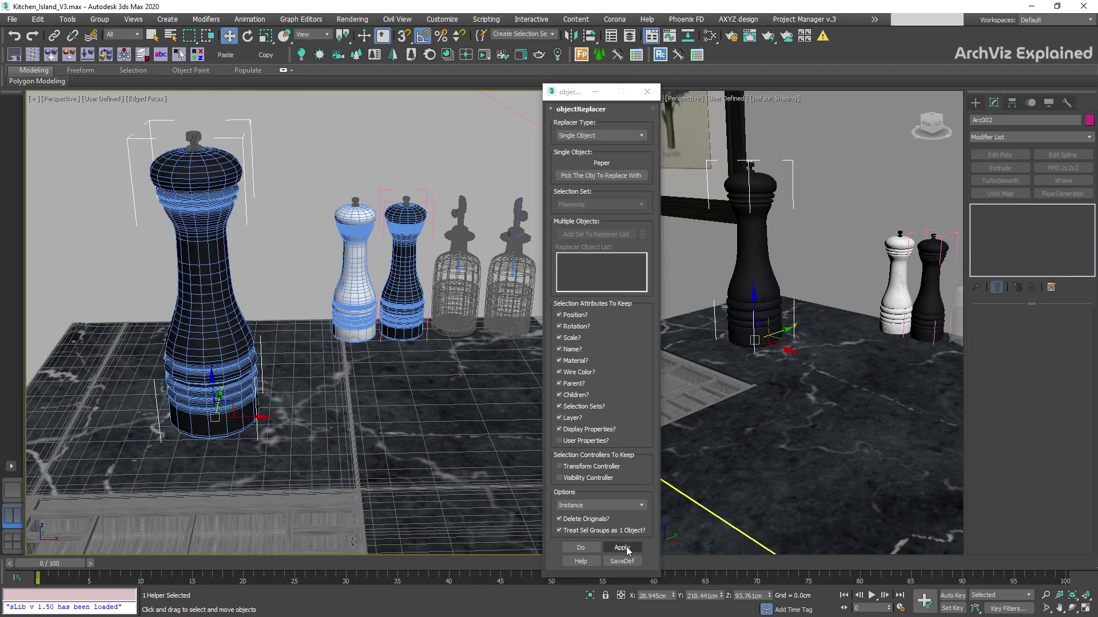
{"action": "left_click", "coordinate": [1009, 120]}
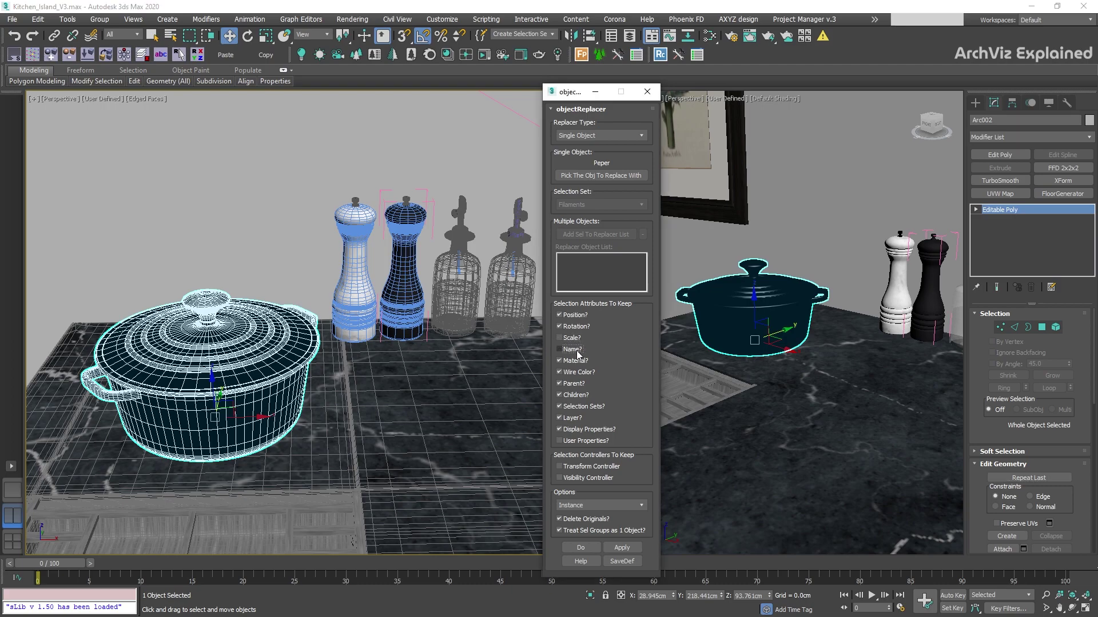
Replace the pot with the pepper mill without keeping Scale and Name, and undo the replacement.
{"action": "left_click", "coordinate": [625, 549]}
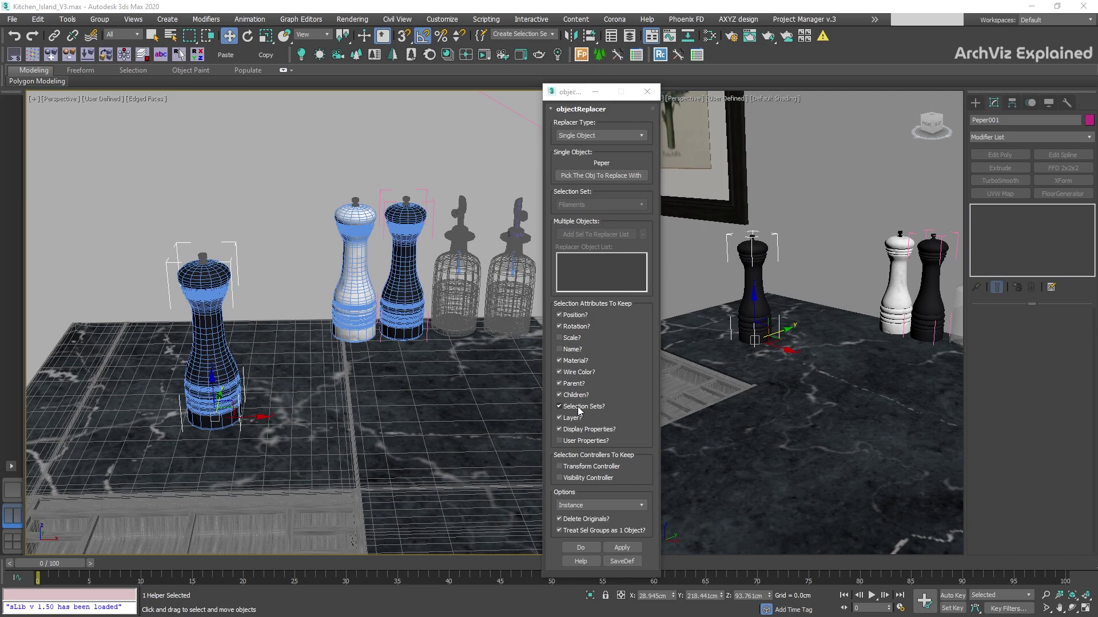
{"action": "key", "text": "ctrl+z"}
Disable Delete Originals, apply the replacement to the pot and delete the added pepper mill.
{"action": "left_click", "coordinate": [562, 519]}
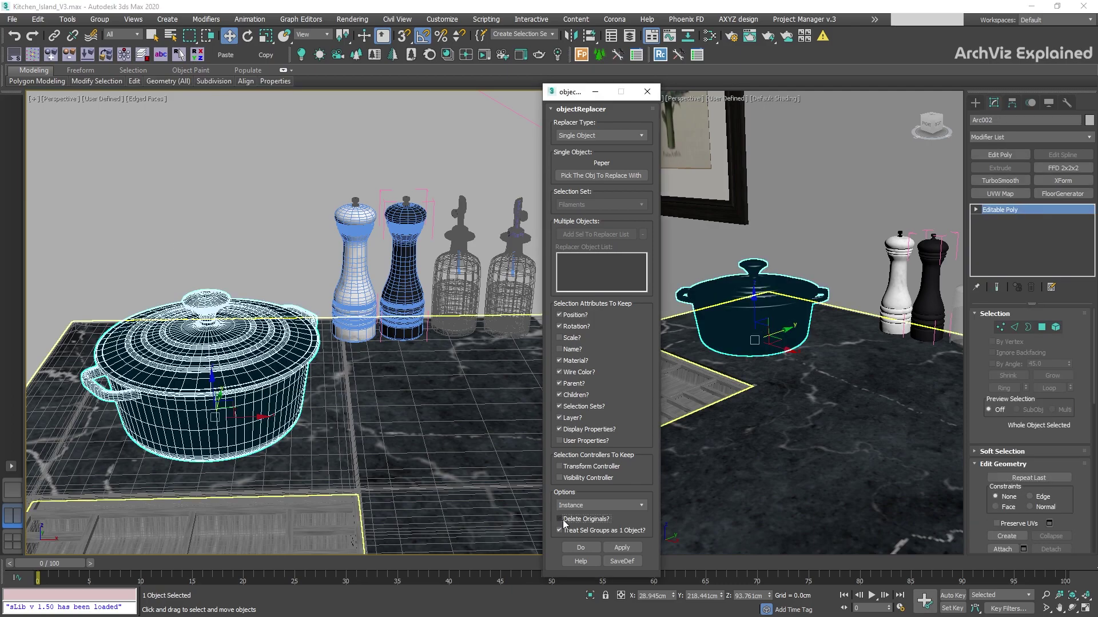
{"action": "left_click", "coordinate": [622, 548]}
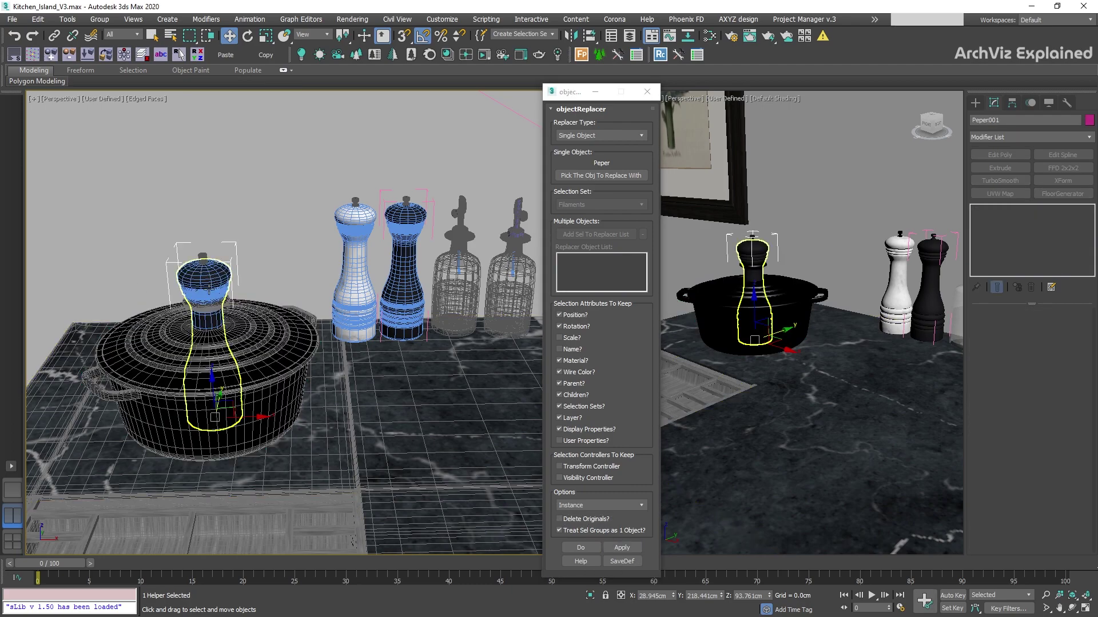
{"action": "key", "text": "Delete"}
Select the pot on the counter and choose Instance as objectReplacer's copy type.
{"action": "left_click", "coordinate": [289, 318]}
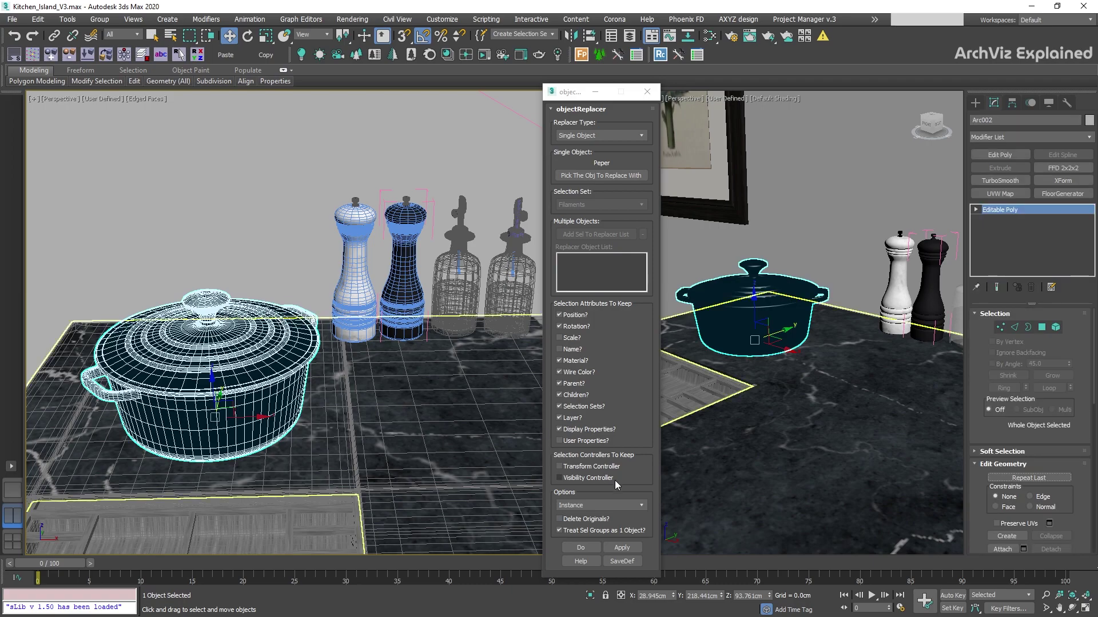
{"action": "left_click", "coordinate": [644, 506]}
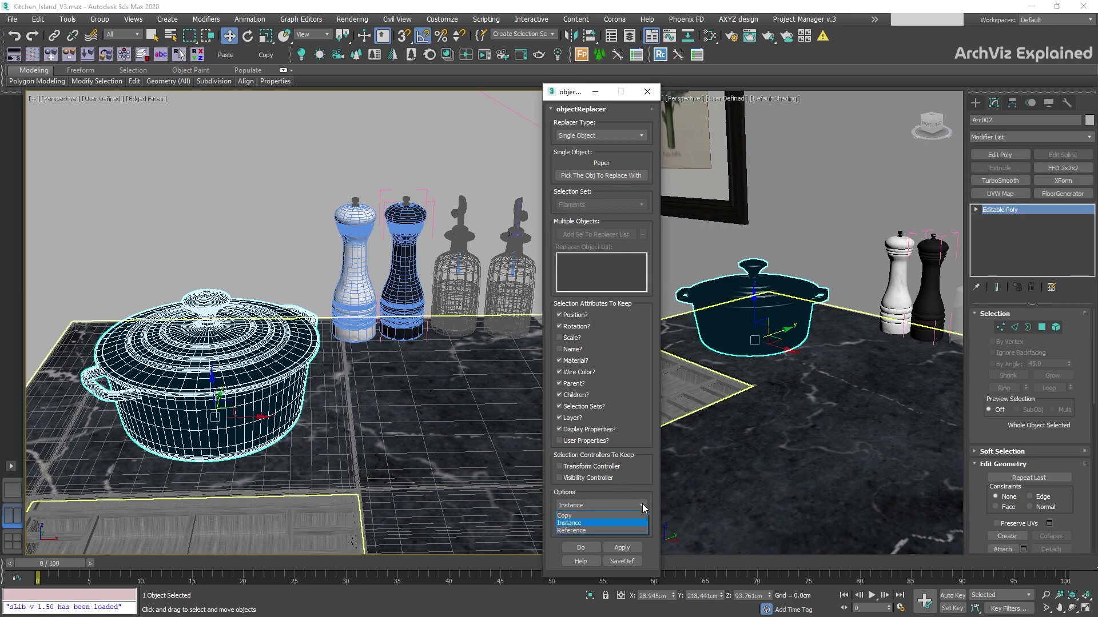
{"action": "left_click", "coordinate": [575, 524]}
Clone the pot along the counter, select the similar pots and replace them with pepper mill instances, with Delete Originals enabled.
{"action": "left_click_drag", "start_coordinate": [241, 418], "coordinate": [449, 412], "text": "shift"}
{"action": "left_click", "coordinate": [550, 363]}
{"action": "key", "text": "ctrl+q"}
{"action": "left_click", "coordinate": [622, 548]}
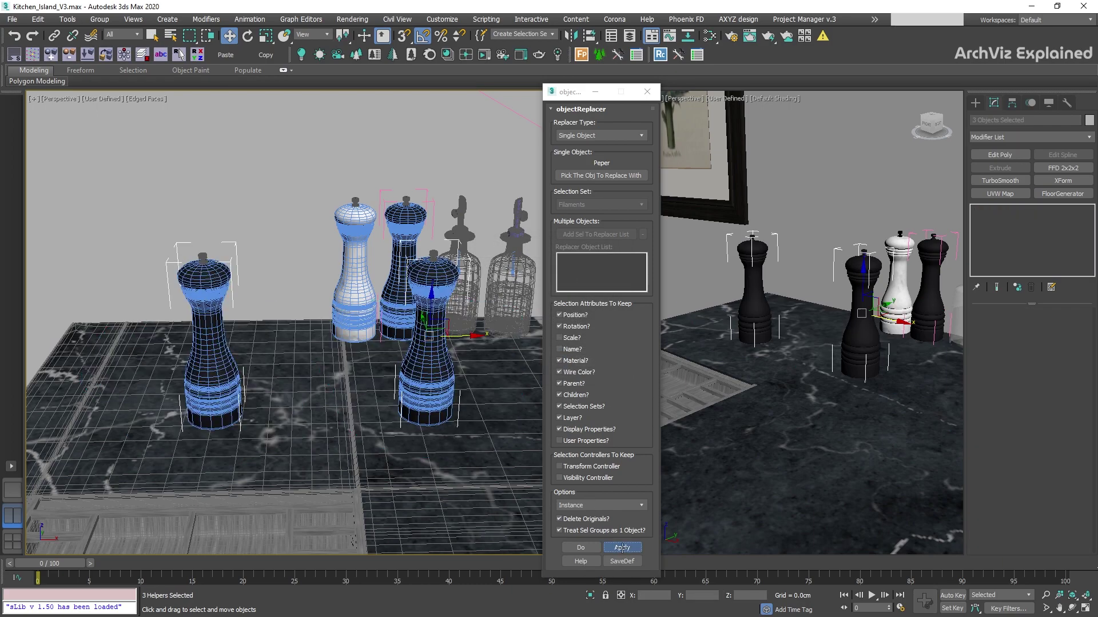
{"action": "left_click", "coordinate": [242, 371]}
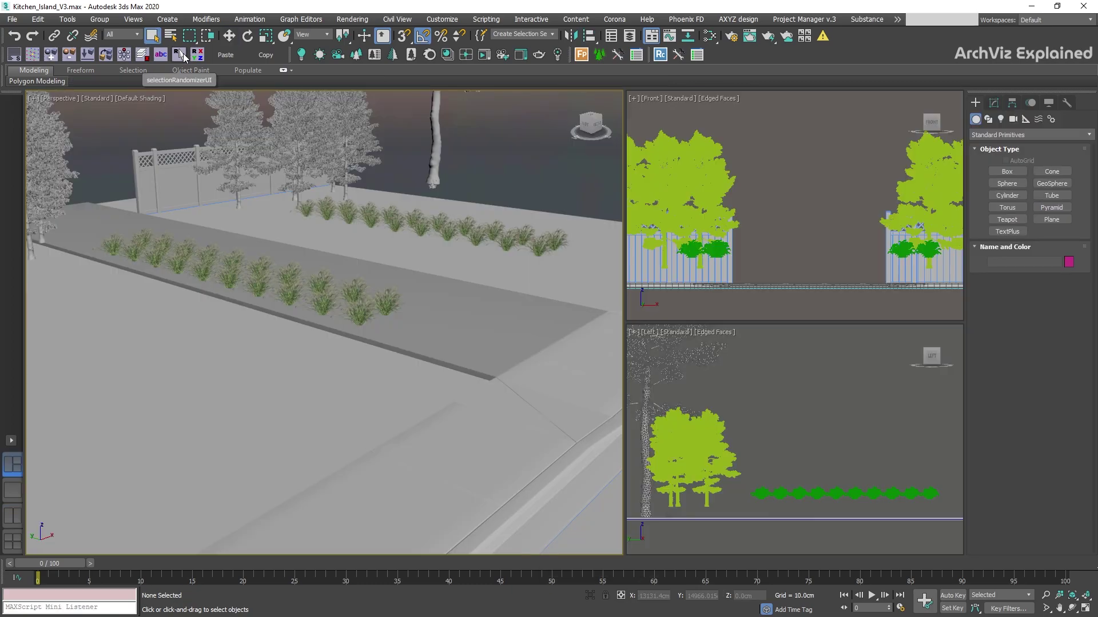
Open the selectionRandomizer script and choose Percentage % as its randomizing method.
{"action": "left_click", "coordinate": [183, 53]}
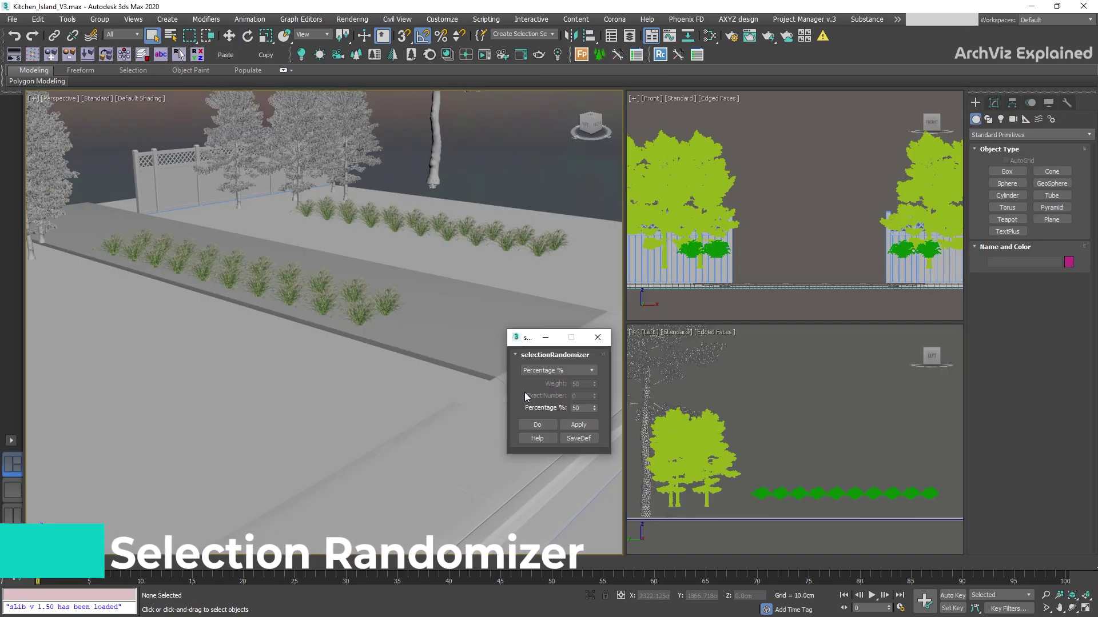
{"action": "left_click", "coordinate": [590, 372]}
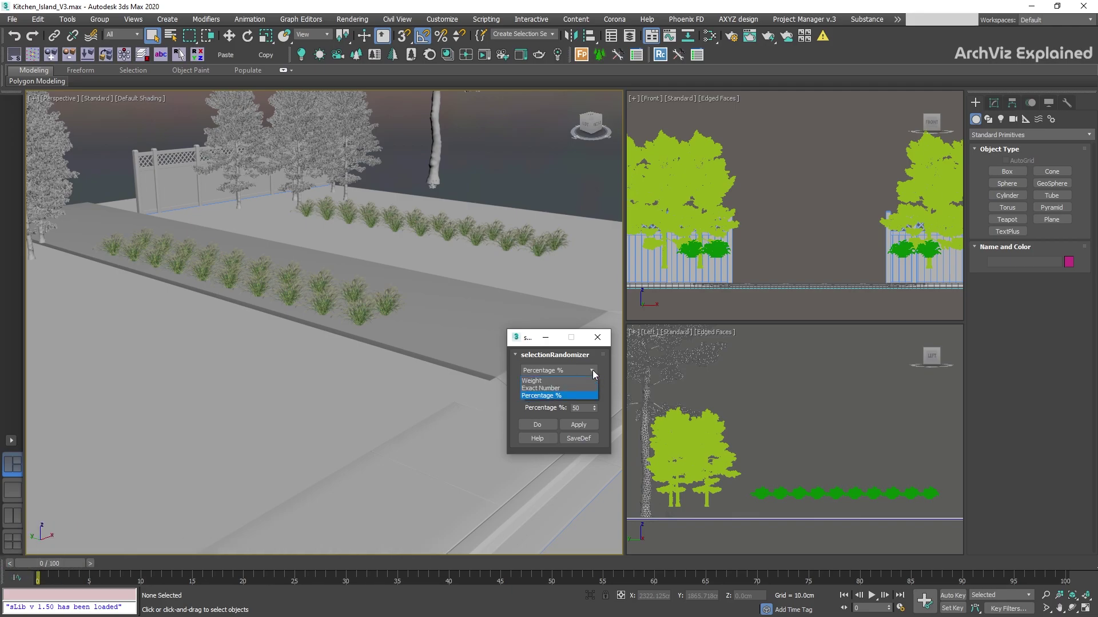
{"action": "left_click", "coordinate": [574, 395]}
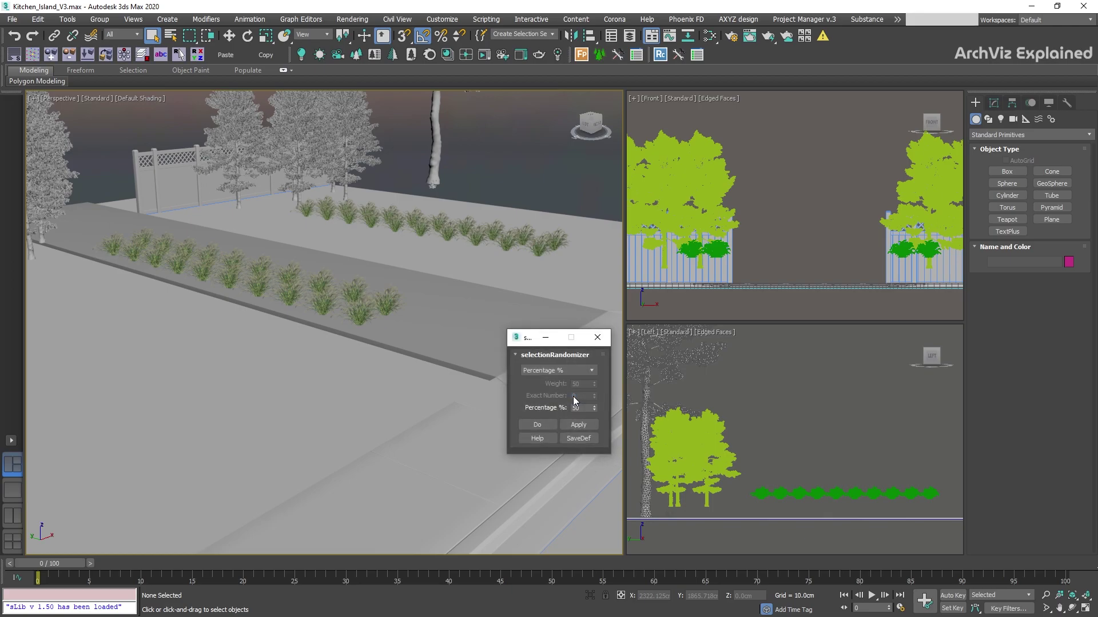
Select the plants selection set and reduce it randomly to 50 percent with selectionRandomizer.
{"action": "left_click", "coordinate": [551, 36]}
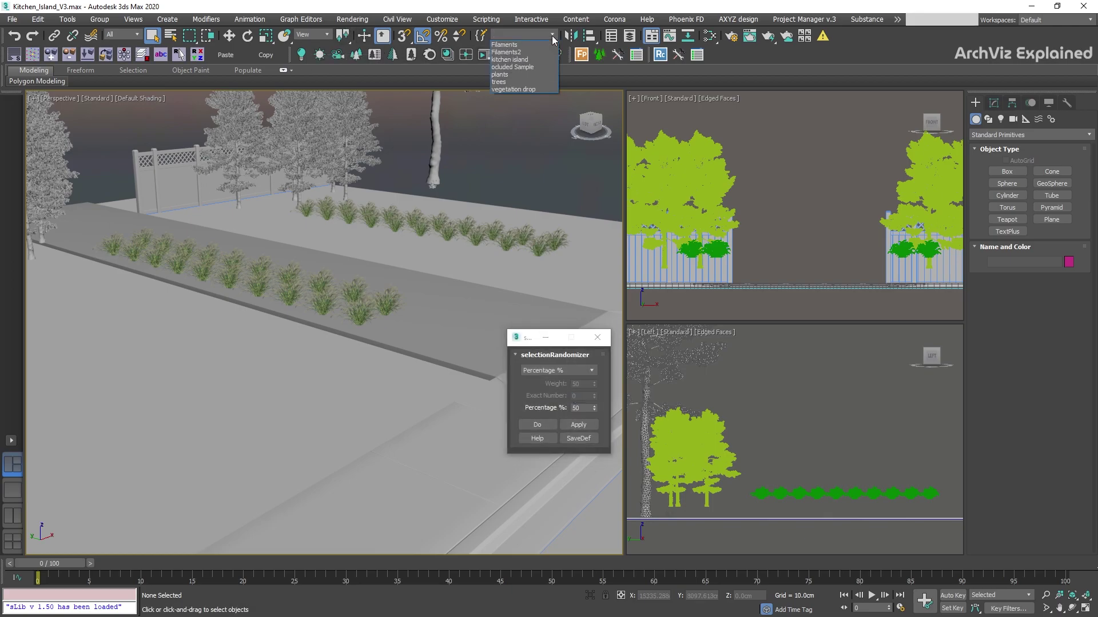
{"action": "left_click", "coordinate": [505, 76]}
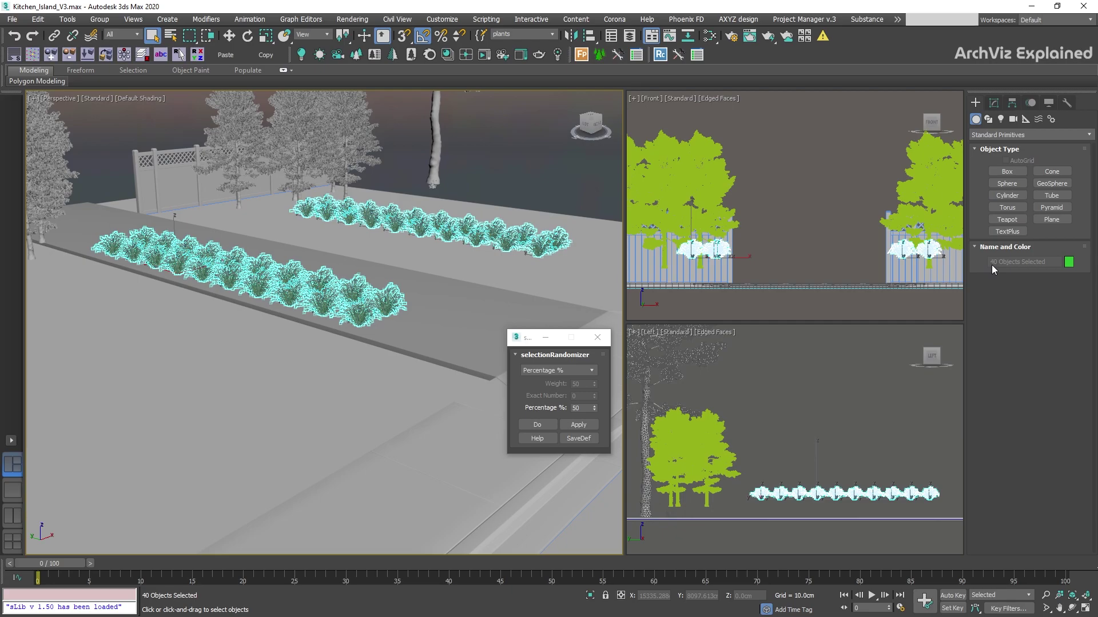
{"action": "left_click", "coordinate": [576, 407]}
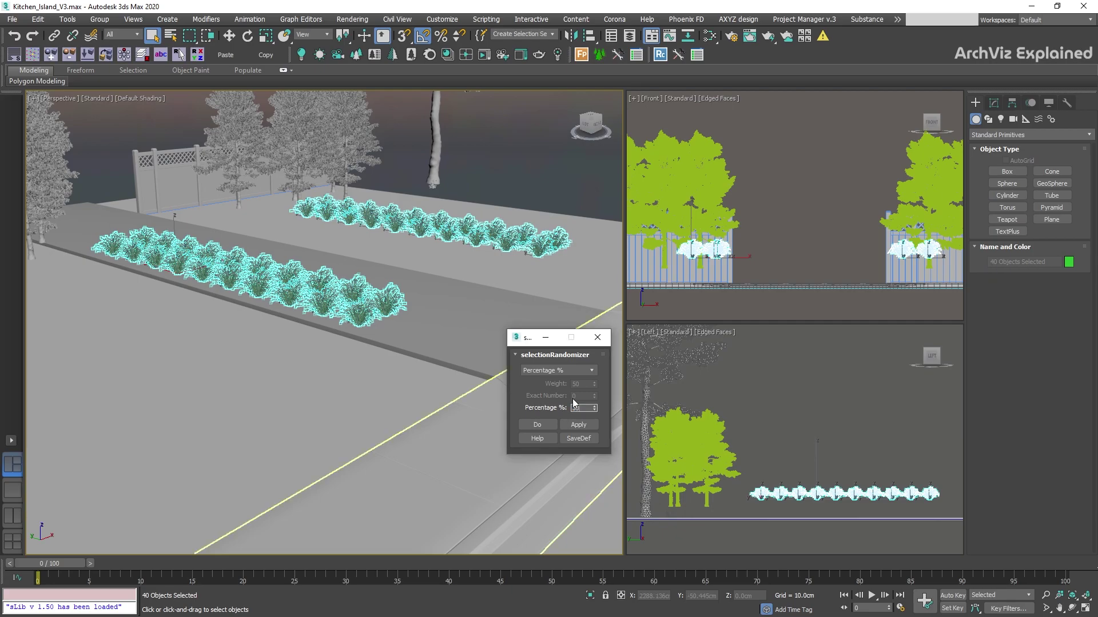
{"action": "left_click", "coordinate": [579, 425]}
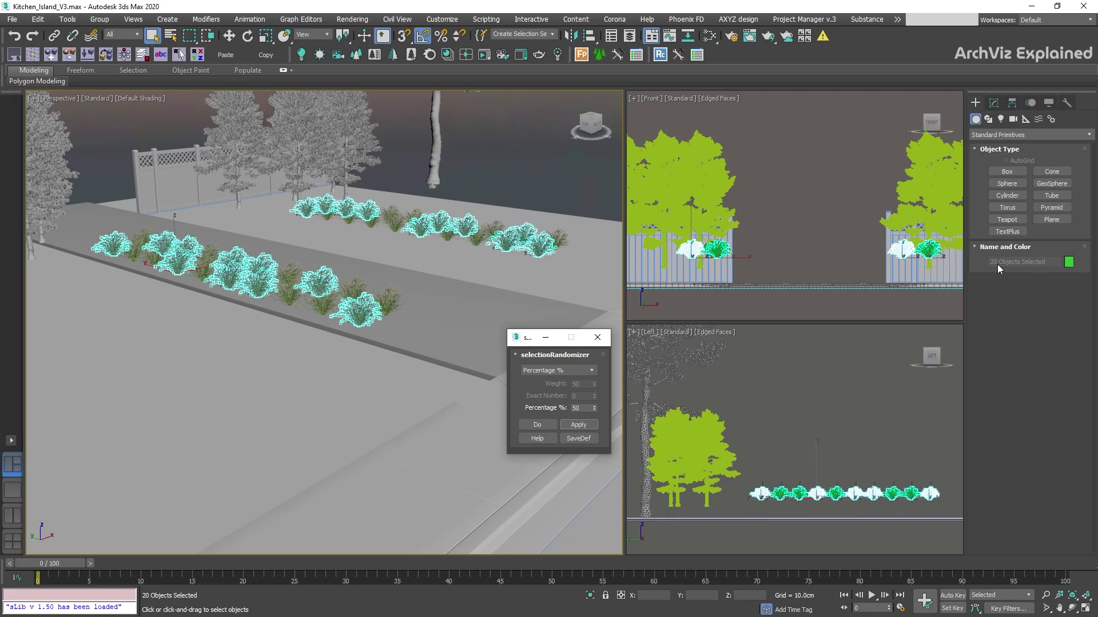
Set the randomizer's percentage to 25 and apply it to the currently selected plants.
{"action": "left_click", "coordinate": [578, 408]}
{"action": "type", "text": "2"}
{"action": "left_click", "coordinate": [584, 428]}
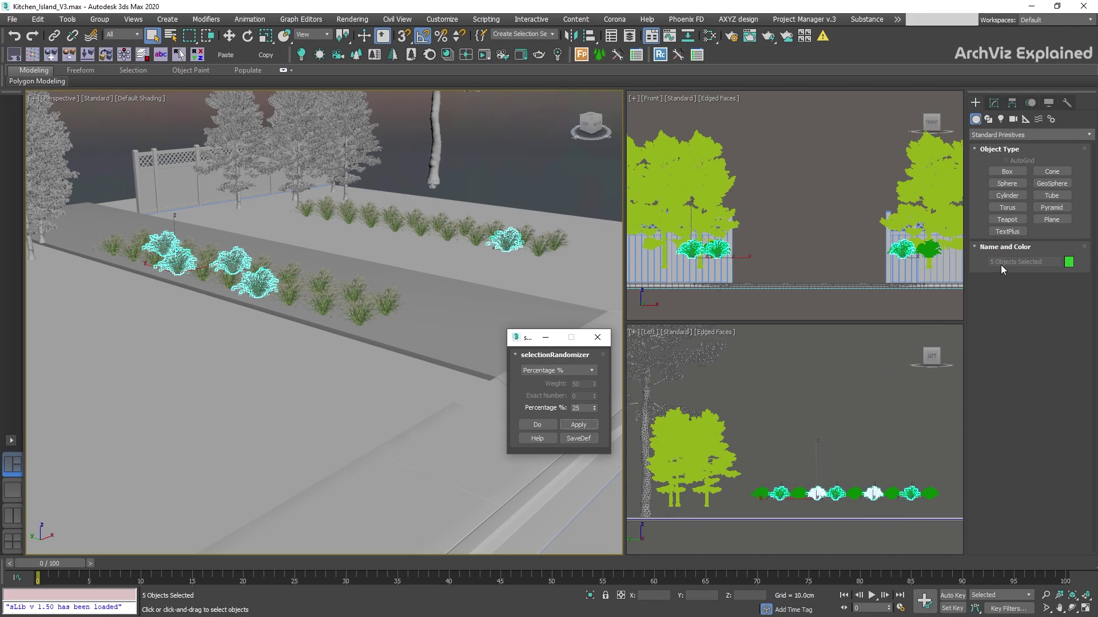
Reselect the plants set and randomly reduce it by Exact Number to 10 objects.
{"action": "left_click", "coordinate": [552, 34]}
{"action": "left_click", "coordinate": [509, 77]}
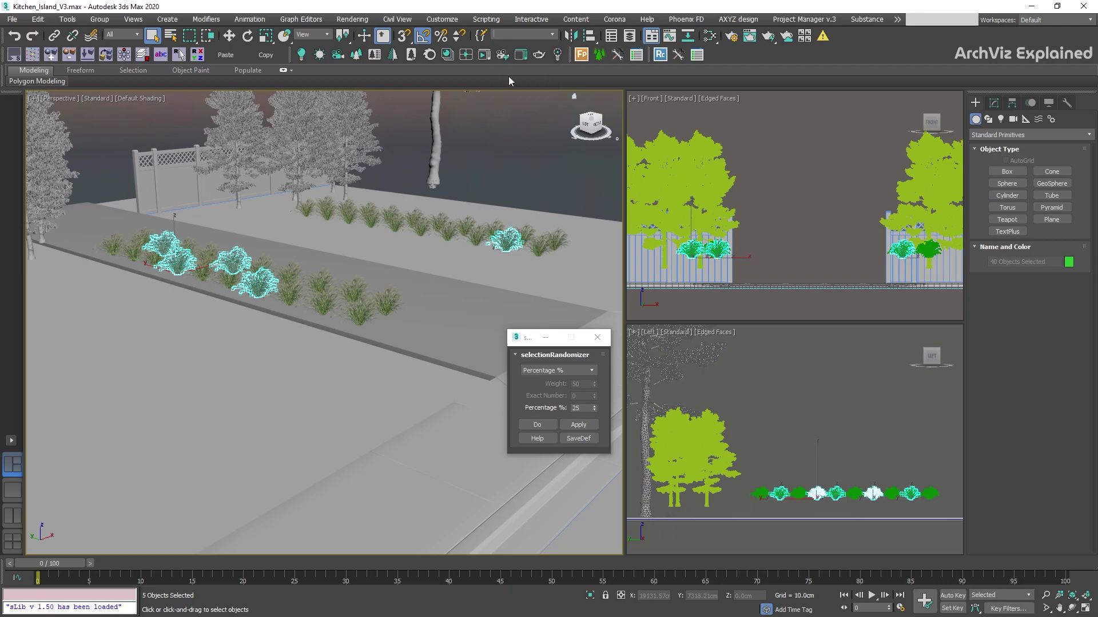
{"action": "left_click", "coordinate": [589, 371]}
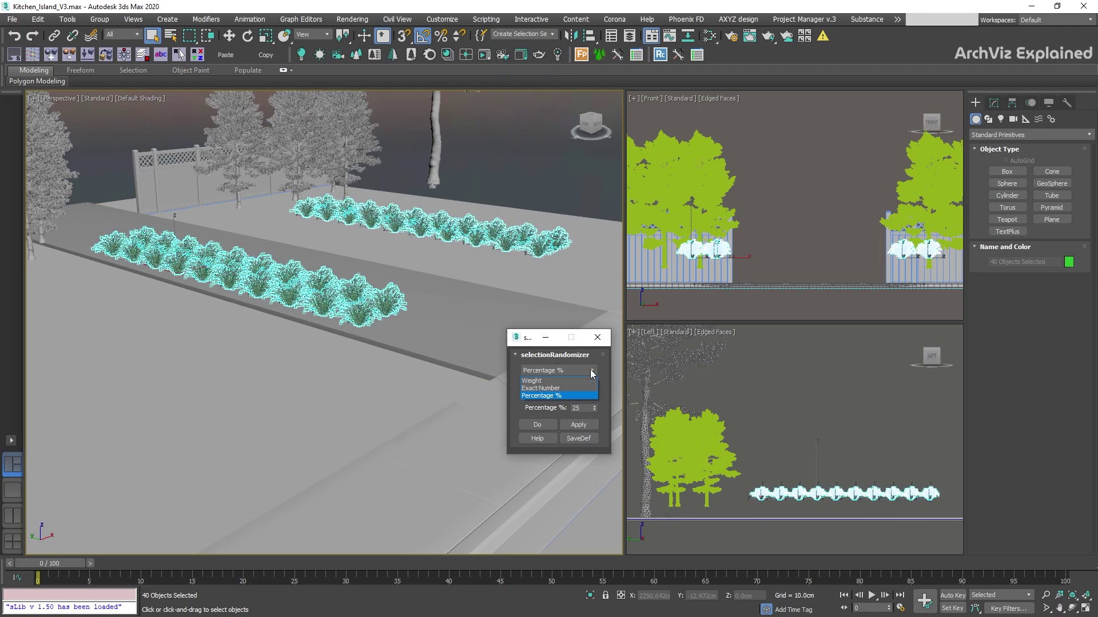
{"action": "left_click", "coordinate": [572, 389]}
{"action": "double_click", "coordinate": [583, 396]}
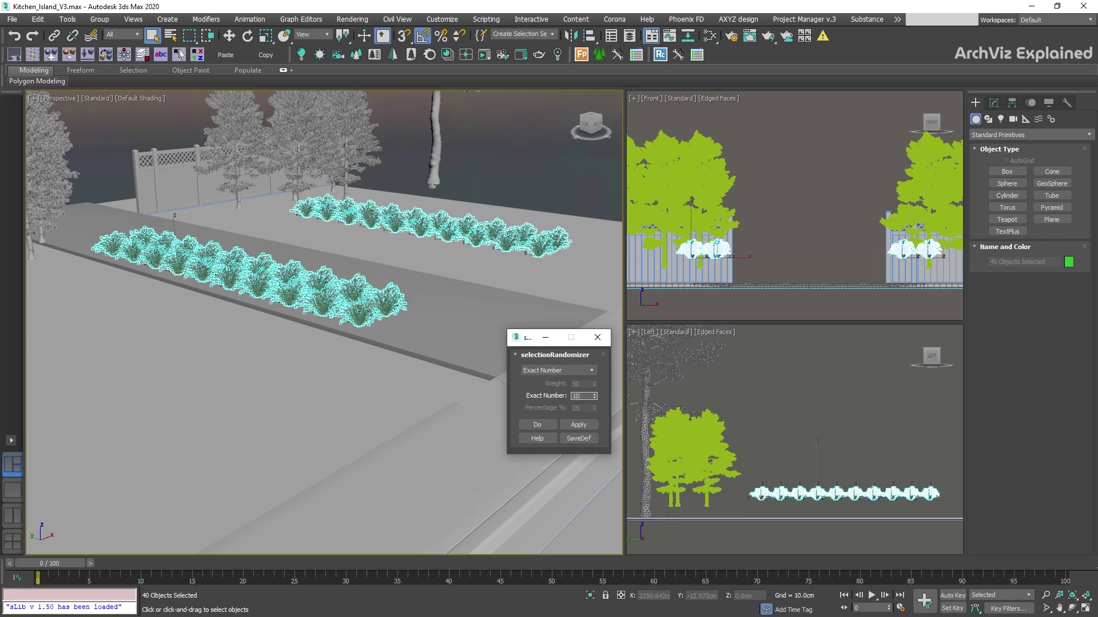
{"action": "left_click", "coordinate": [590, 429]}
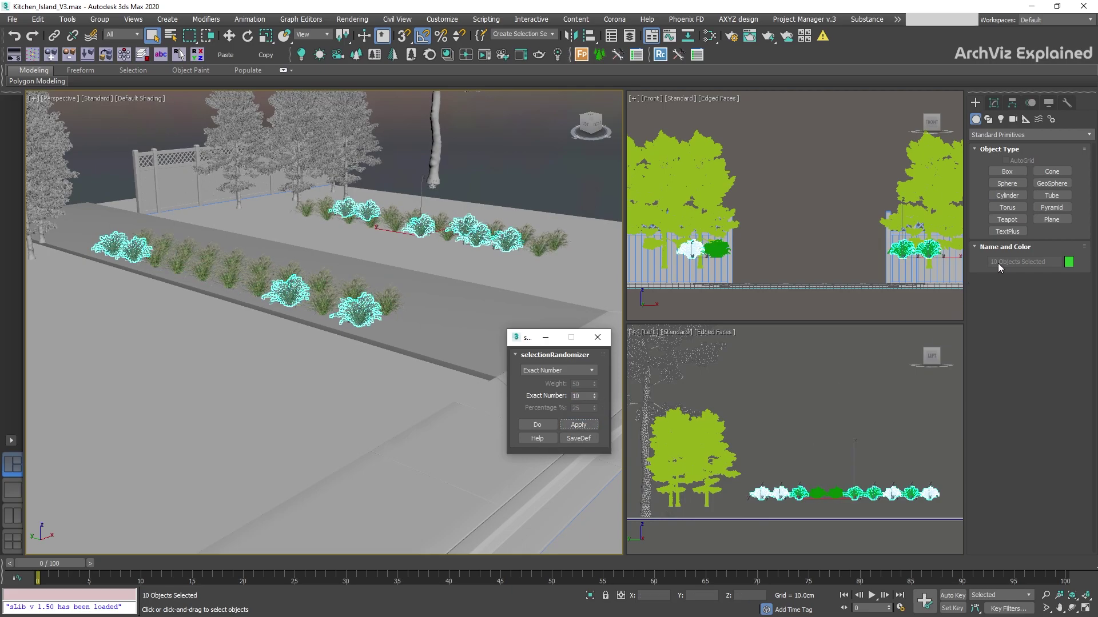
Reselect the plants set, randomly reduce it to exactly 20 objects, and restore the full plants selection.
{"action": "left_click", "coordinate": [522, 34]}
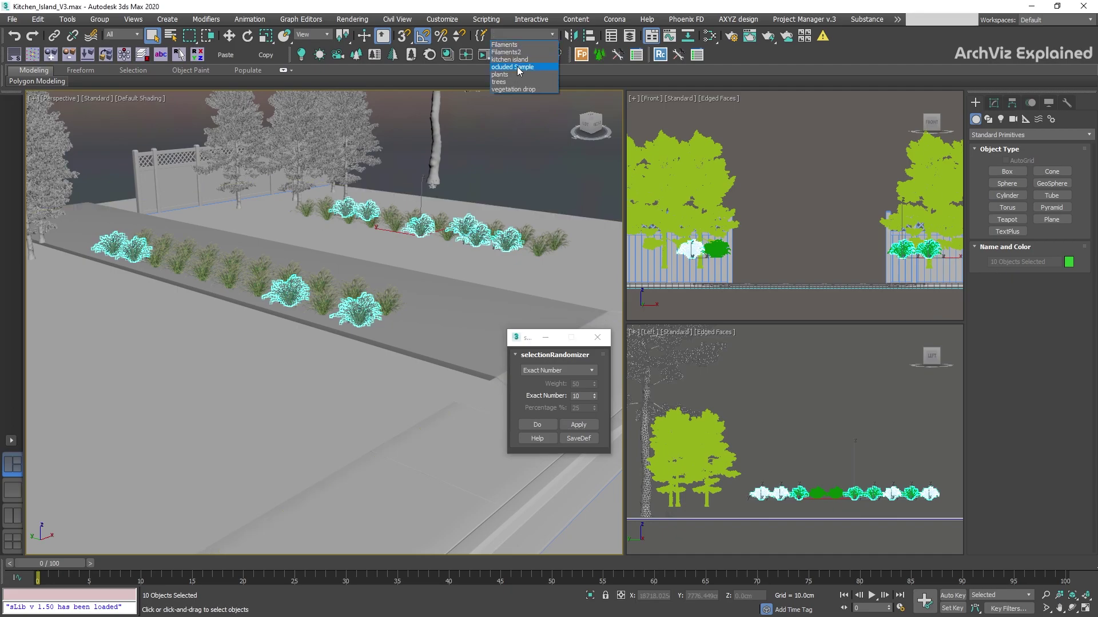
{"action": "left_click", "coordinate": [503, 75]}
{"action": "double_click", "coordinate": [580, 396]}
{"action": "type", "text": "2"}
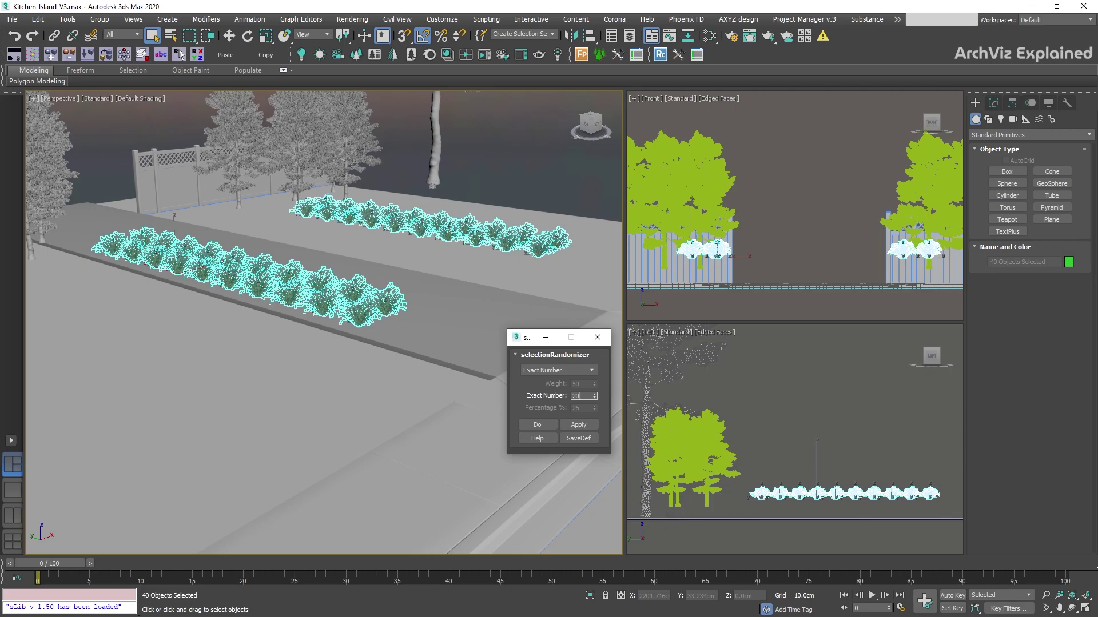
{"action": "left_click", "coordinate": [581, 424]}
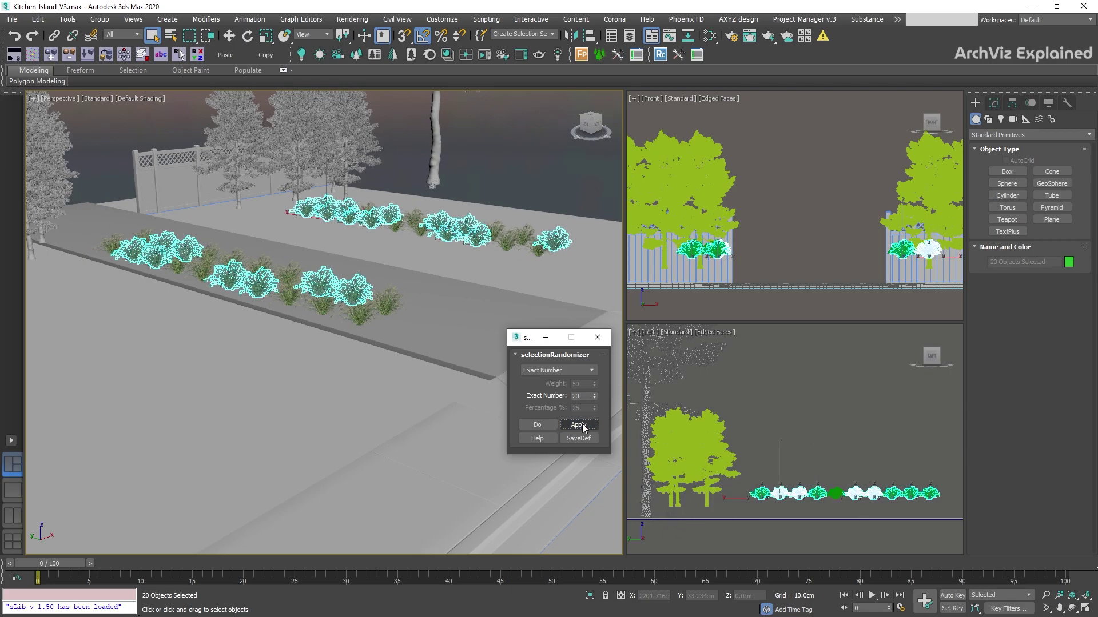
{"action": "left_click", "coordinate": [553, 36]}
{"action": "left_click", "coordinate": [512, 75]}
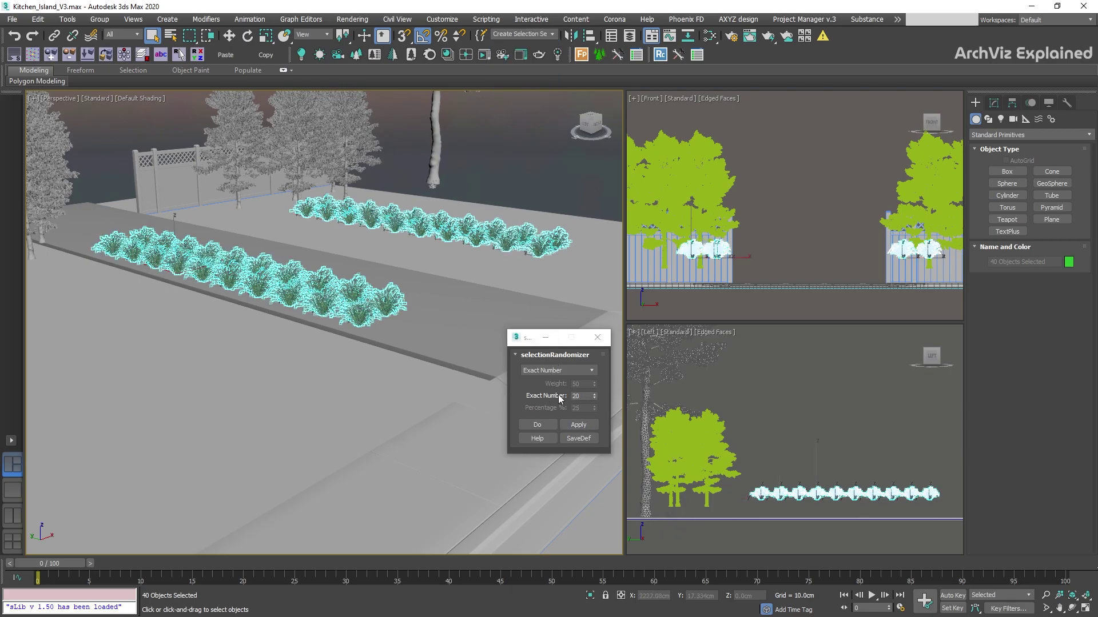
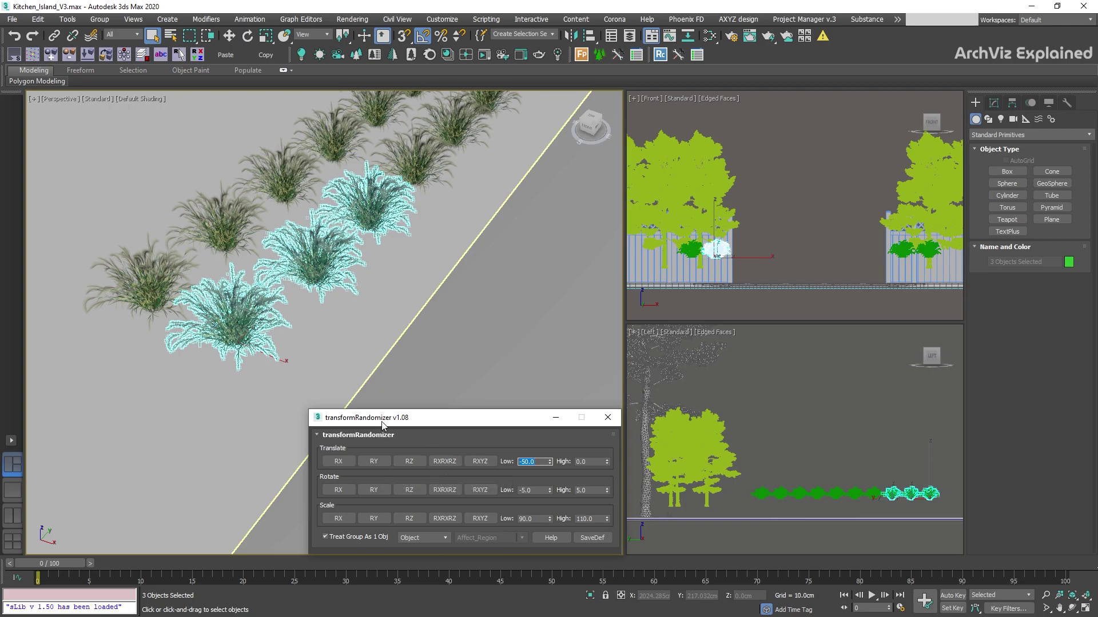
Randomize the X translation of the three selected plants twice with transformRandomizer, and undo both moves.
{"action": "middle_click_drag", "start_coordinate": [289, 338], "coordinate": [293, 347], "text": "alt"}
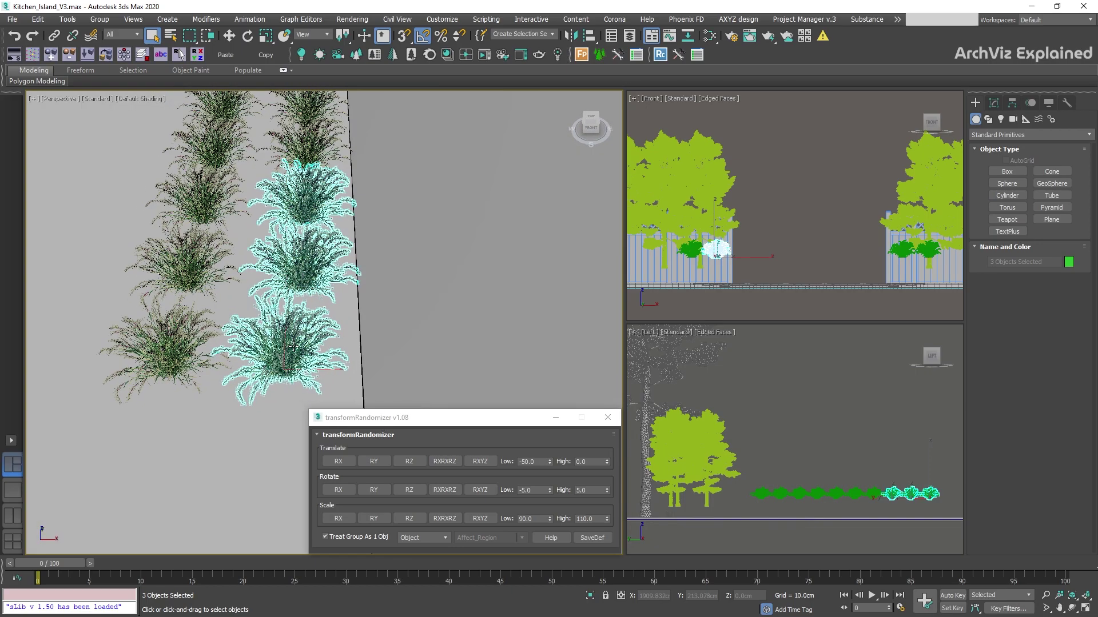
{"action": "left_click", "coordinate": [338, 461]}
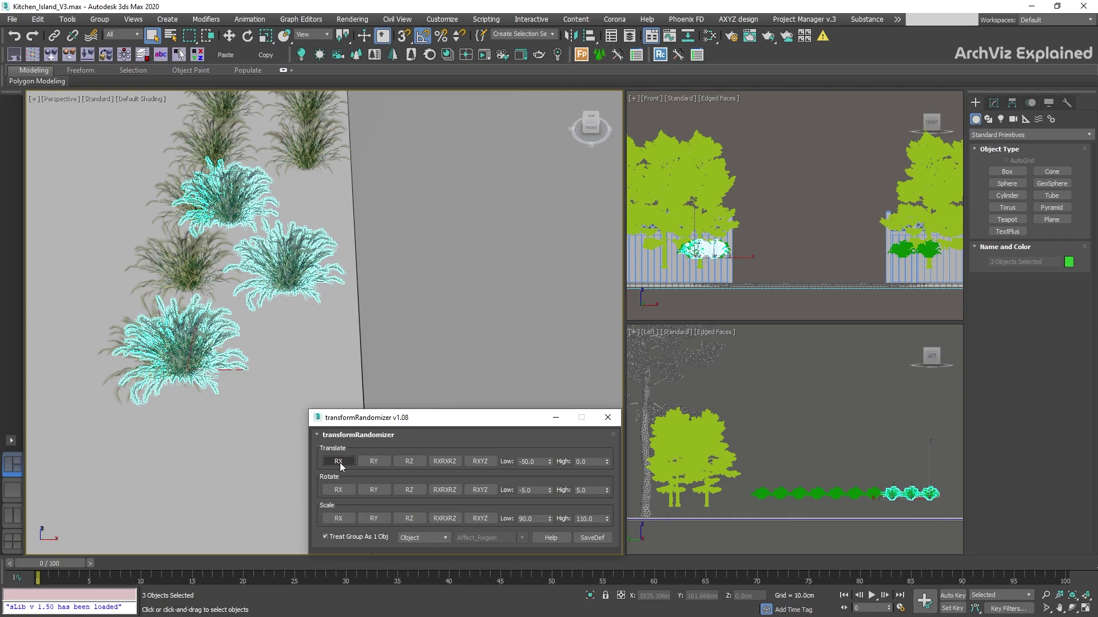
{"action": "left_click", "coordinate": [340, 462]}
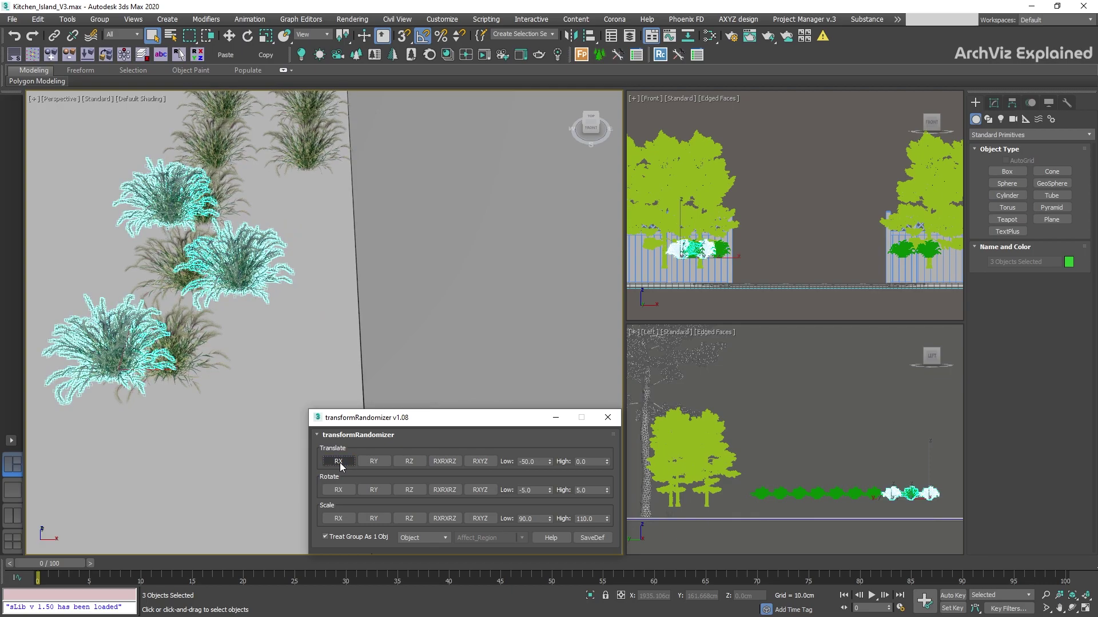
{"action": "key", "text": "ctrl+z"}
{"action": "key", "text": "ctrl+z"}
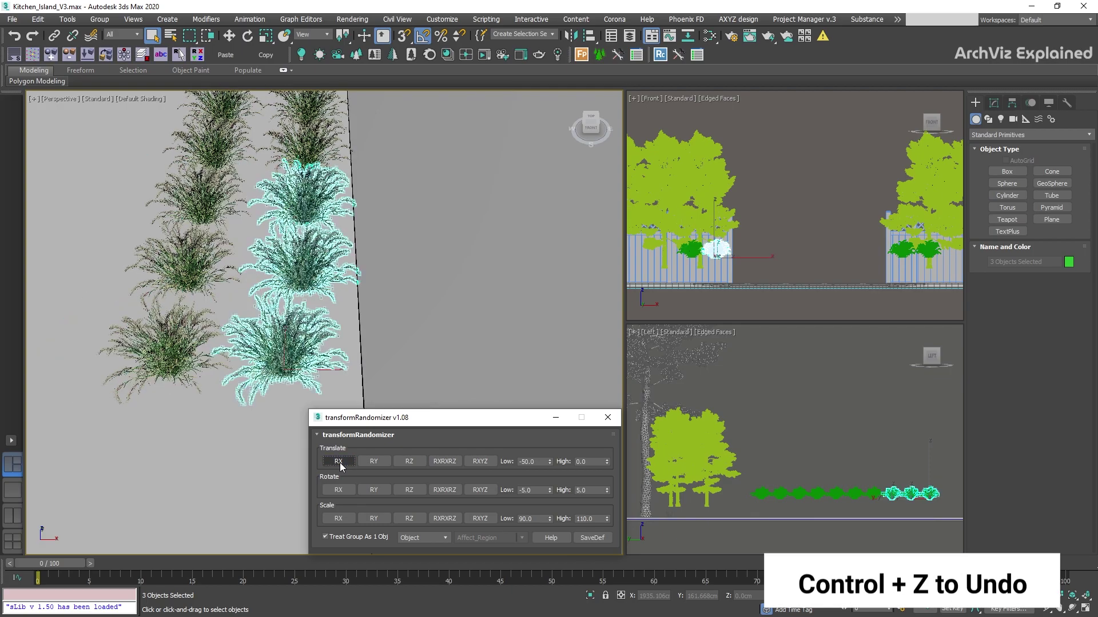
Randomize the Y translation of the three selected plants several times in a row.
{"action": "left_click", "coordinate": [373, 462]}
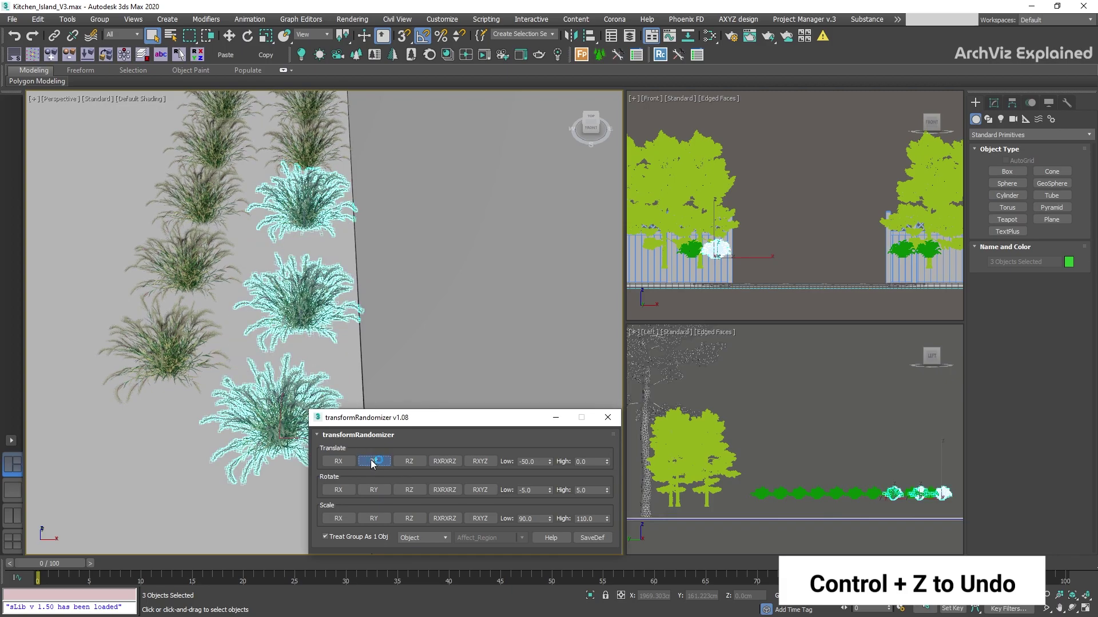
{"action": "left_click", "coordinate": [372, 462]}
{"action": "left_click", "coordinate": [372, 462]}
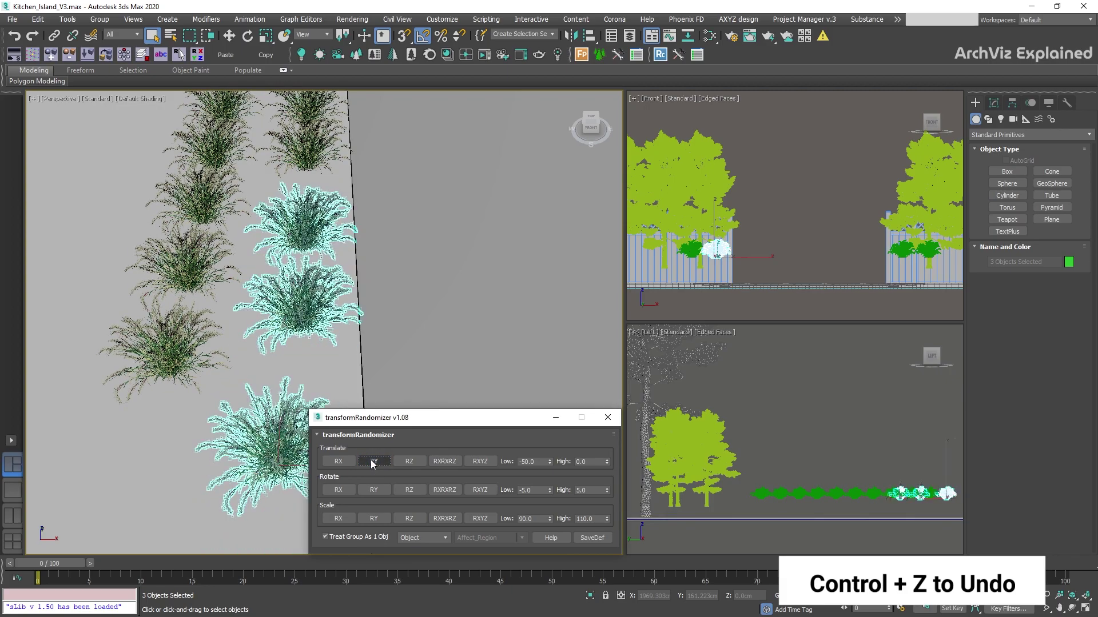
{"action": "left_click", "coordinate": [372, 462]}
Randomize the Z translation of the three selected plants repeatedly, and undo the vertical moves.
{"action": "left_click", "coordinate": [420, 463]}
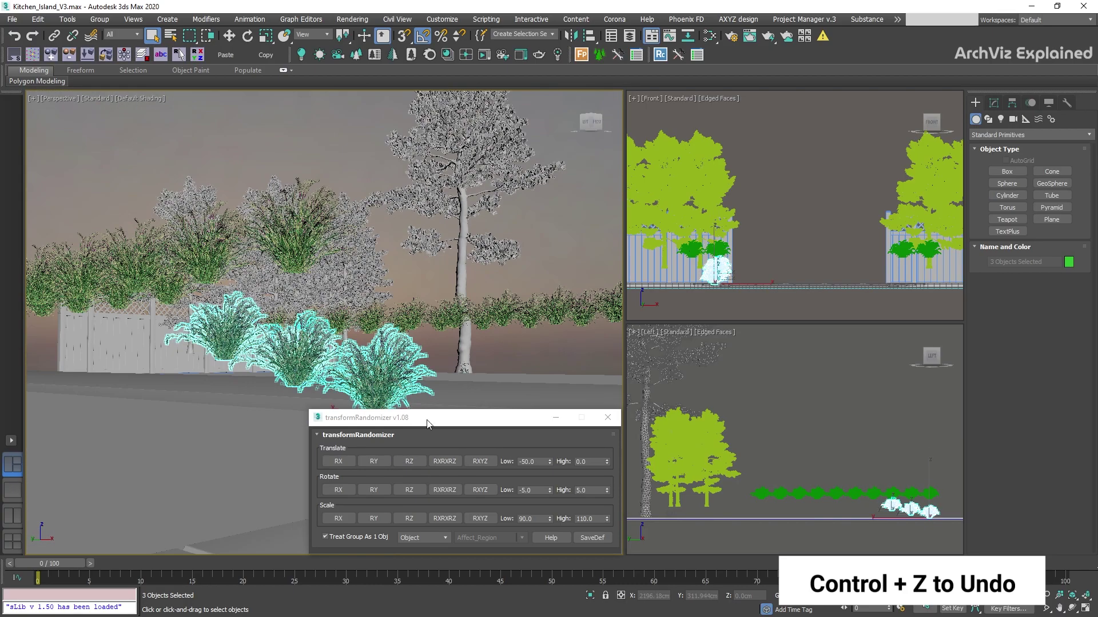
{"action": "left_click", "coordinate": [421, 462]}
{"action": "left_click", "coordinate": [421, 463]}
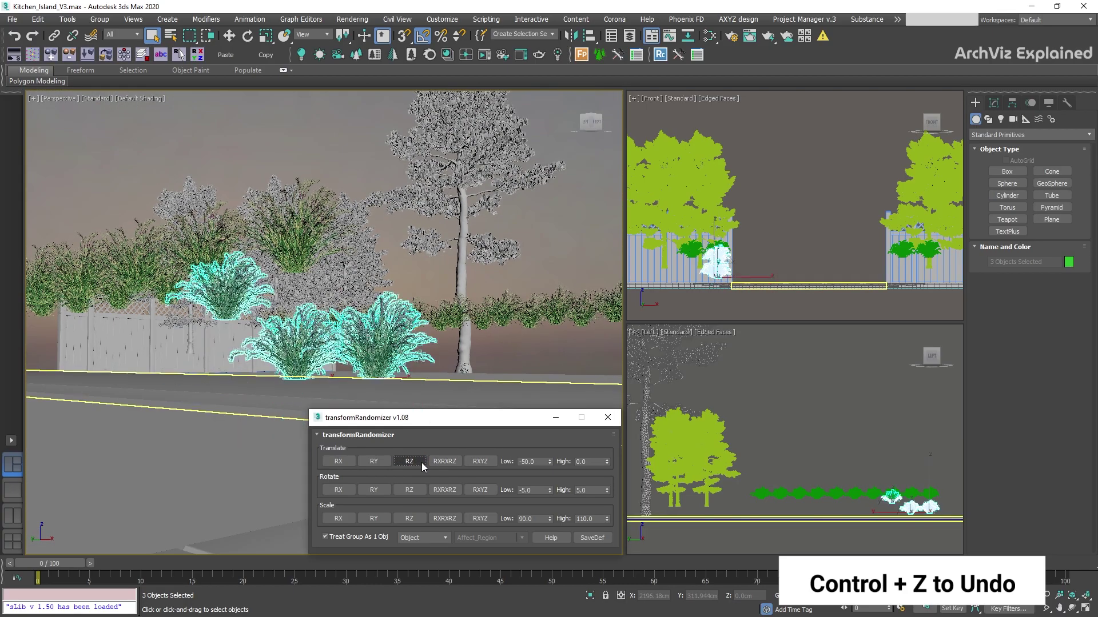
{"action": "key", "text": "ctrl+z"}
{"action": "key", "text": "ctrl+z"}
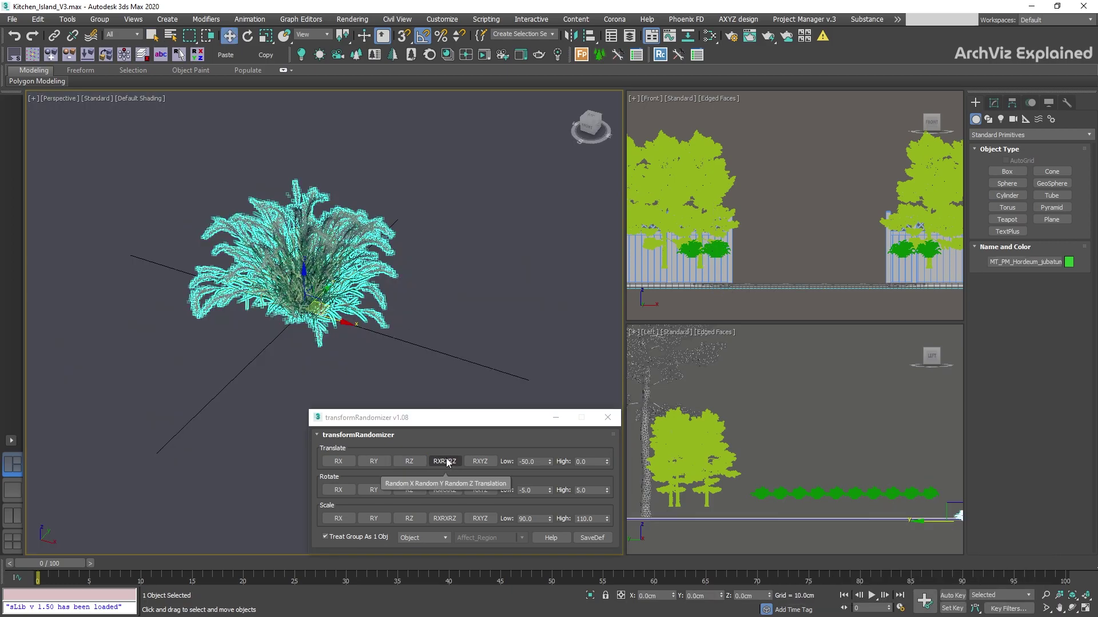
Randomize the single plant's position independently on X, Y and Z and by one shared XYZ amount, checking its coordinates.
{"action": "left_click", "coordinate": [445, 461]}
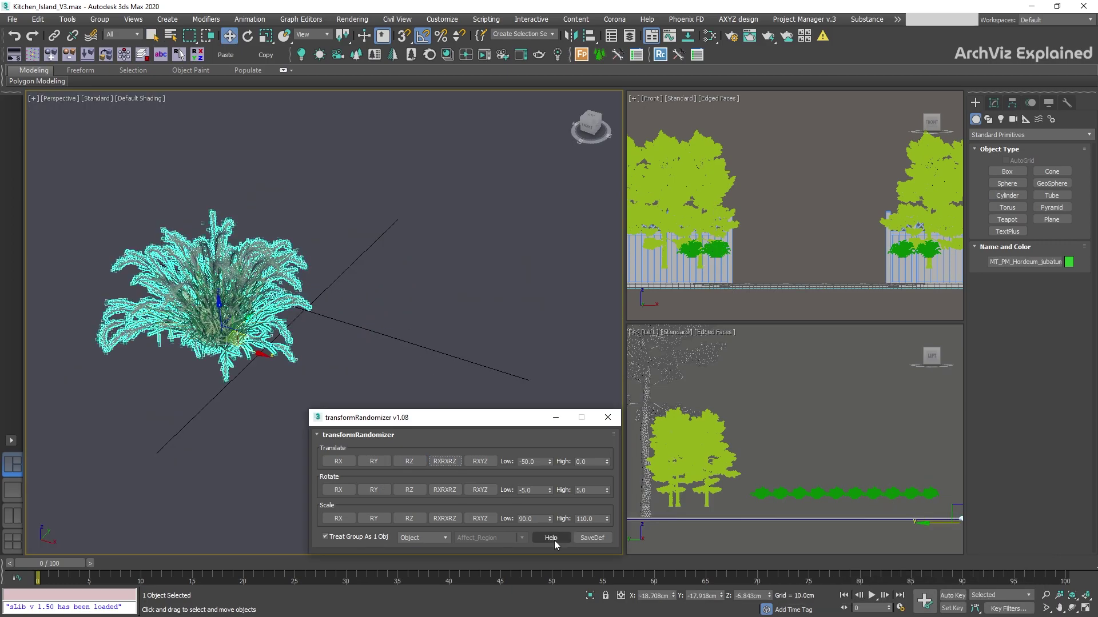
{"action": "left_click", "coordinate": [664, 595]}
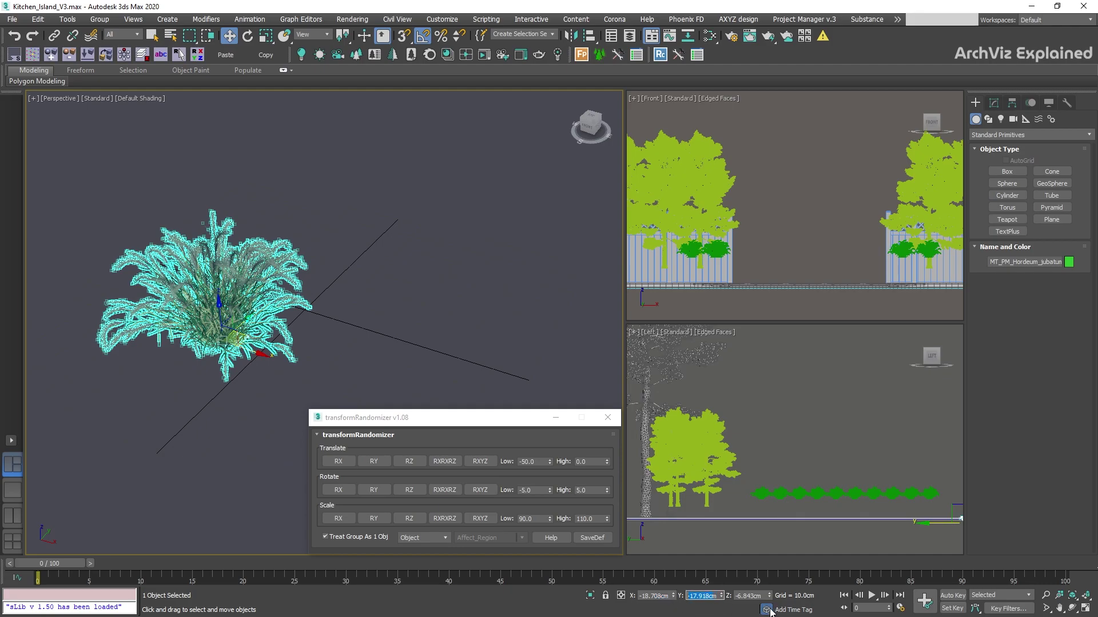
{"action": "left_click", "coordinate": [487, 462]}
{"action": "left_click", "coordinate": [480, 461]}
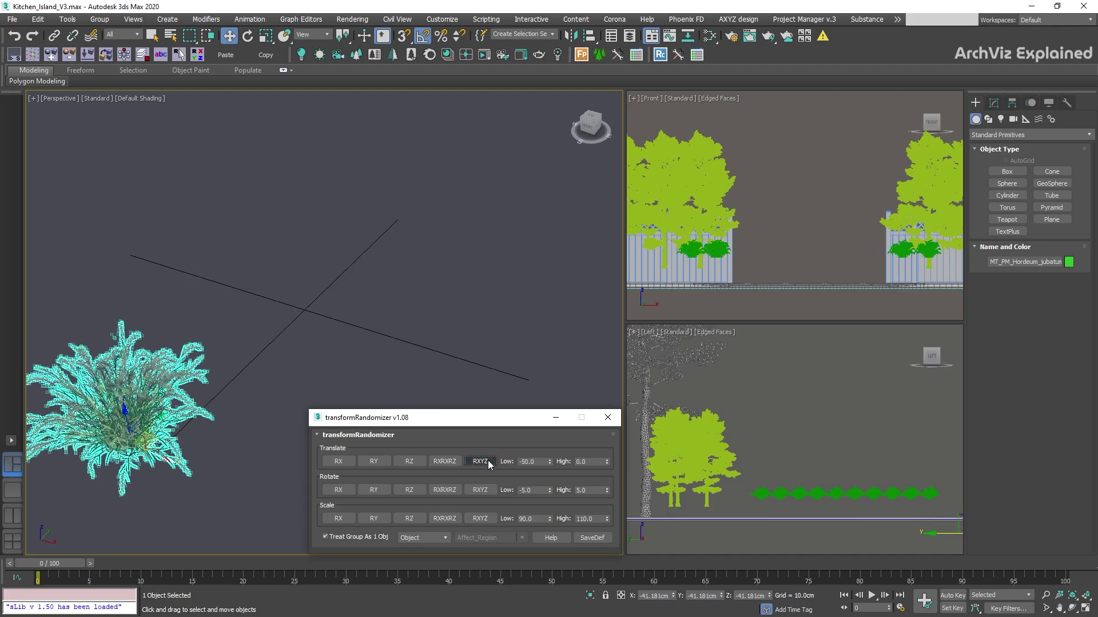
{"action": "left_click", "coordinate": [663, 596]}
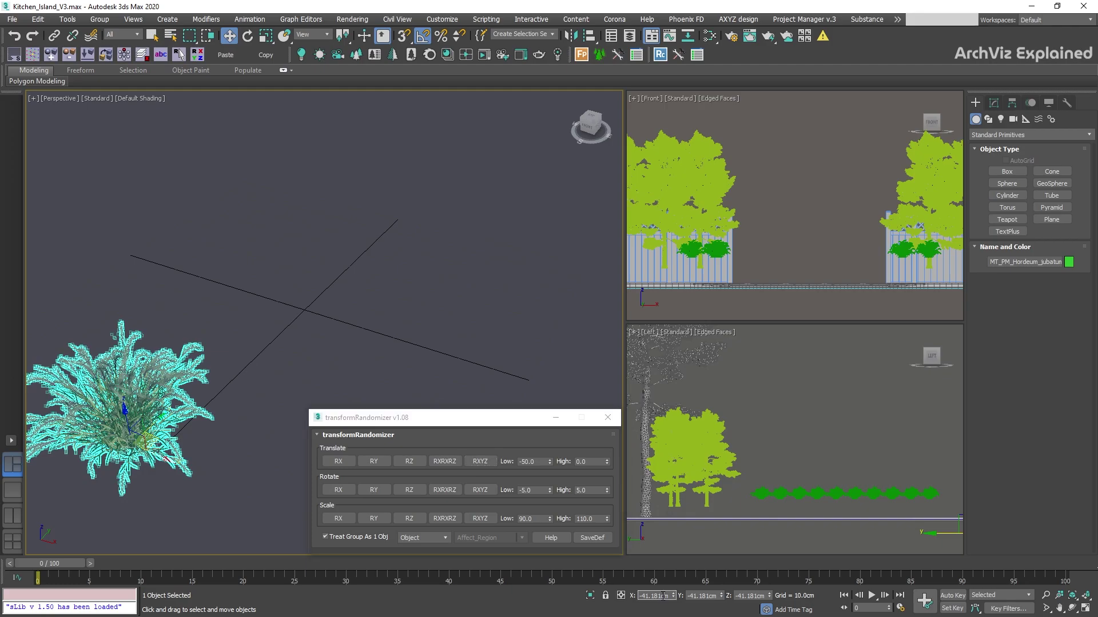
{"action": "left_click", "coordinate": [706, 595]}
{"action": "key", "text": "Tab"}
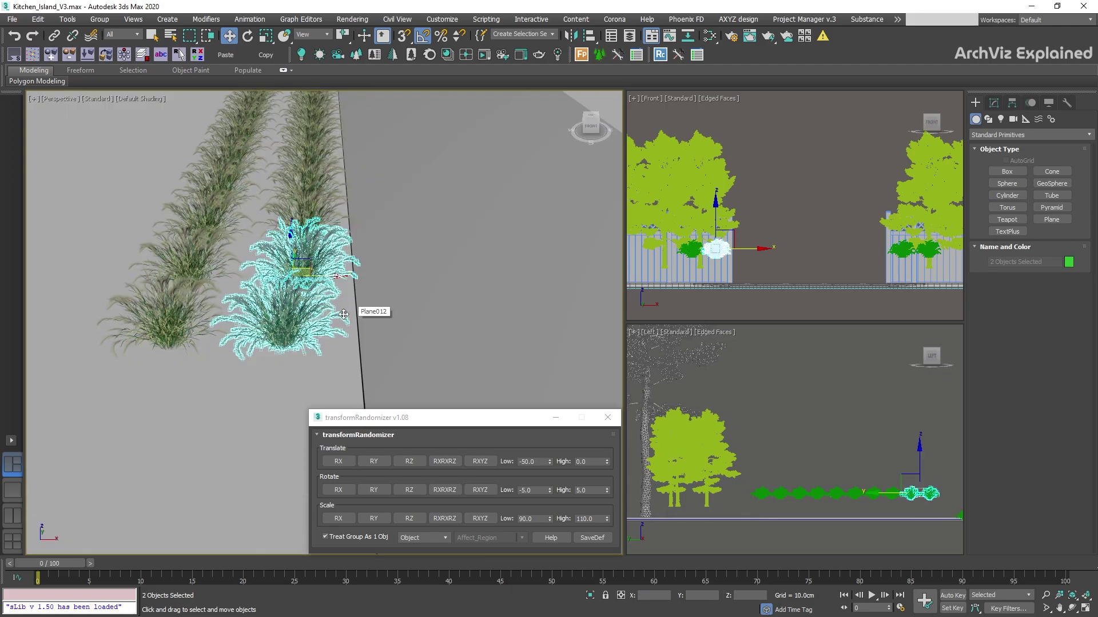
Set transformRandomizer's Rotate range to a low of -360 and a high of 360.
{"action": "left_click", "coordinate": [550, 490]}
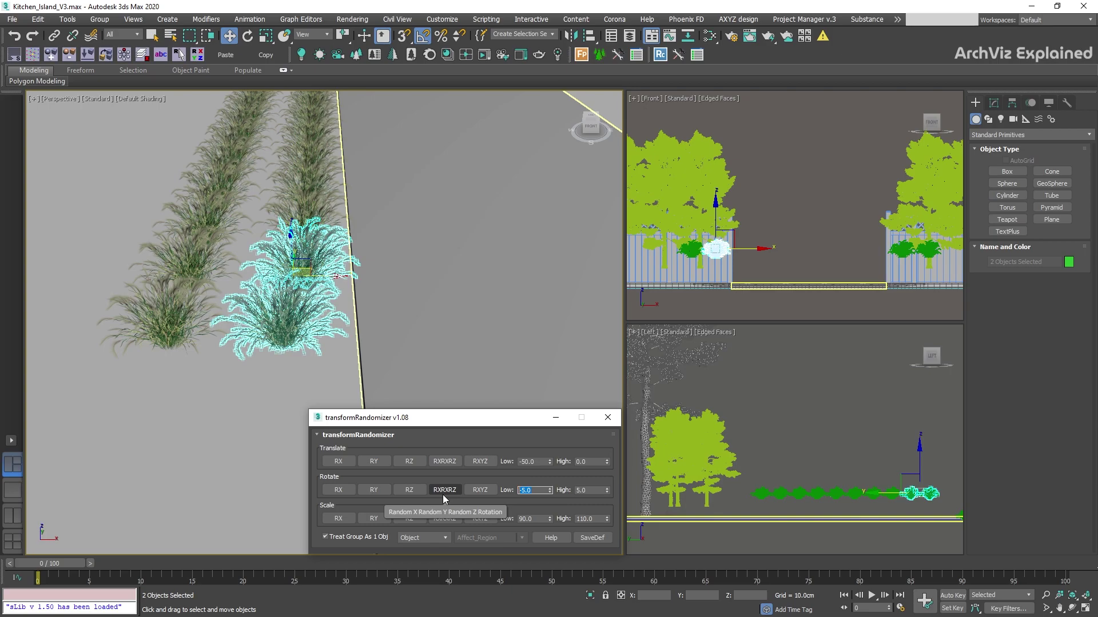
{"action": "type", "text": "-360"}
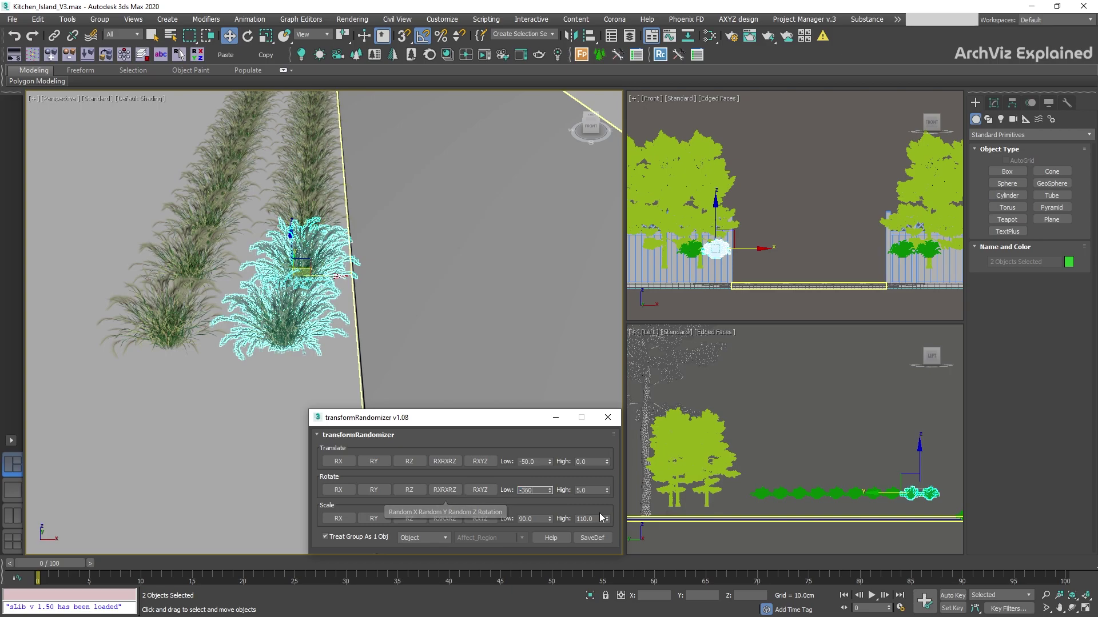
{"action": "key", "text": "Tab"}
{"action": "type", "text": "360"}
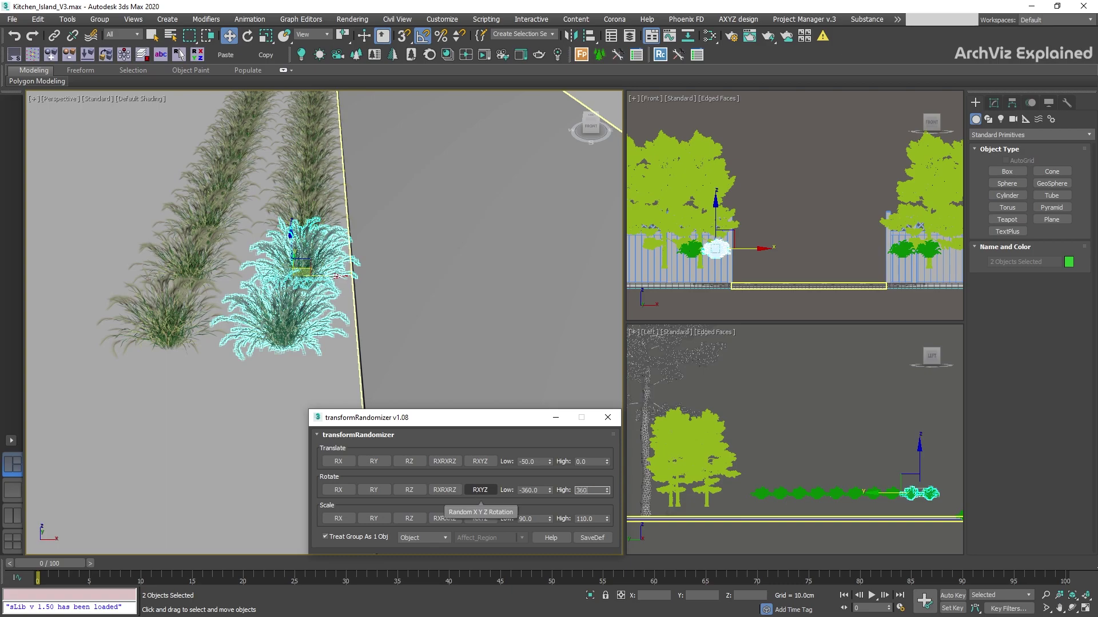
Try randomizing the two selected plants' rotation on X, Y and Z, independently on all three axes, and by one shared XYZ amount.
{"action": "left_click", "coordinate": [338, 490]}
{"action": "left_click", "coordinate": [338, 489]}
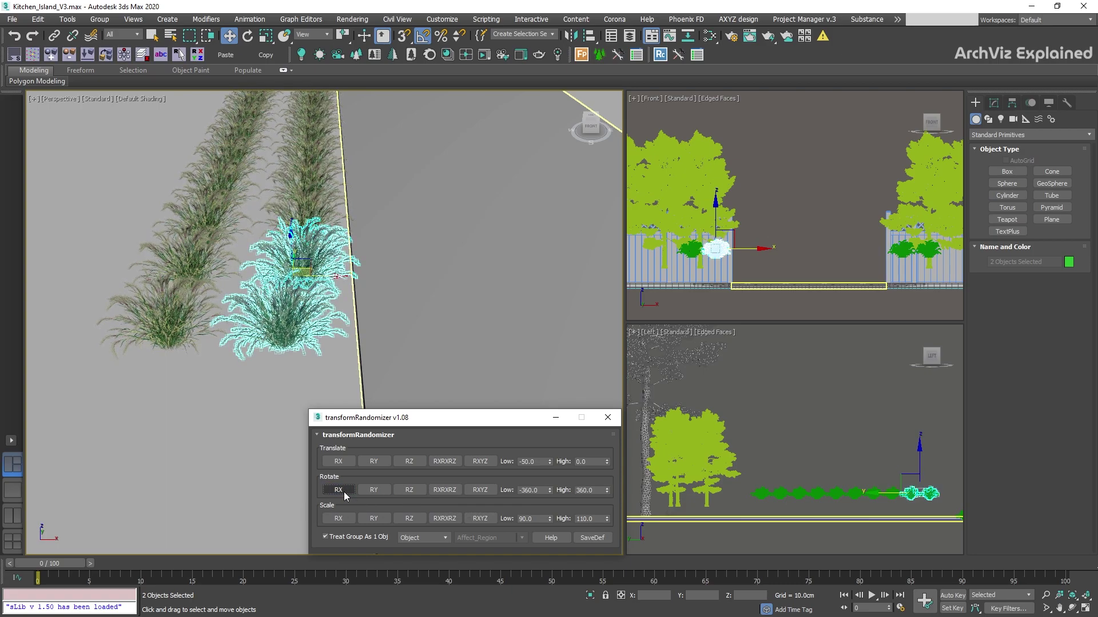
{"action": "left_click", "coordinate": [375, 493]}
{"action": "left_click", "coordinate": [375, 492]}
{"action": "left_click", "coordinate": [420, 494]}
{"action": "left_click", "coordinate": [420, 494]}
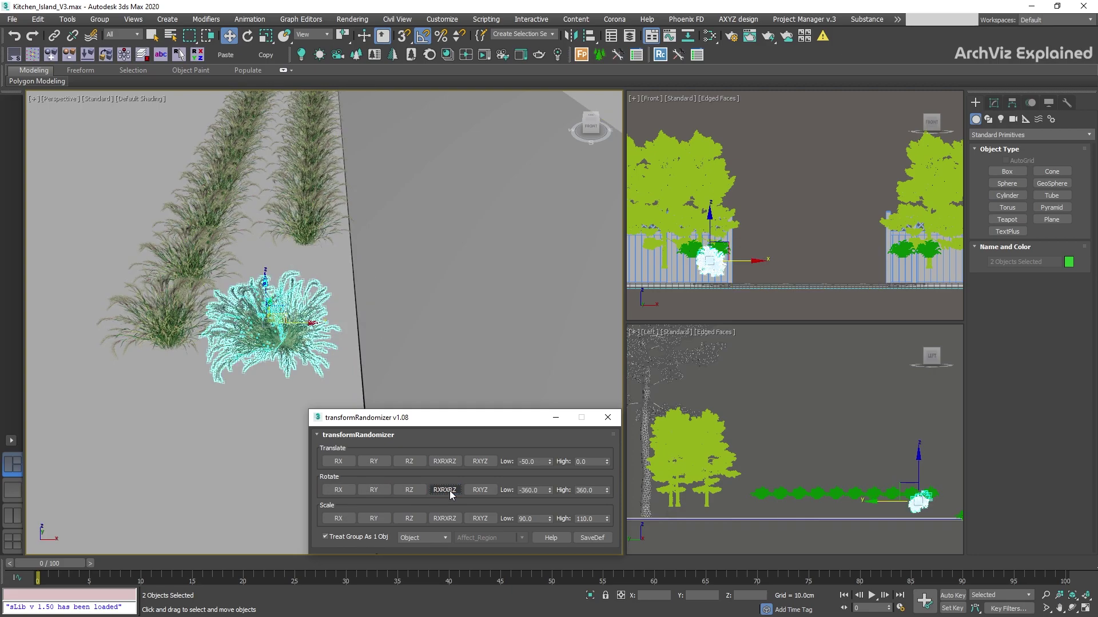
{"action": "left_click", "coordinate": [449, 490]}
{"action": "left_click", "coordinate": [472, 492]}
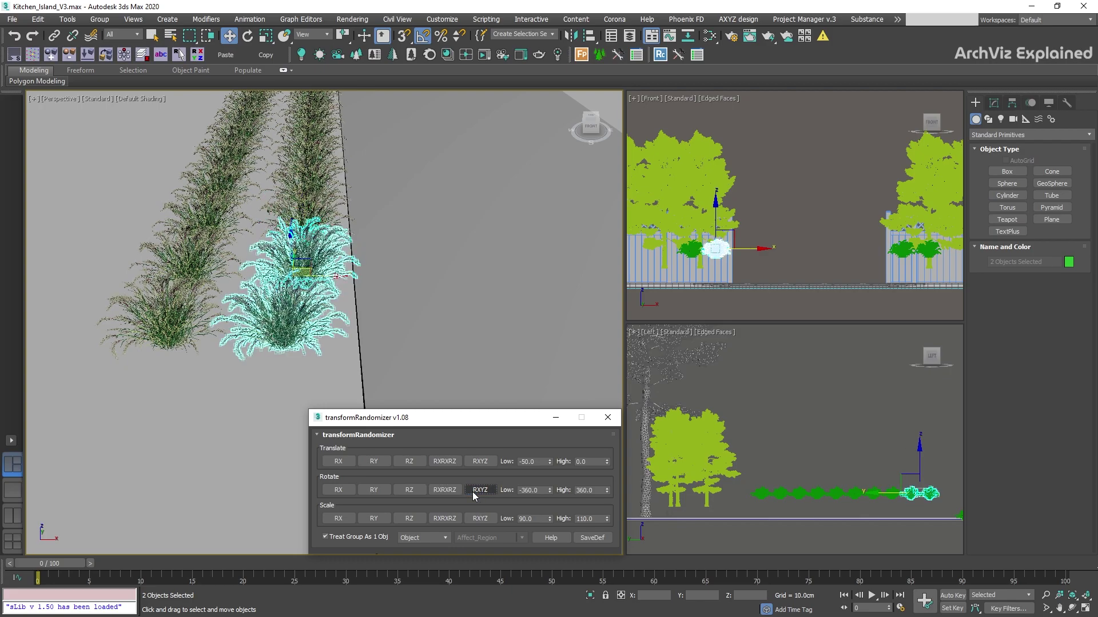
{"action": "left_click", "coordinate": [473, 492]}
Try randomizing the two plants' Z rotation repeatedly about their shared selection center.
{"action": "left_click", "coordinate": [409, 495]}
{"action": "left_click", "coordinate": [408, 495]}
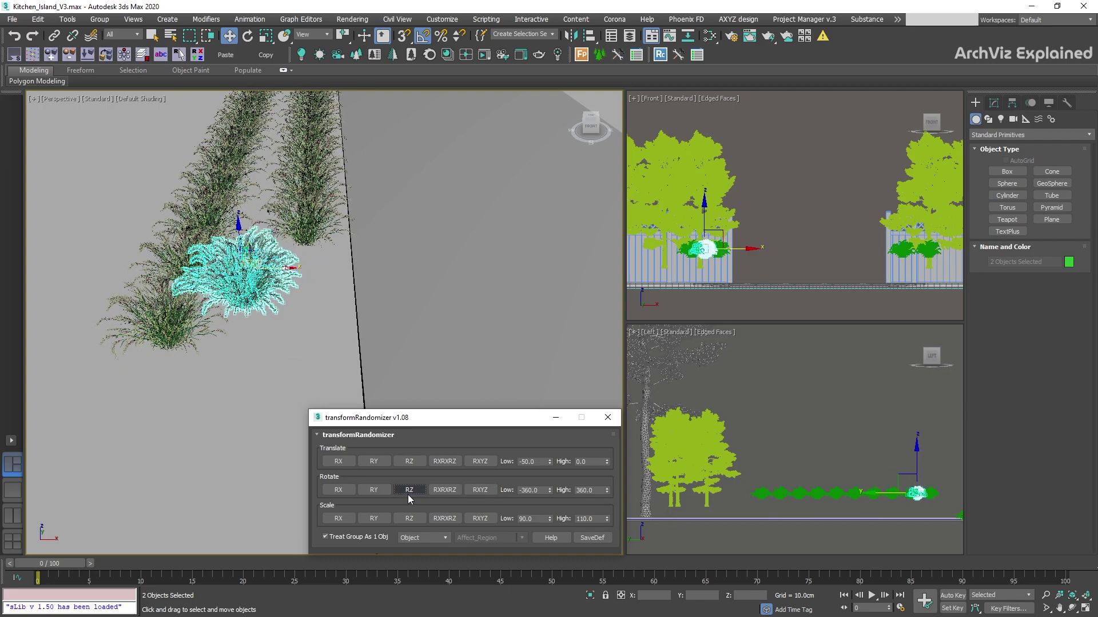
{"action": "left_click", "coordinate": [408, 495]}
{"action": "left_click", "coordinate": [408, 495]}
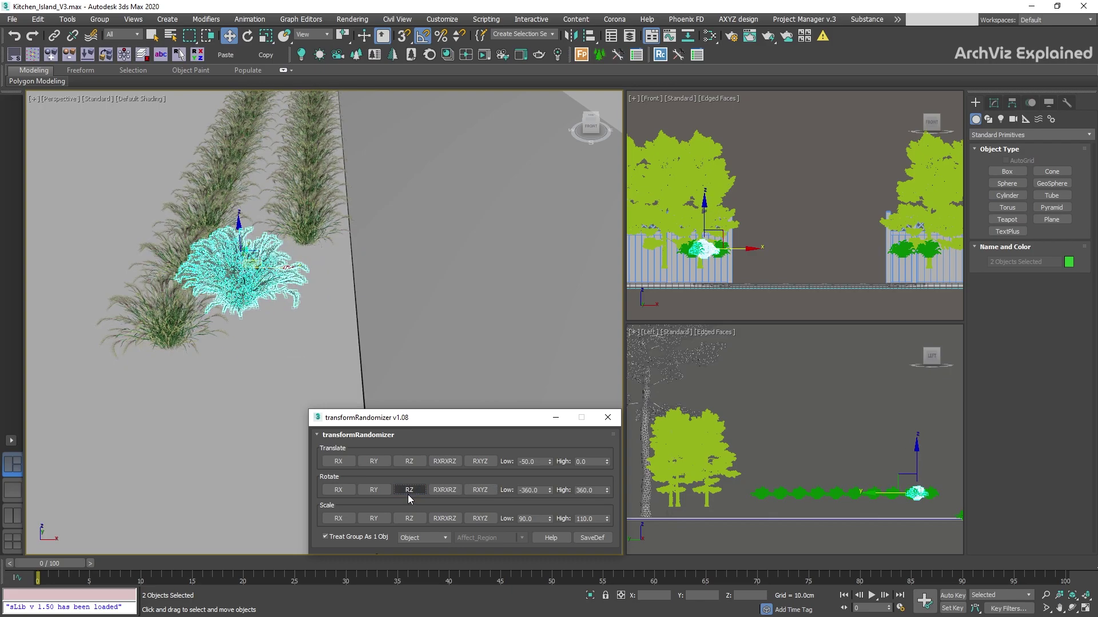
{"action": "left_click", "coordinate": [408, 495]}
{"action": "left_click", "coordinate": [408, 496]}
{"action": "left_click", "coordinate": [408, 495]}
{"action": "left_click", "coordinate": [409, 495]}
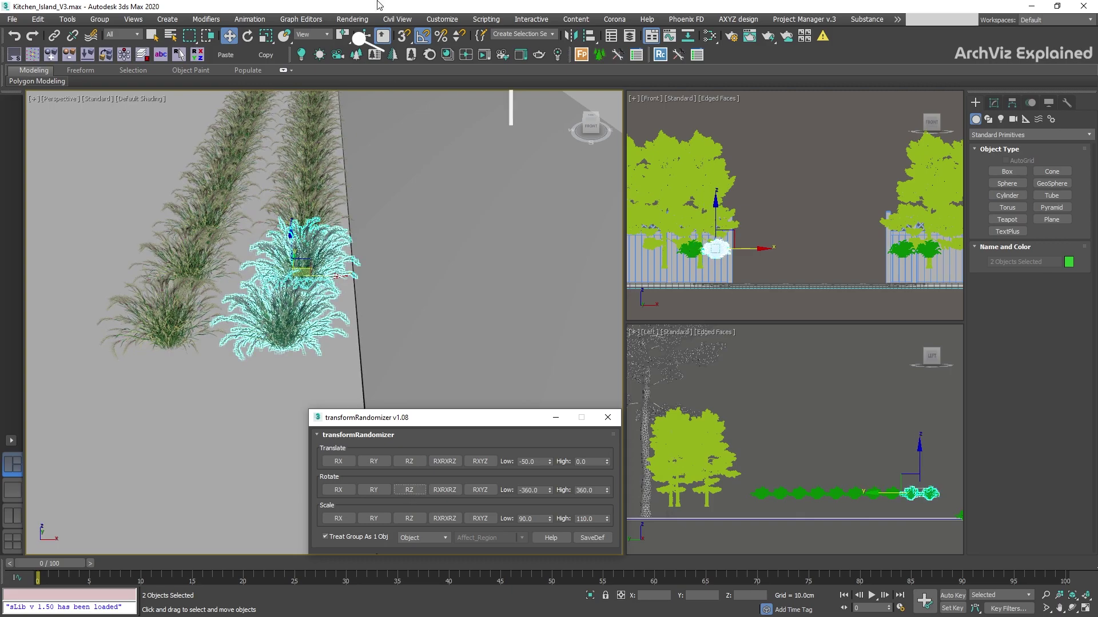
Switch the transform center to Use Pivot Point Center and randomize the two plants' Z rotation repeatedly.
{"action": "left_click", "coordinate": [343, 36]}
{"action": "left_click_drag", "start_coordinate": [344, 39], "coordinate": [343, 74]}
{"action": "left_click", "coordinate": [414, 492]}
{"action": "left_click", "coordinate": [414, 492]}
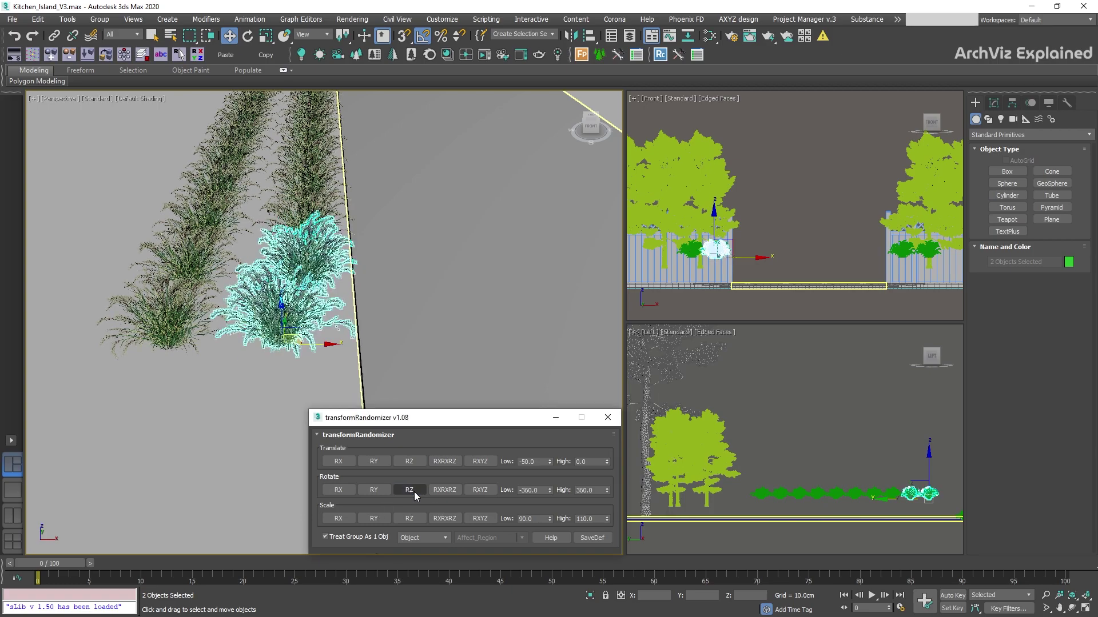
{"action": "left_click", "coordinate": [414, 492]}
{"action": "left_click", "coordinate": [414, 491]}
{"action": "left_click", "coordinate": [414, 492]}
{"action": "left_click", "coordinate": [414, 491]}
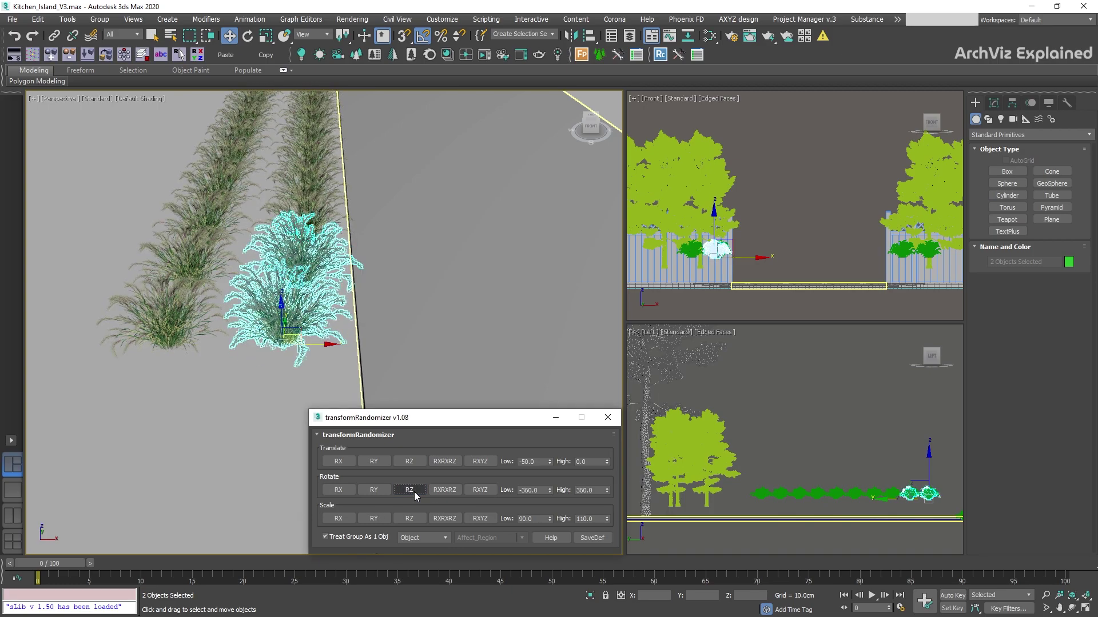
{"action": "left_click", "coordinate": [414, 492]}
{"action": "left_click", "coordinate": [414, 491]}
{"action": "left_click", "coordinate": [414, 491]}
Set transformRandomizer's Scale range to a low of 80 and a high of 140.
{"action": "left_click_drag", "start_coordinate": [544, 518], "coordinate": [465, 518]}
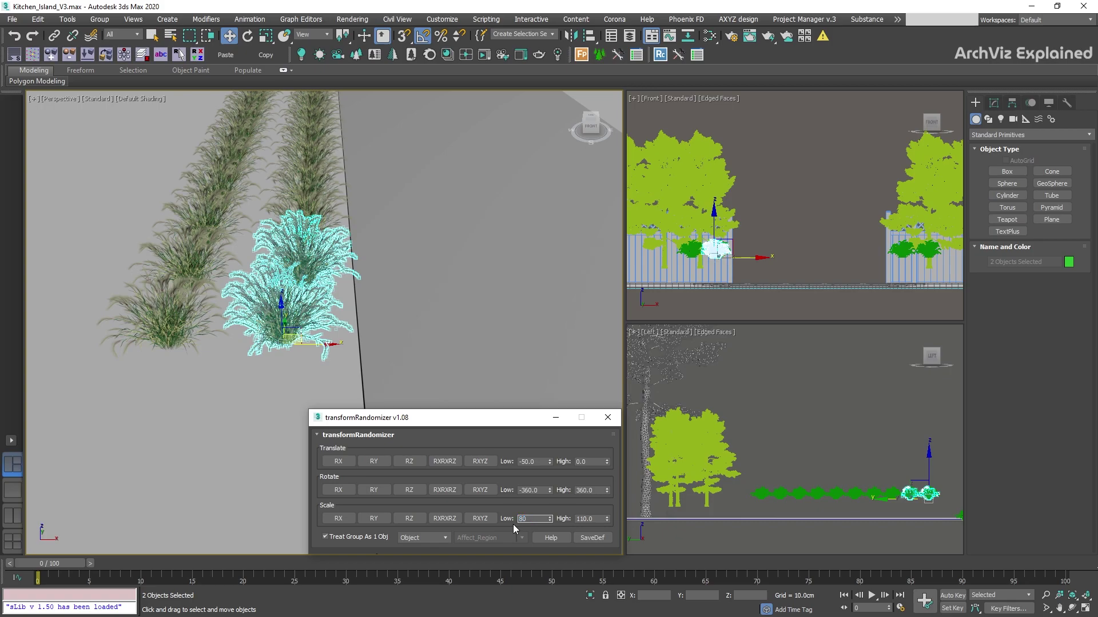
{"action": "key", "text": "Tab"}
{"action": "type", "text": "14"}
Try randomizing the two plants' scale on X, Y and Z separately, as well as independently on all three axes.
{"action": "left_click", "coordinate": [341, 520]}
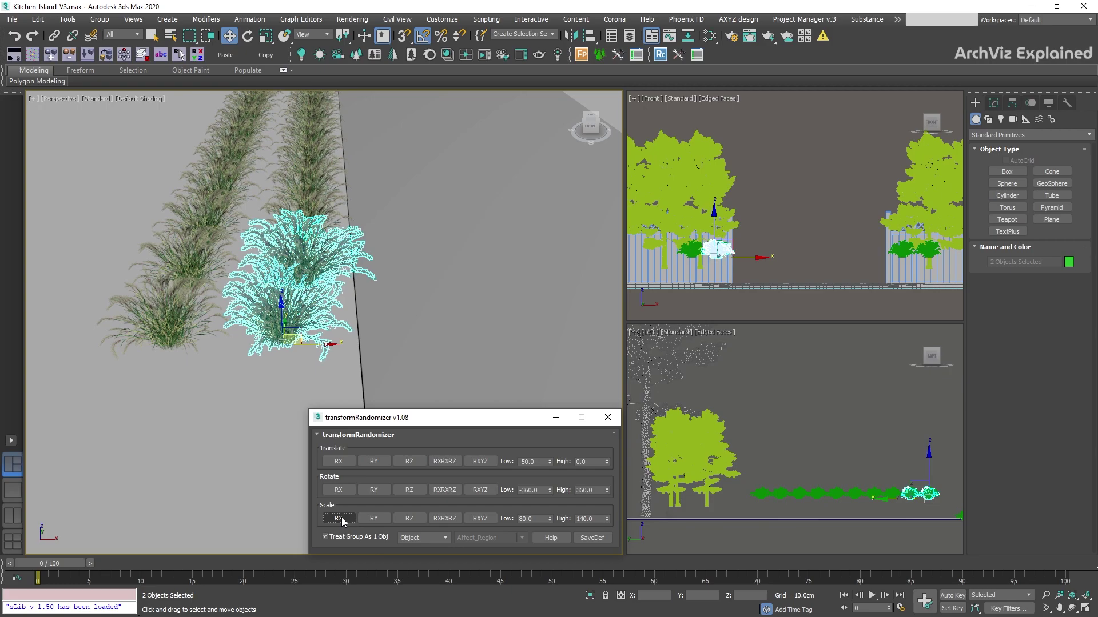
{"action": "left_click", "coordinate": [341, 520]}
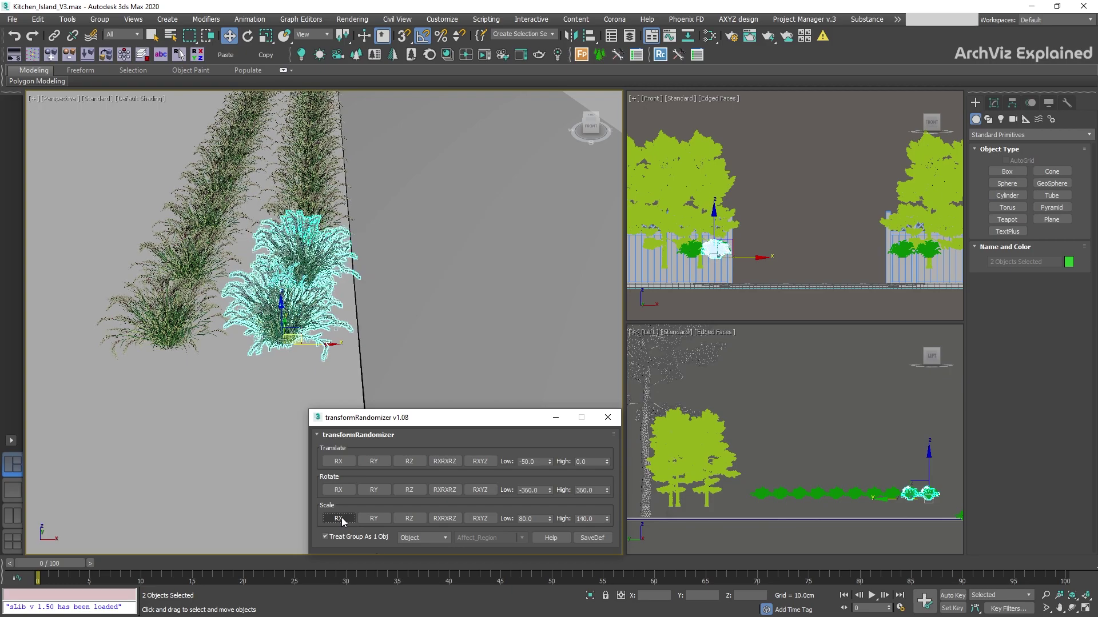
{"action": "left_click", "coordinate": [375, 520]}
{"action": "left_click", "coordinate": [375, 519]}
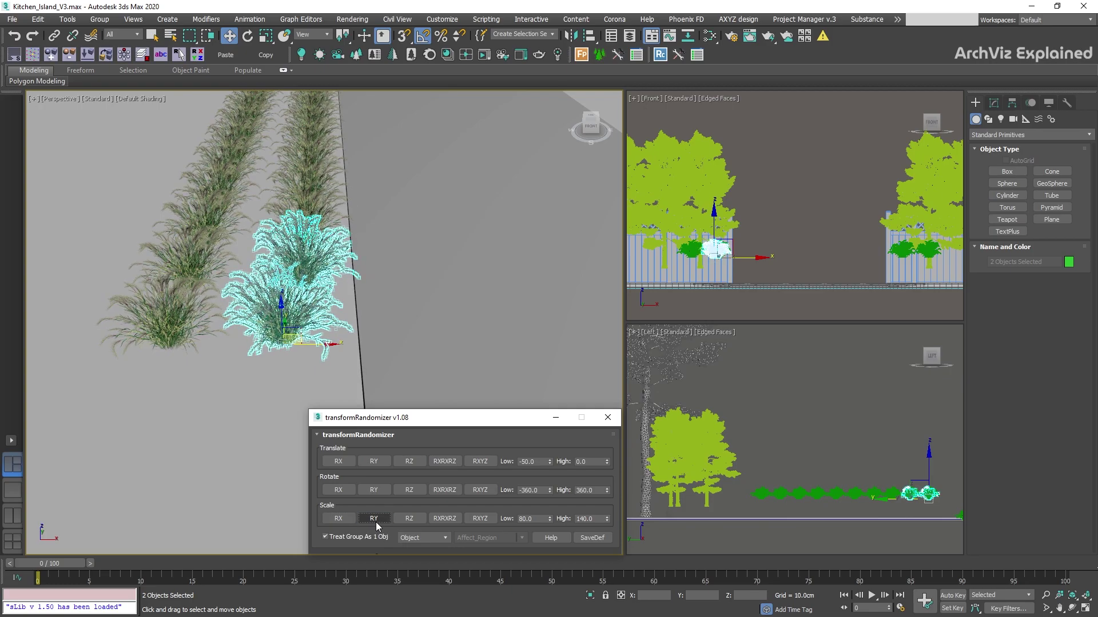
{"action": "left_click", "coordinate": [410, 519]}
{"action": "left_click", "coordinate": [409, 519]}
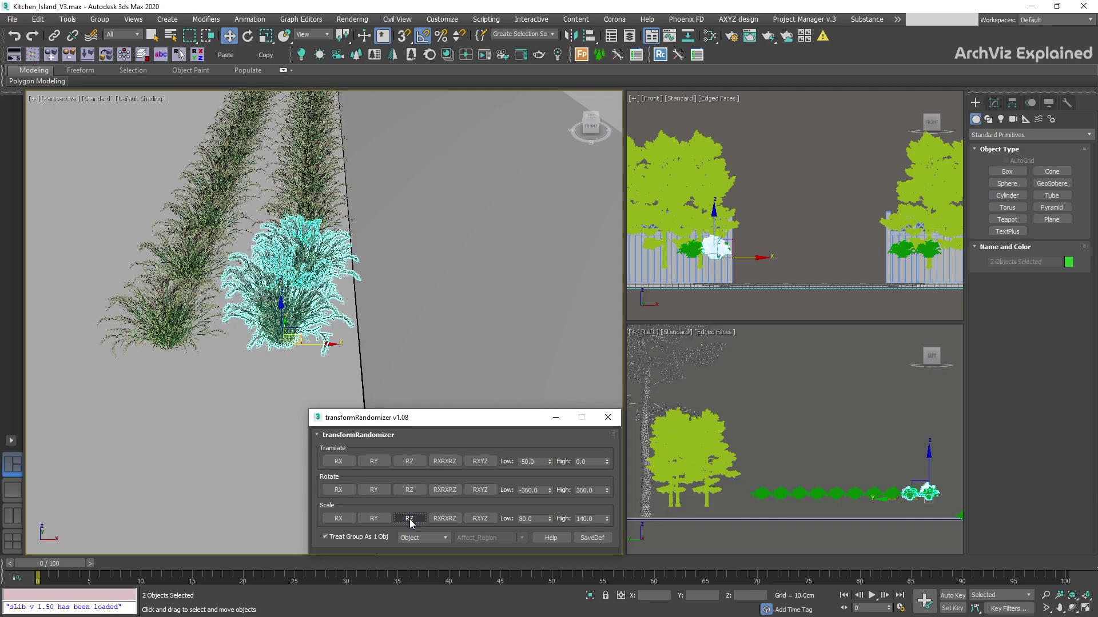
{"action": "left_click", "coordinate": [410, 519]}
{"action": "left_click", "coordinate": [410, 519]}
{"action": "left_click", "coordinate": [444, 519]}
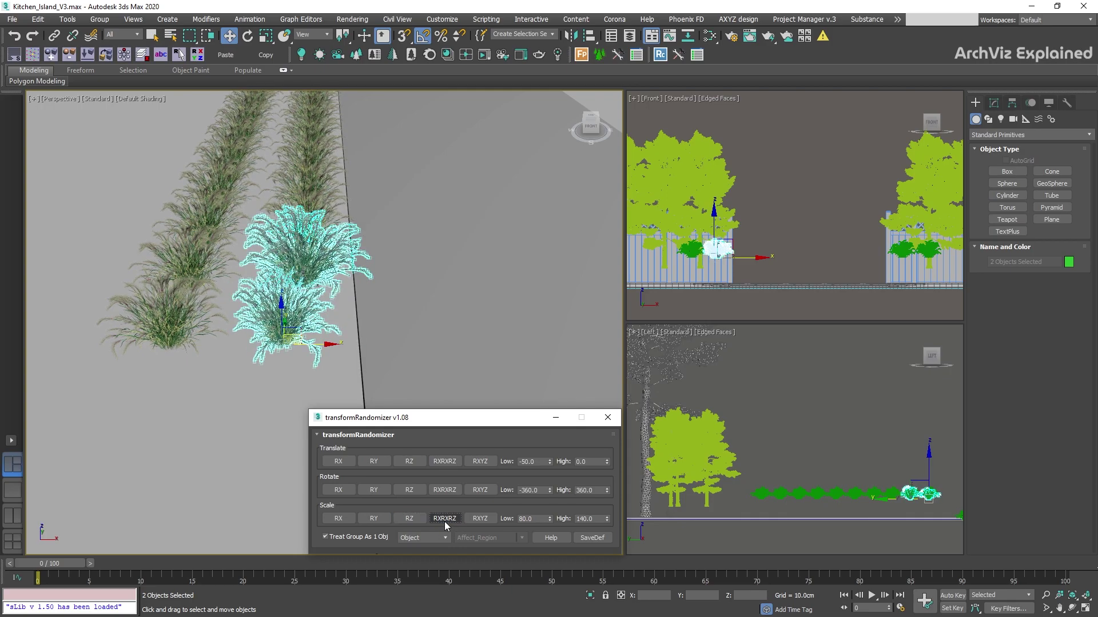
{"action": "left_click", "coordinate": [444, 519]}
Set the Scale range to 85 low and 120 high, randomize the plants' scale by a shared XYZ amount, and undo the last changes.
{"action": "left_click", "coordinate": [480, 519]}
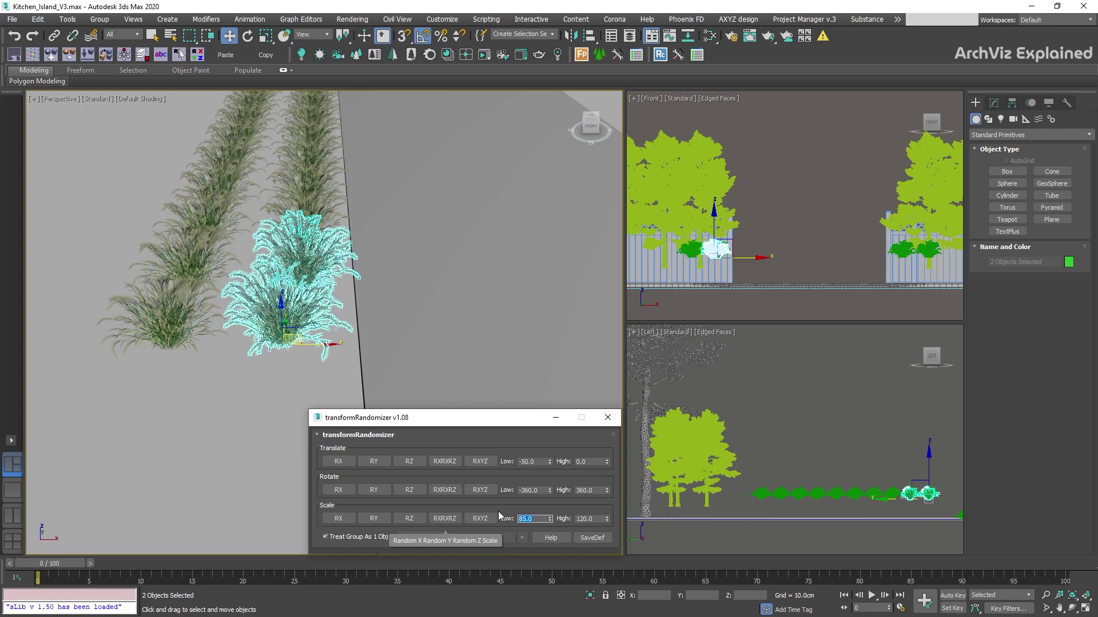
{"action": "left_click", "coordinate": [488, 517]}
{"action": "left_click", "coordinate": [488, 517]}
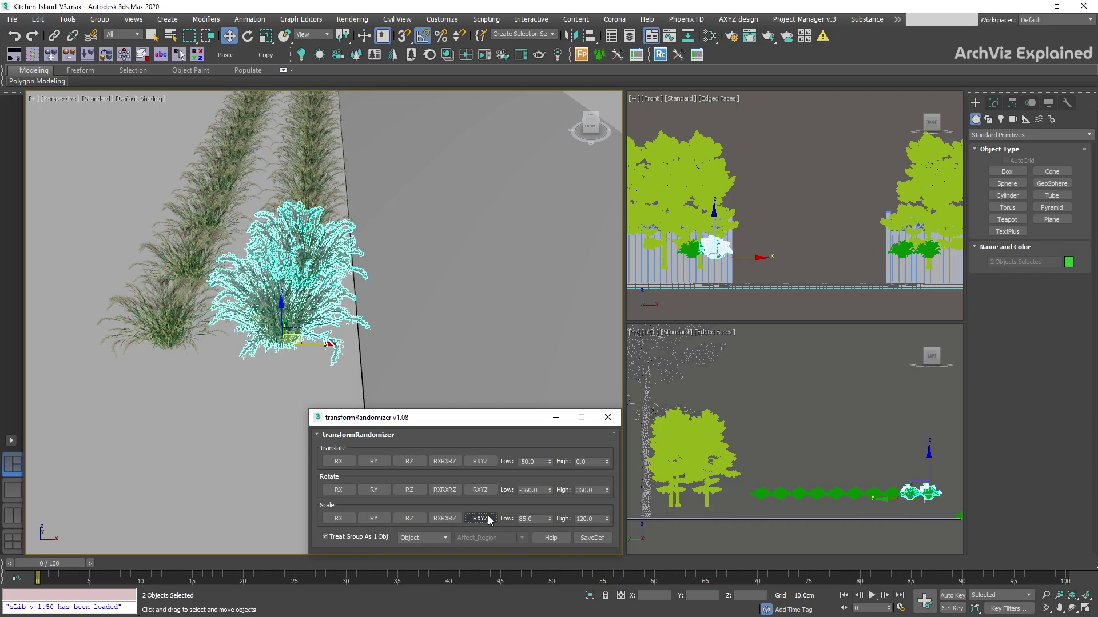
{"action": "left_click", "coordinate": [488, 517]}
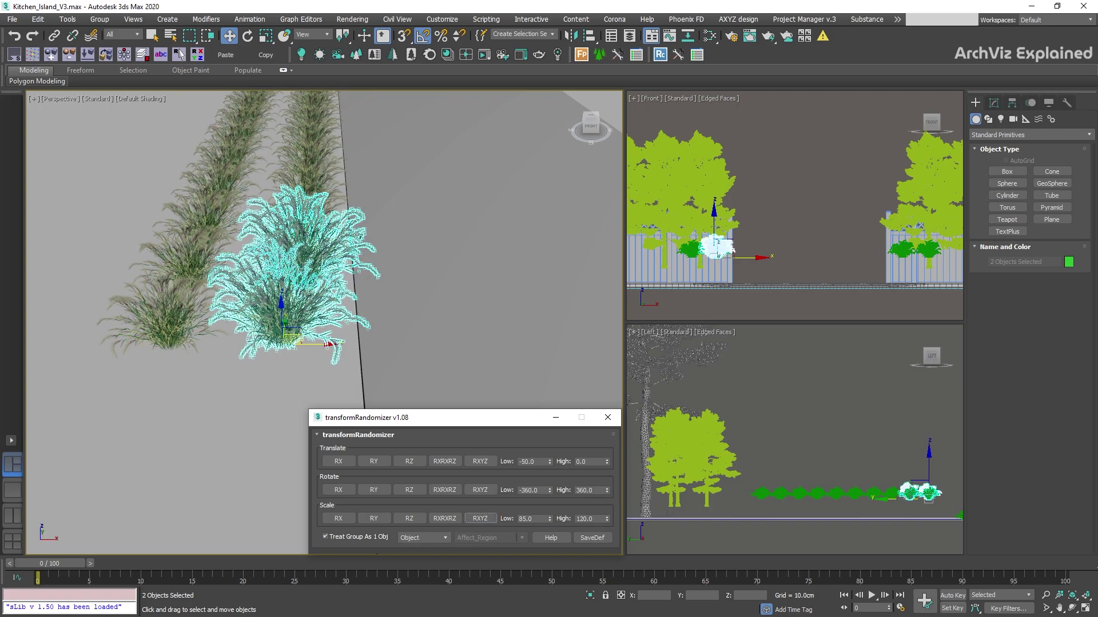
{"action": "key", "text": "ctrl+z"}
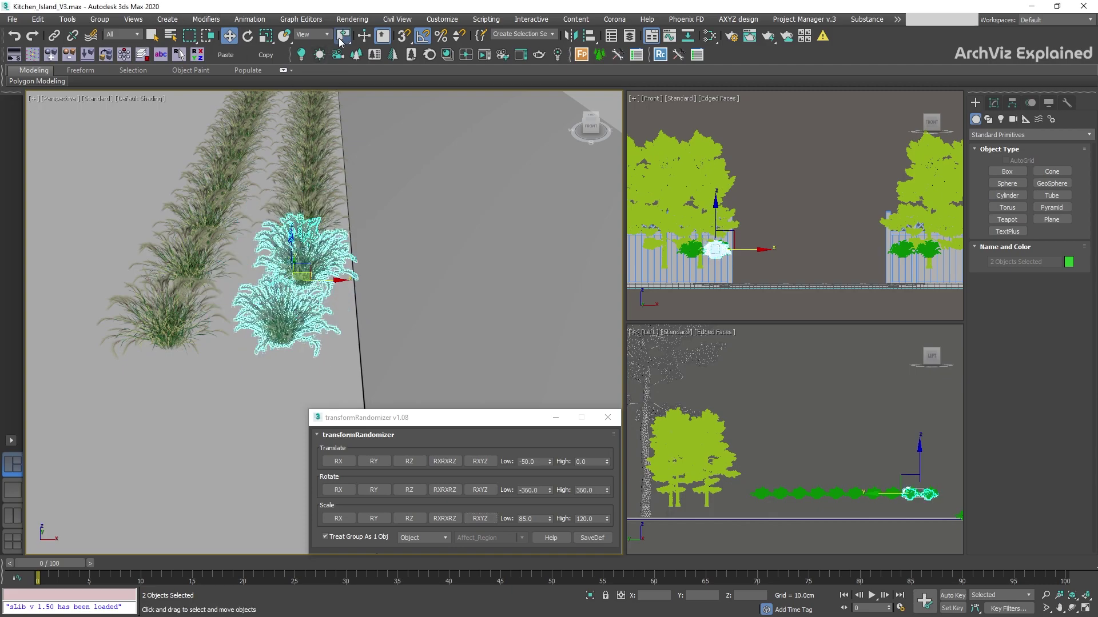
{"action": "key", "text": "ctrl+z"}
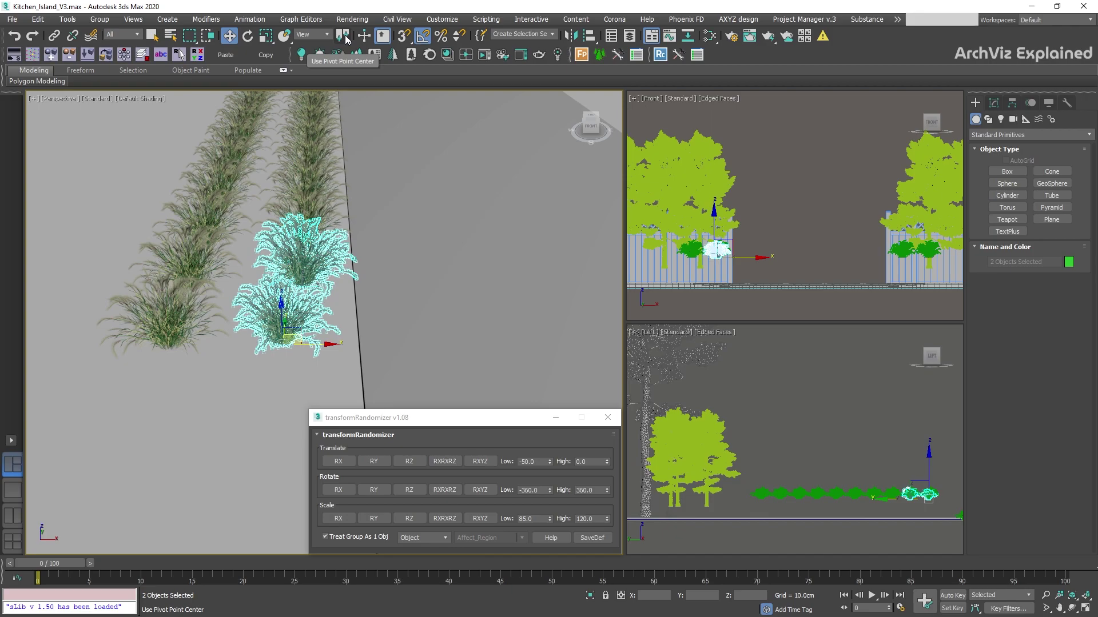